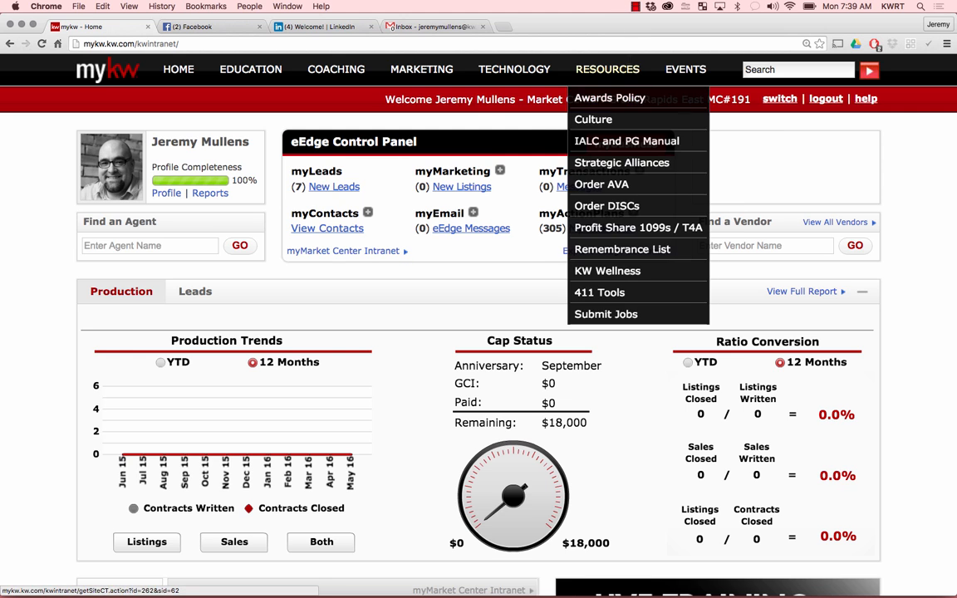
Step: Open the Change Password page and review the password rules, new password fields and recovery e-mail field
{"action": "mouse_move", "coordinate": [538, 71]}
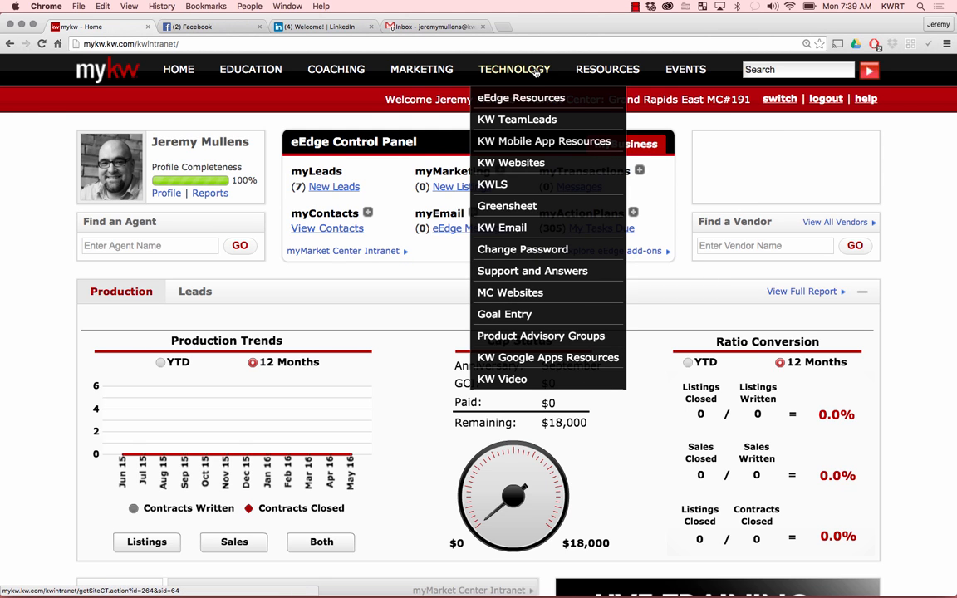
{"action": "left_click", "coordinate": [512, 250]}
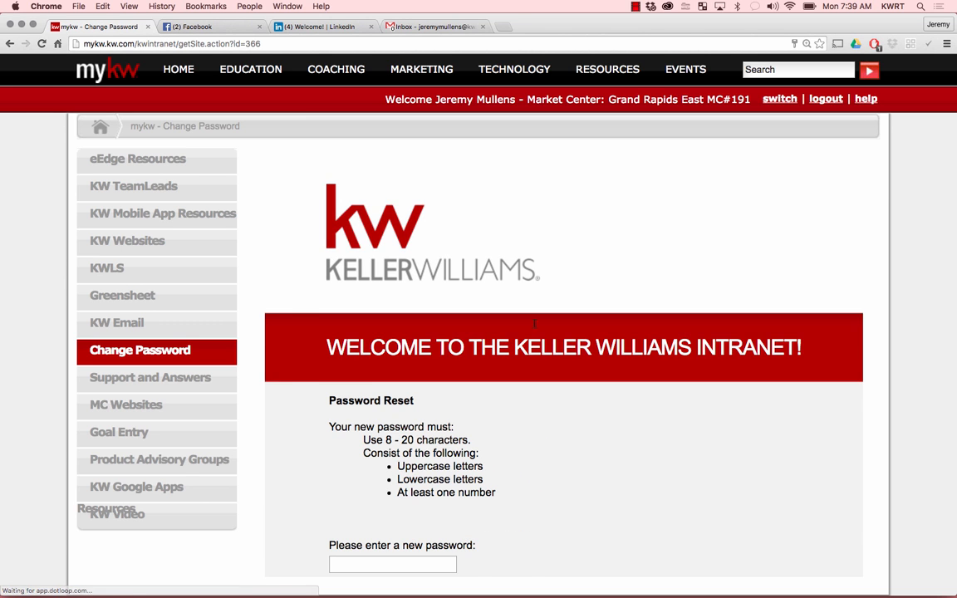
{"action": "scroll", "coordinate": [536, 349], "scroll_direction": "down", "scroll_amount": 5}
{"action": "scroll", "coordinate": [536, 349], "scroll_direction": "down", "scroll_amount": 2}
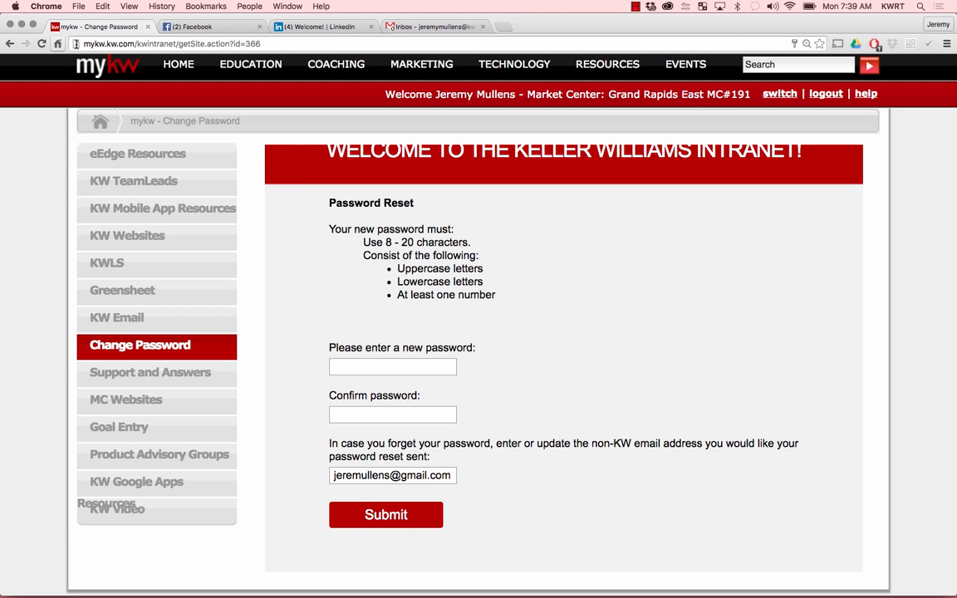
{"action": "scroll", "coordinate": [40, 166], "scroll_direction": "down", "scroll_amount": 1}
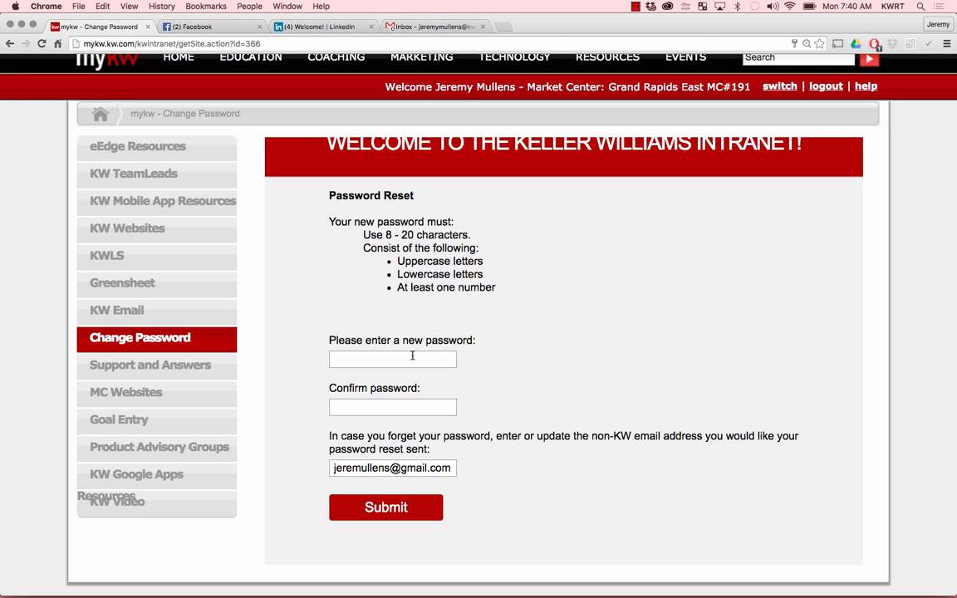
{"action": "scroll", "coordinate": [411, 359], "scroll_direction": "up", "scroll_amount": 5}
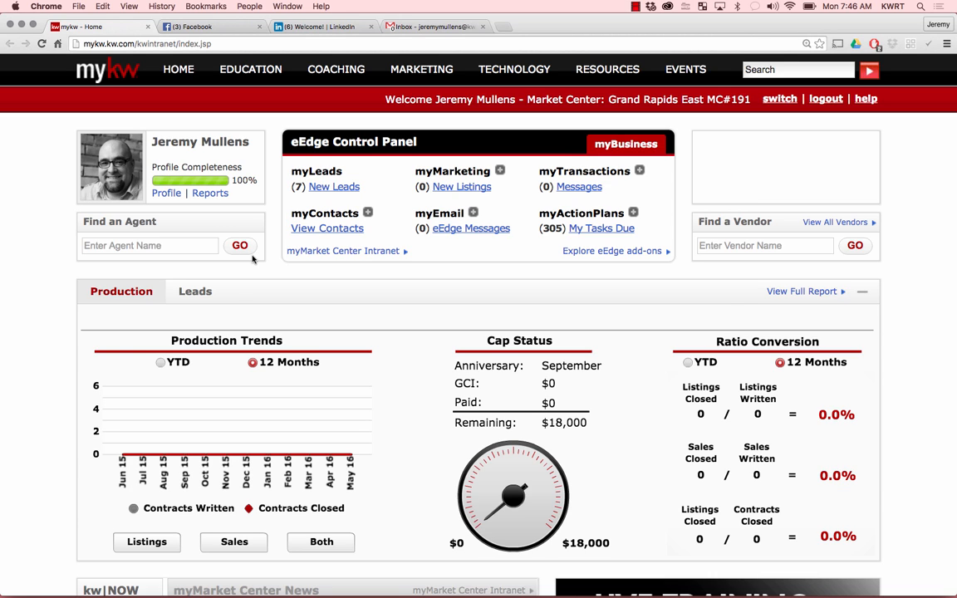
Step: Open the KW Email page from the technology resources
{"action": "mouse_move", "coordinate": [502, 70]}
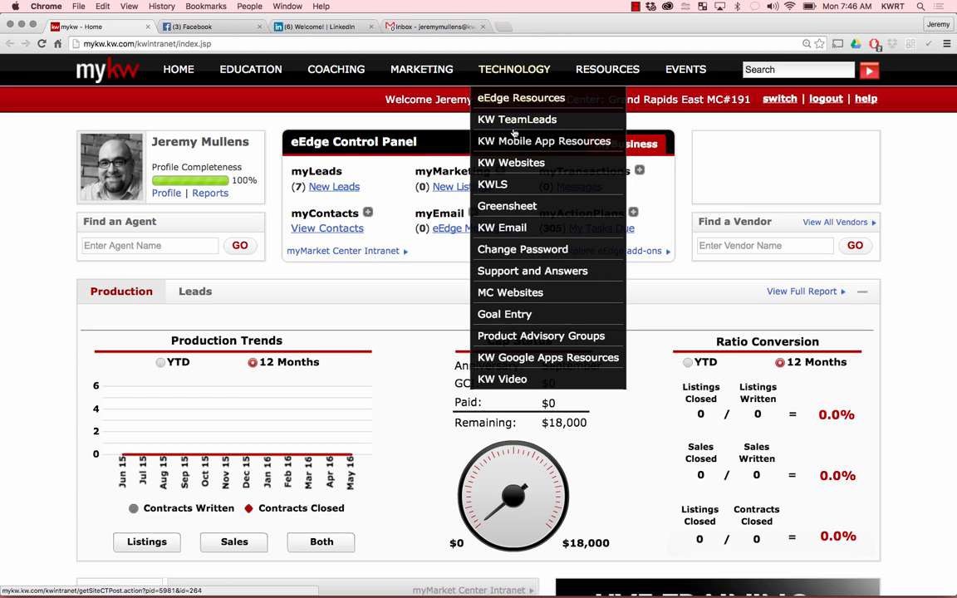
{"action": "left_click", "coordinate": [503, 228]}
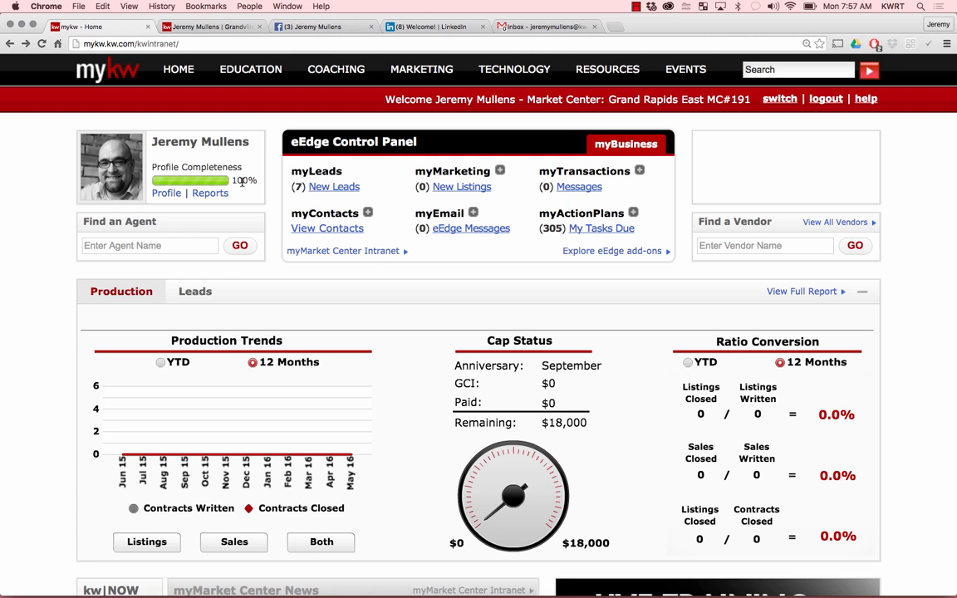
Step: View the agent's public kw.com profile page, including the contact links, bio, specialties, designations and service areas
{"action": "left_click", "coordinate": [210, 27]}
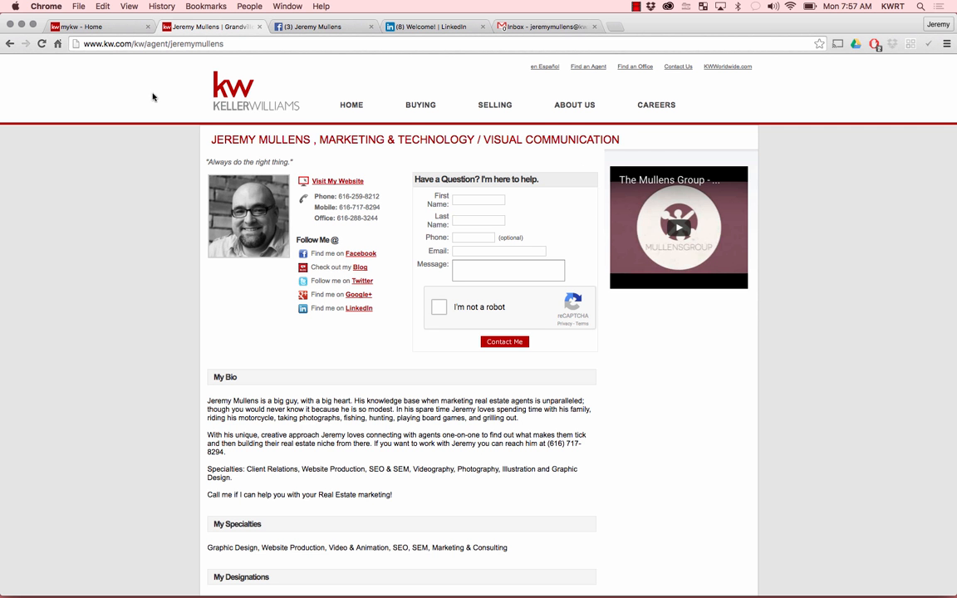
{"action": "scroll", "coordinate": [152, 171], "scroll_direction": "down", "scroll_amount": 1}
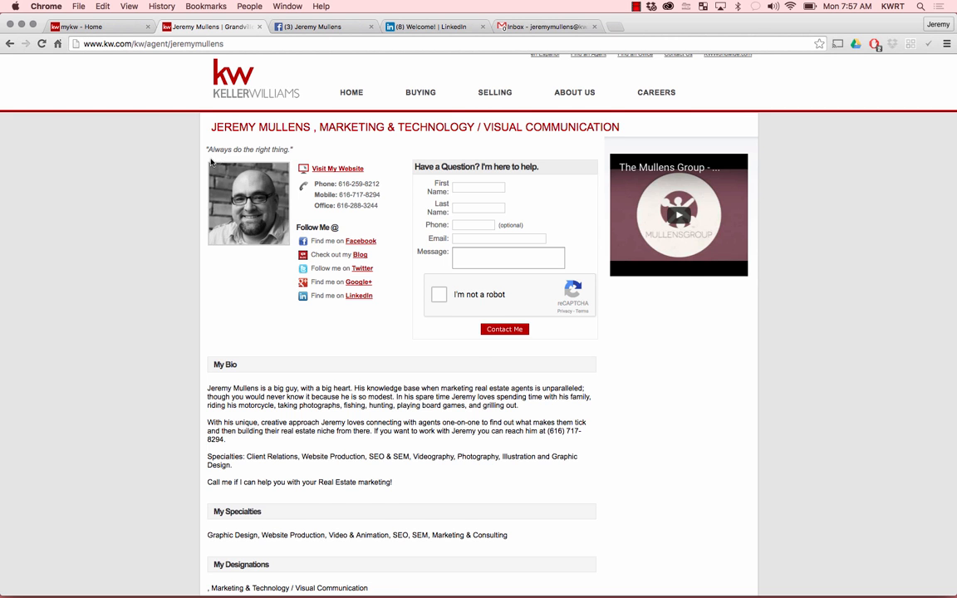
{"action": "scroll", "coordinate": [157, 185], "scroll_direction": "down", "scroll_amount": 1}
{"action": "scroll", "coordinate": [157, 186], "scroll_direction": "down", "scroll_amount": 3}
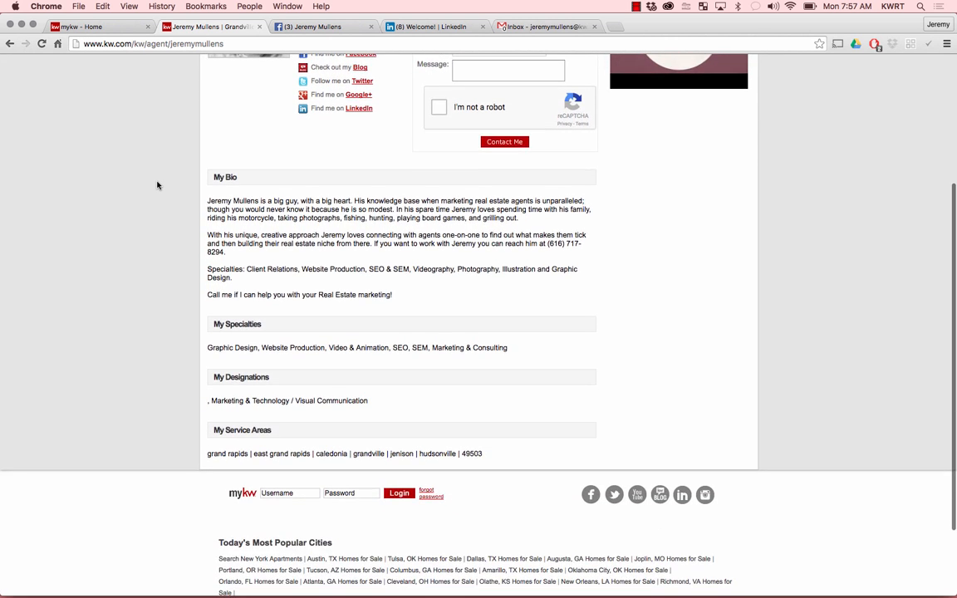
{"action": "scroll", "coordinate": [157, 185], "scroll_direction": "up", "scroll_amount": 5}
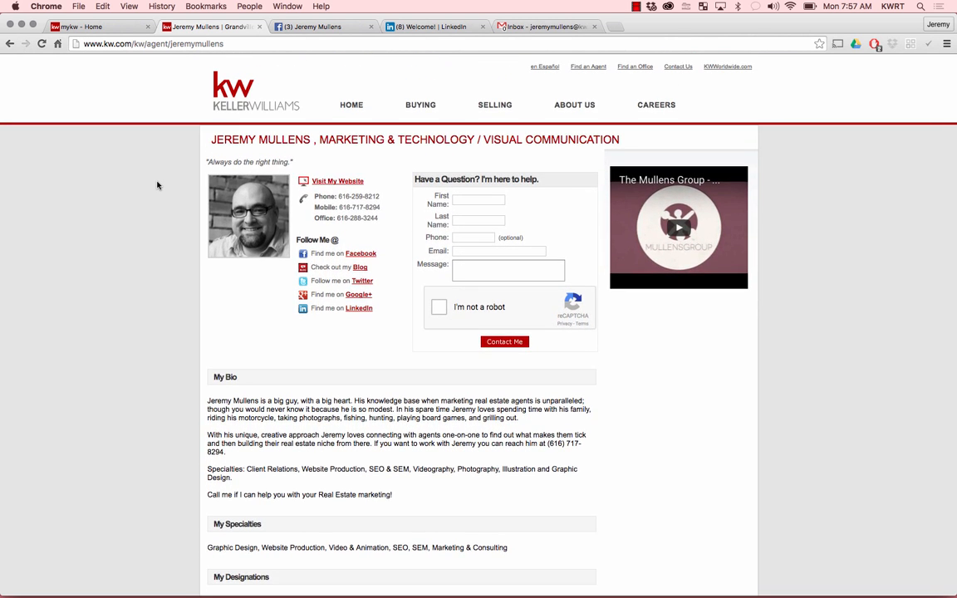
Step: Return to the mykw home page, open the agent's profile summary, and open the Whitepages record for editing
{"action": "left_click", "coordinate": [112, 30]}
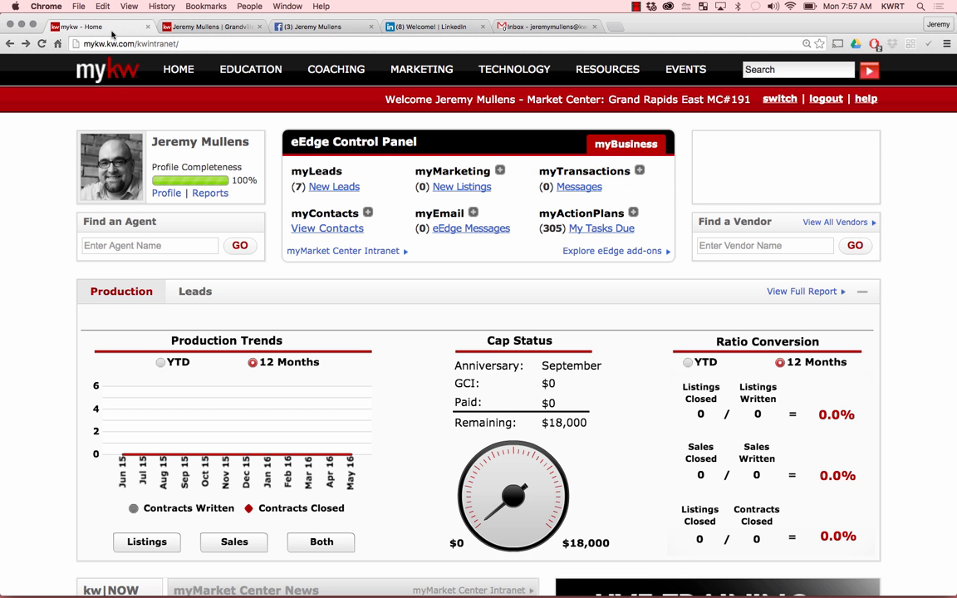
{"action": "left_click", "coordinate": [176, 196]}
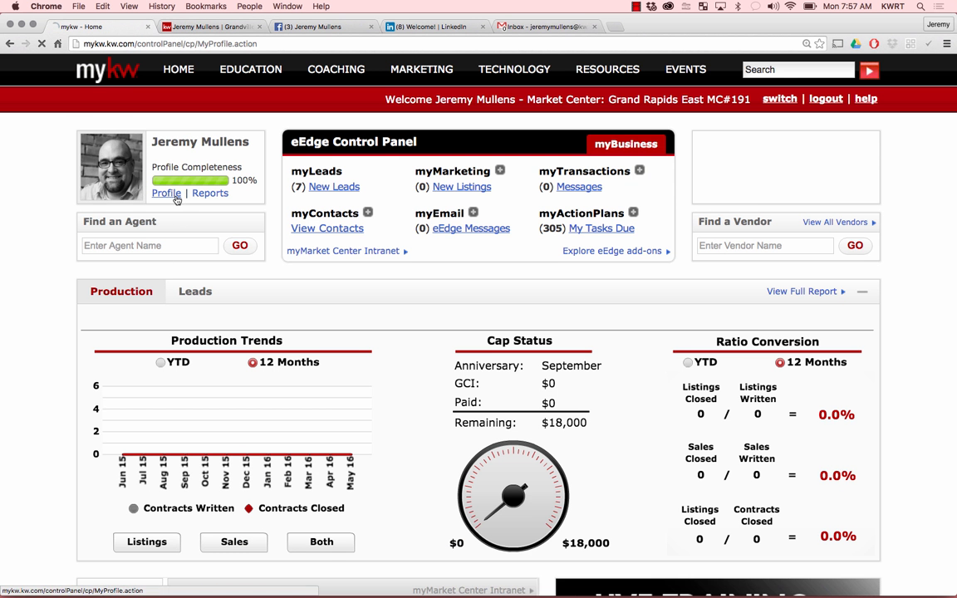
{"action": "scroll", "coordinate": [176, 200], "scroll_direction": "down", "scroll_amount": 4}
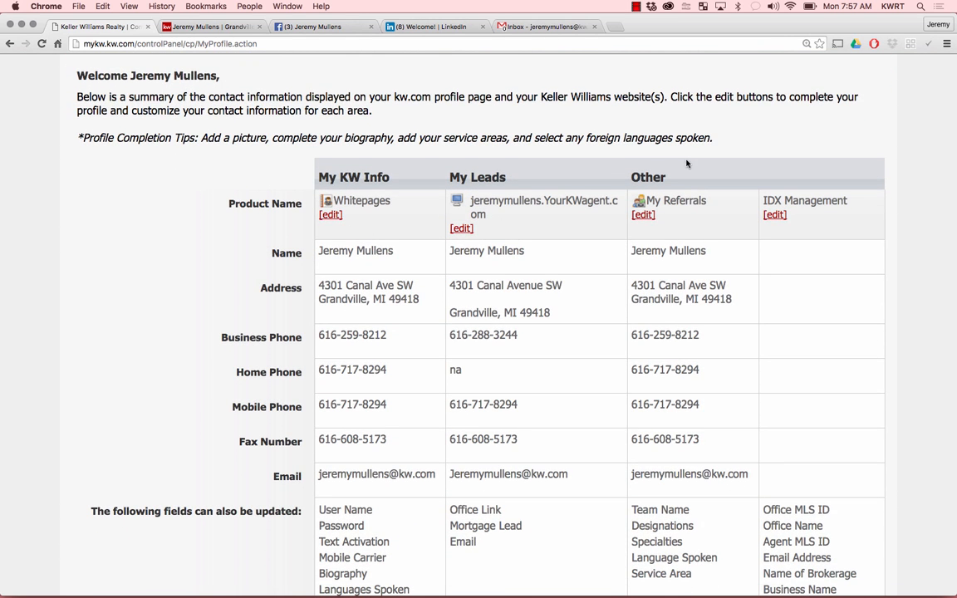
{"action": "scroll", "coordinate": [208, 194], "scroll_direction": "down", "scroll_amount": 2}
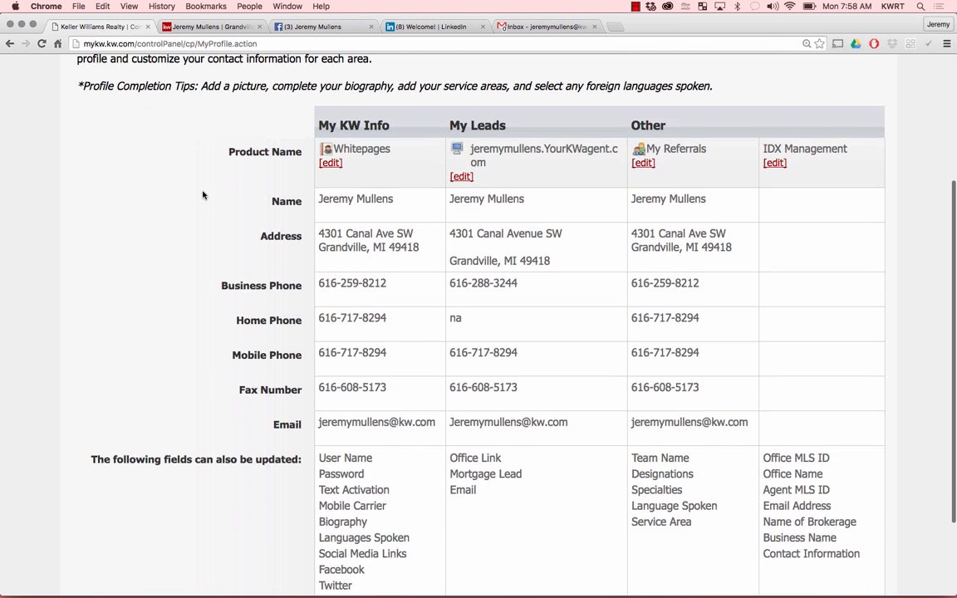
{"action": "left_click", "coordinate": [329, 162]}
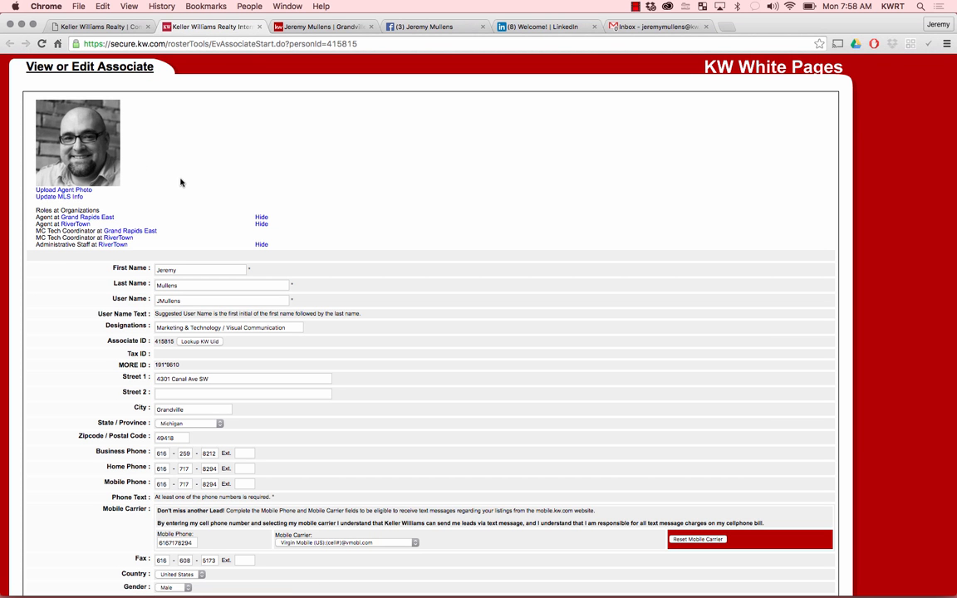
Step: Examine the White Pages record's agent photo, upload option, name, designations, address and phone fields
{"action": "scroll", "coordinate": [164, 165], "scroll_direction": "down", "scroll_amount": 2}
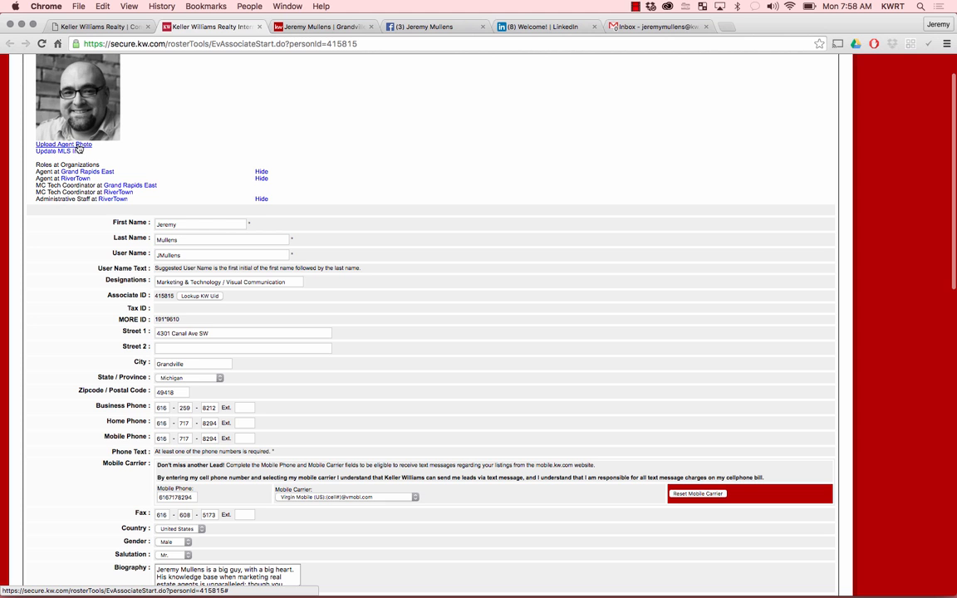
{"action": "scroll", "coordinate": [143, 131], "scroll_direction": "up", "scroll_amount": 2}
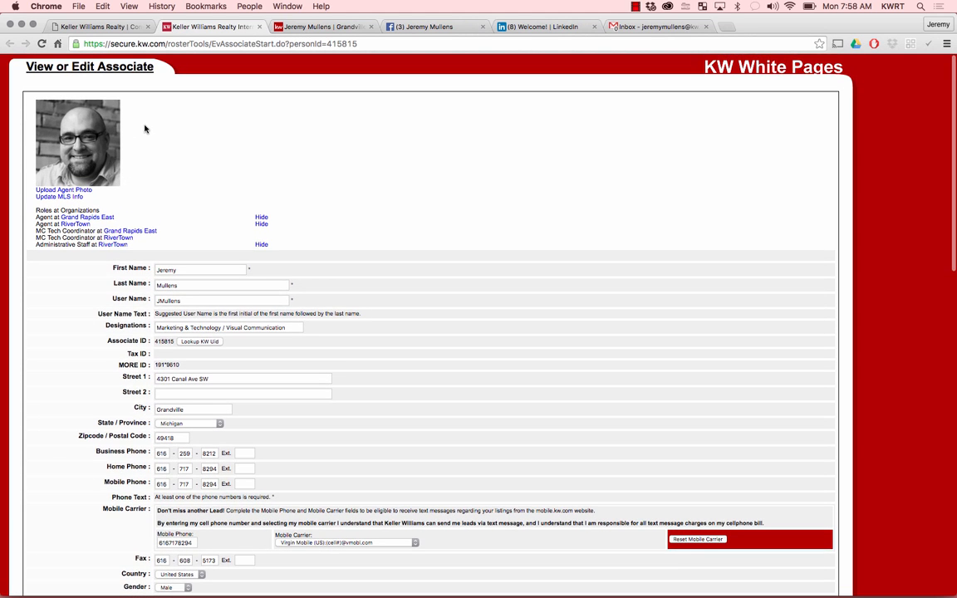
{"action": "scroll", "coordinate": [199, 141], "scroll_direction": "down", "scroll_amount": 1}
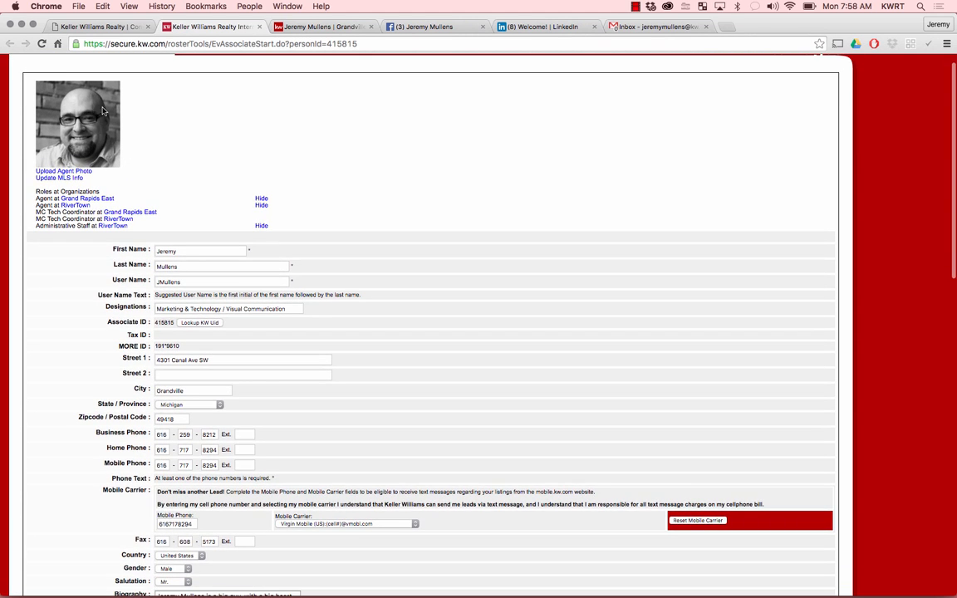
{"action": "scroll", "coordinate": [291, 161], "scroll_direction": "down", "scroll_amount": 1}
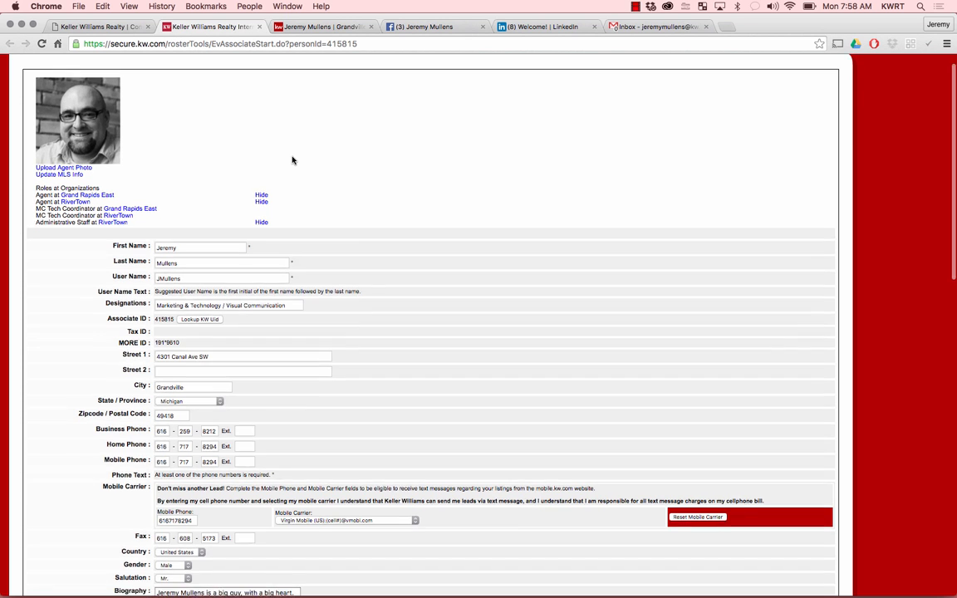
{"action": "scroll", "coordinate": [292, 160], "scroll_direction": "down", "scroll_amount": 10}
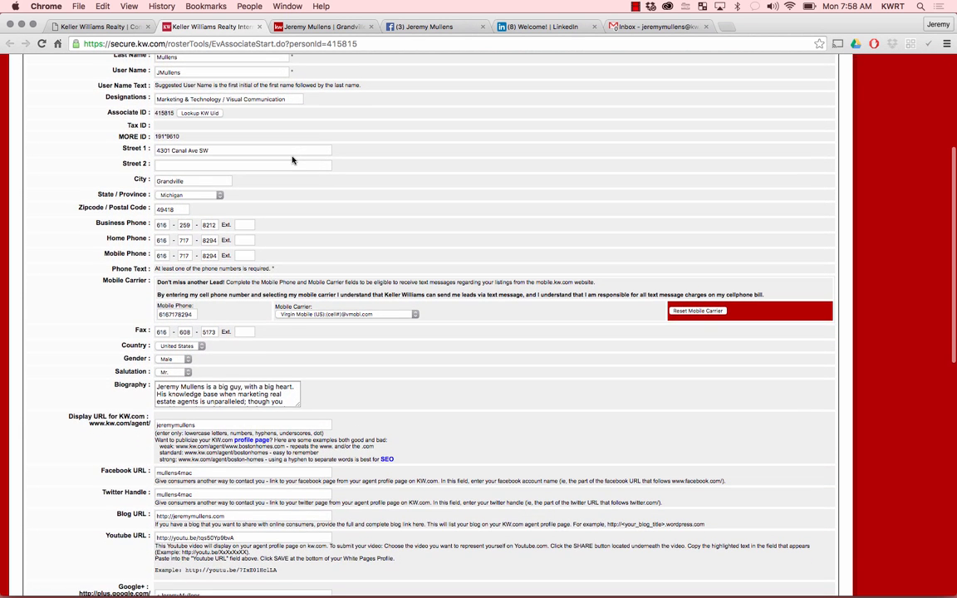
{"action": "scroll", "coordinate": [287, 139], "scroll_direction": "down", "scroll_amount": 1}
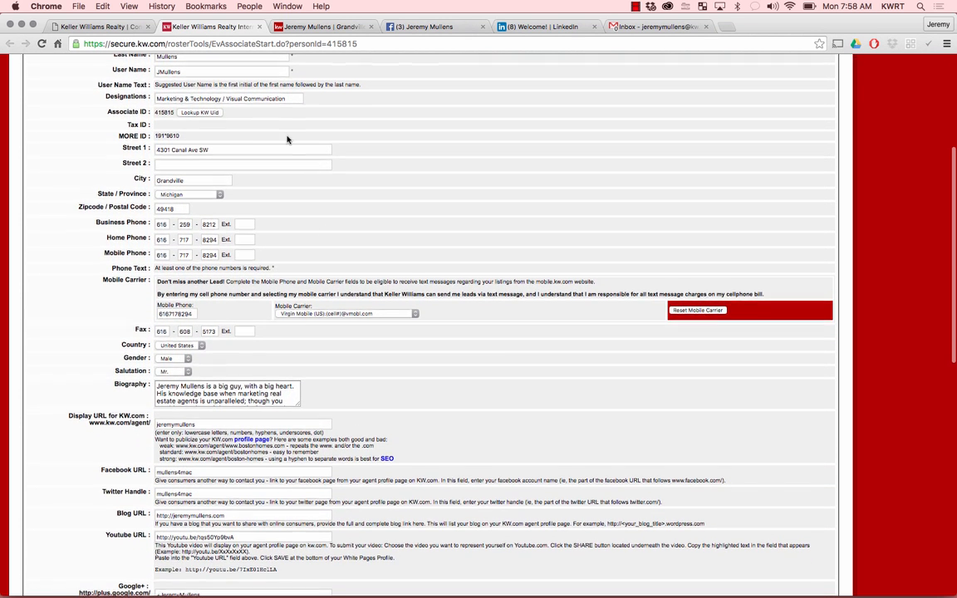
Step: Look at the mobile phone and mobile carrier choices for lead text messages, and close the carrier choices
{"action": "scroll", "coordinate": [287, 139], "scroll_direction": "down", "scroll_amount": 6}
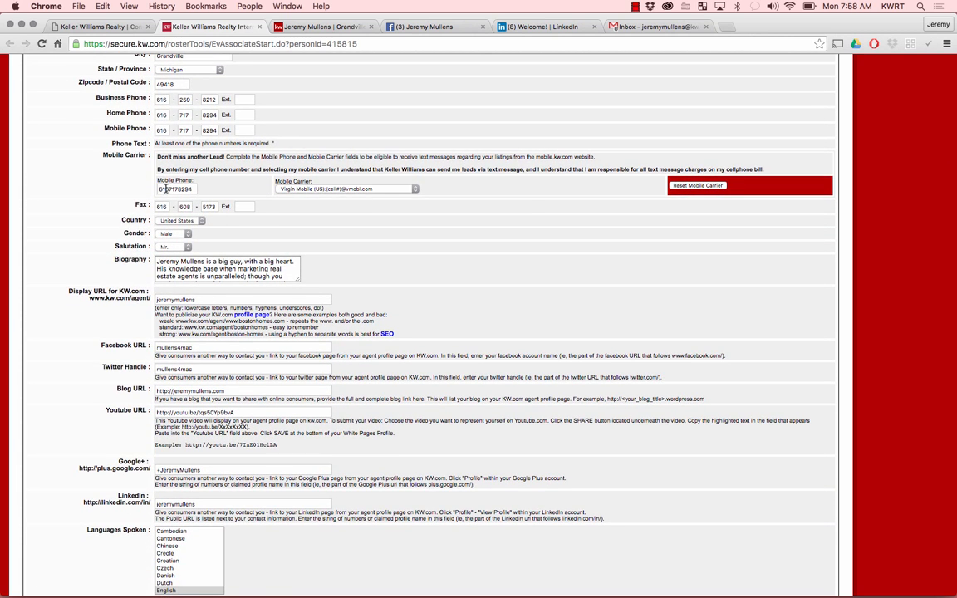
{"action": "left_click", "coordinate": [295, 192]}
{"action": "left_click", "coordinate": [217, 174]}
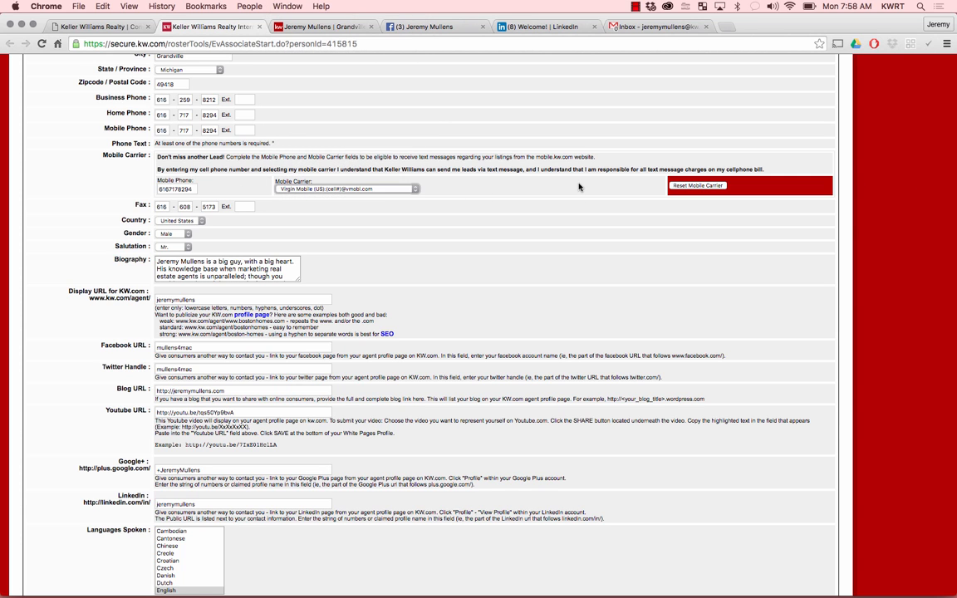
{"action": "mouse_move", "coordinate": [579, 187]}
Step: Enlarge the Biography text box so that the whole biography fits inside it
{"action": "scroll", "coordinate": [58, 184], "scroll_direction": "down", "scroll_amount": 3}
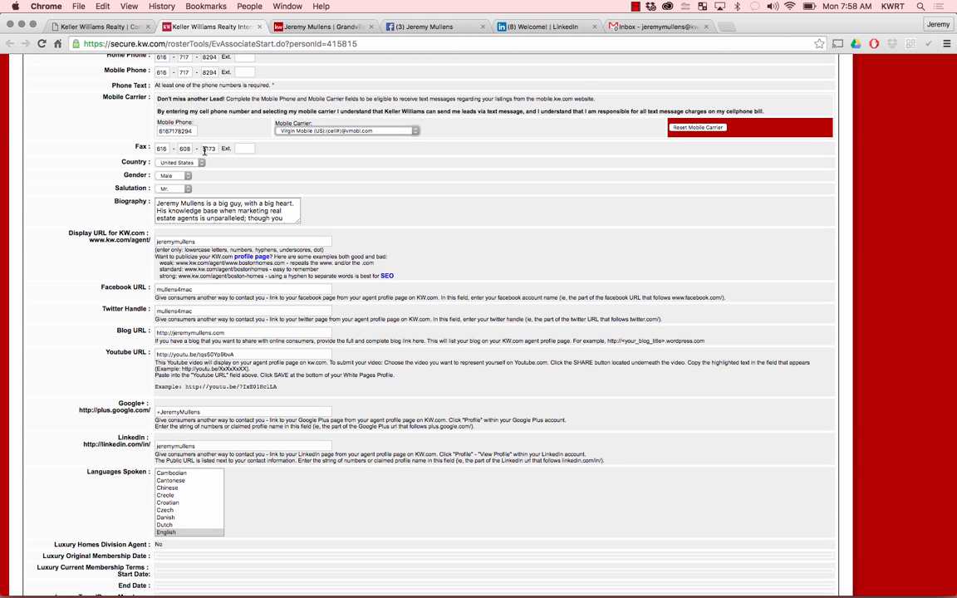
{"action": "scroll", "coordinate": [246, 172], "scroll_direction": "down", "scroll_amount": 1}
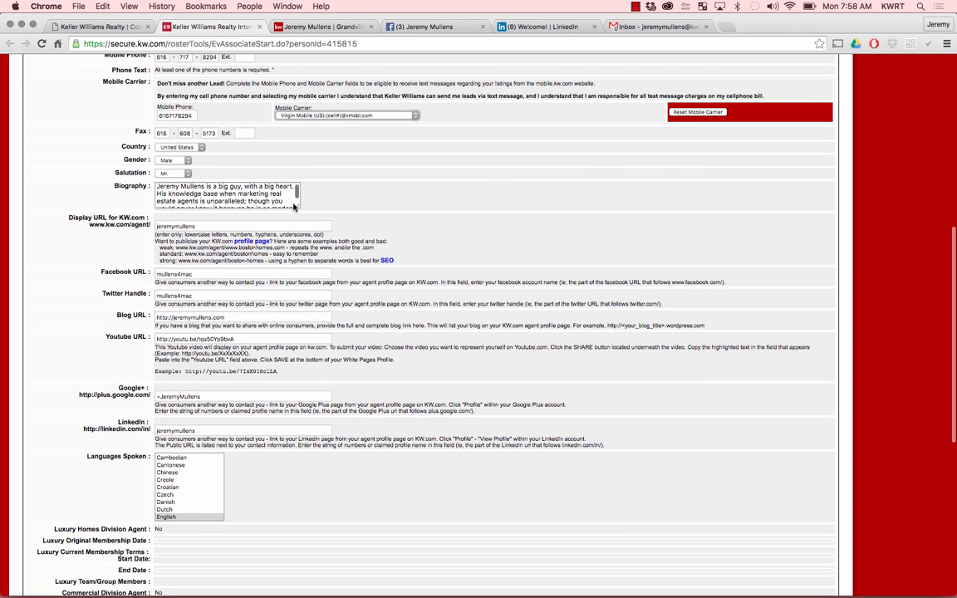
{"action": "left_click_drag", "start_coordinate": [295, 206], "coordinate": [411, 287]}
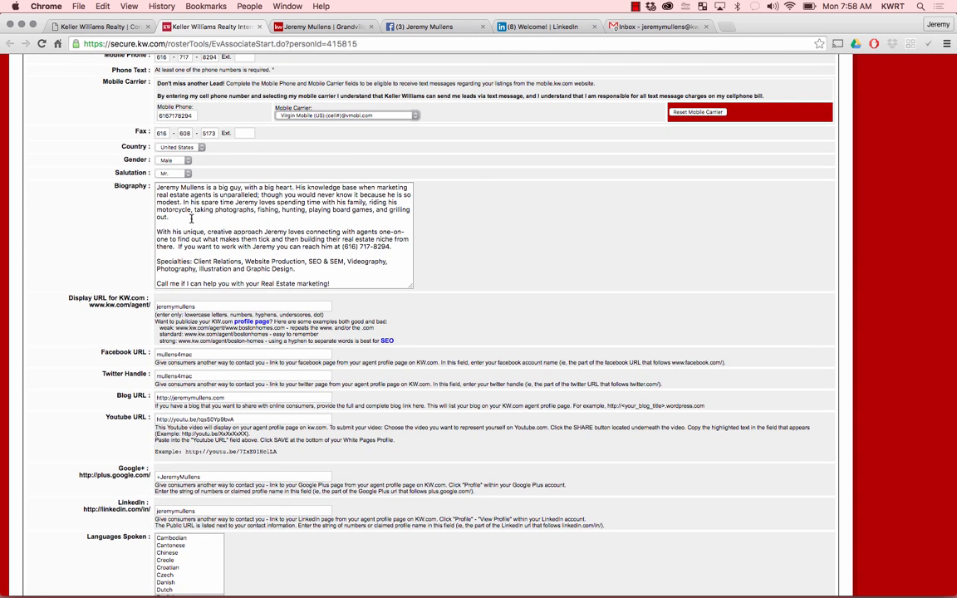
Step: Place the cursor in the Display URL for KW.com field and review the social media fields beneath it
{"action": "scroll", "coordinate": [191, 219], "scroll_direction": "down", "scroll_amount": 5}
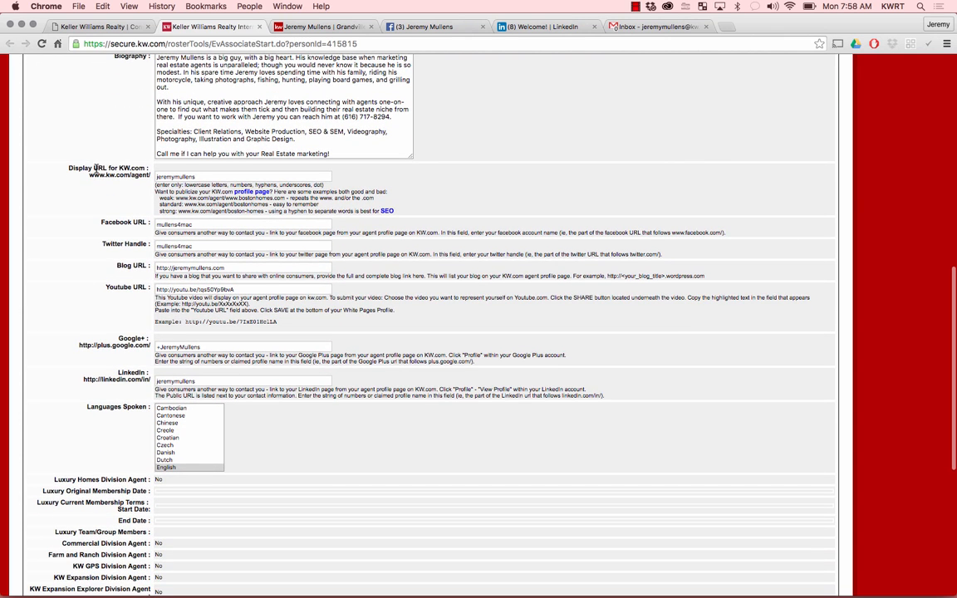
{"action": "left_click", "coordinate": [198, 177]}
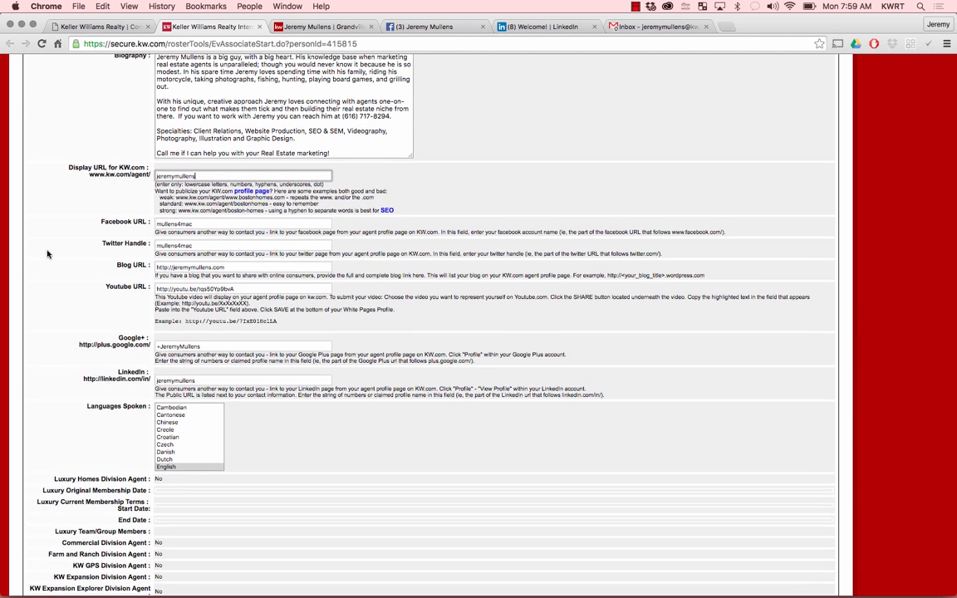
{"action": "scroll", "coordinate": [48, 252], "scroll_direction": "down", "scroll_amount": 2}
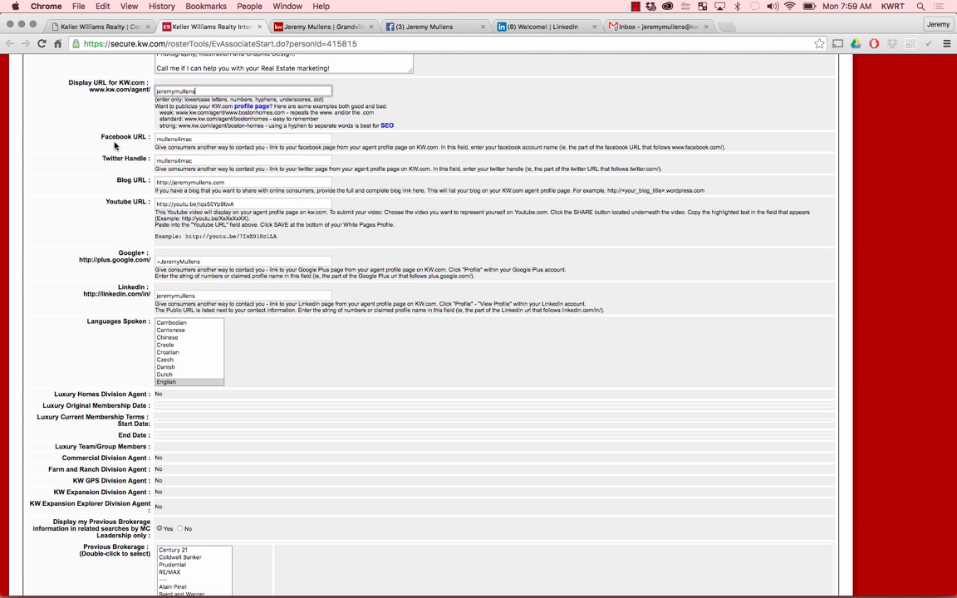
Step: Find the account name at the end of the Facebook profile's web address, and return to the White Pages form
{"action": "left_click", "coordinate": [407, 26]}
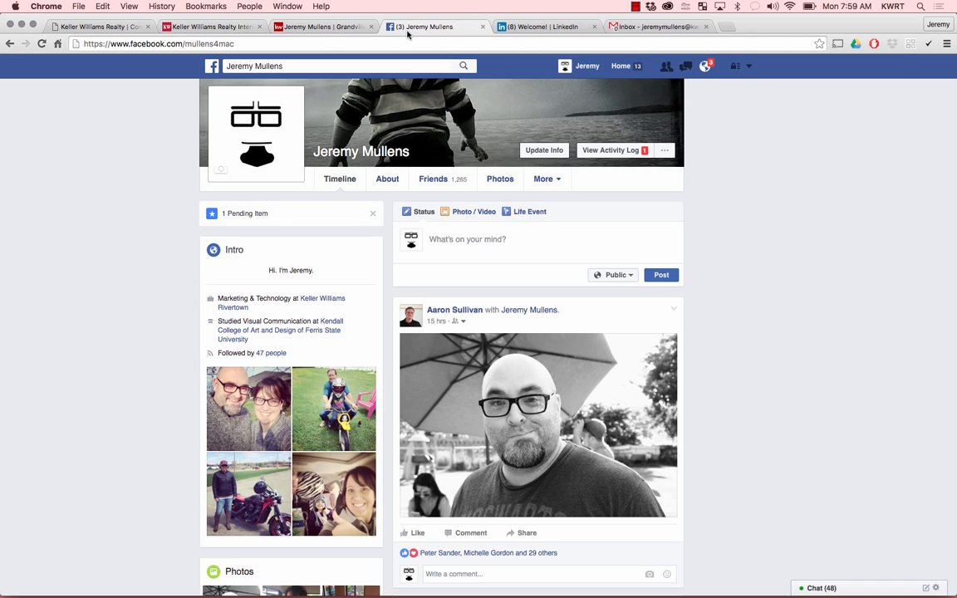
{"action": "scroll", "coordinate": [571, 158], "scroll_direction": "up", "scroll_amount": 2}
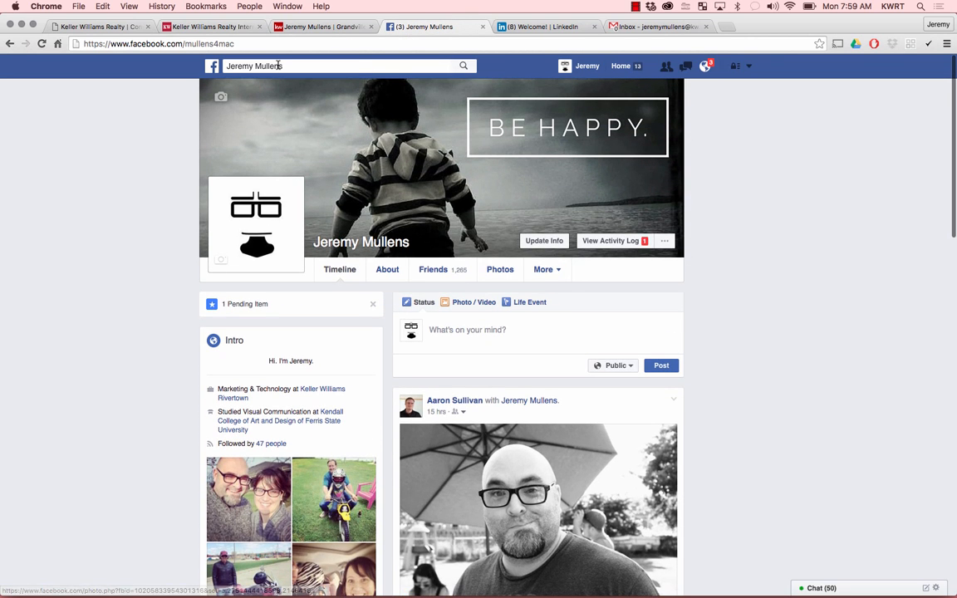
{"action": "left_click_drag", "start_coordinate": [236, 43], "coordinate": [184, 44]}
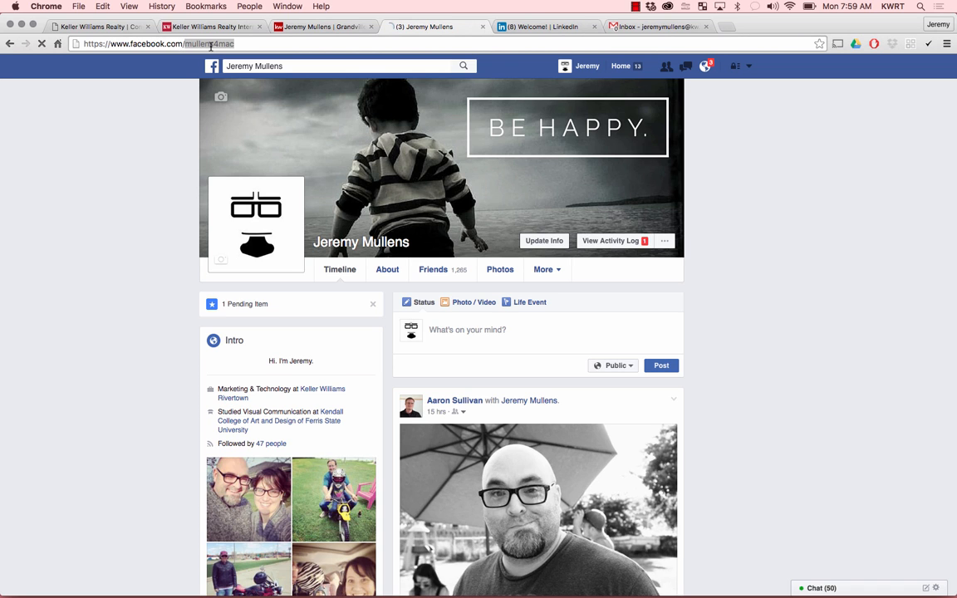
{"action": "left_click", "coordinate": [210, 44]}
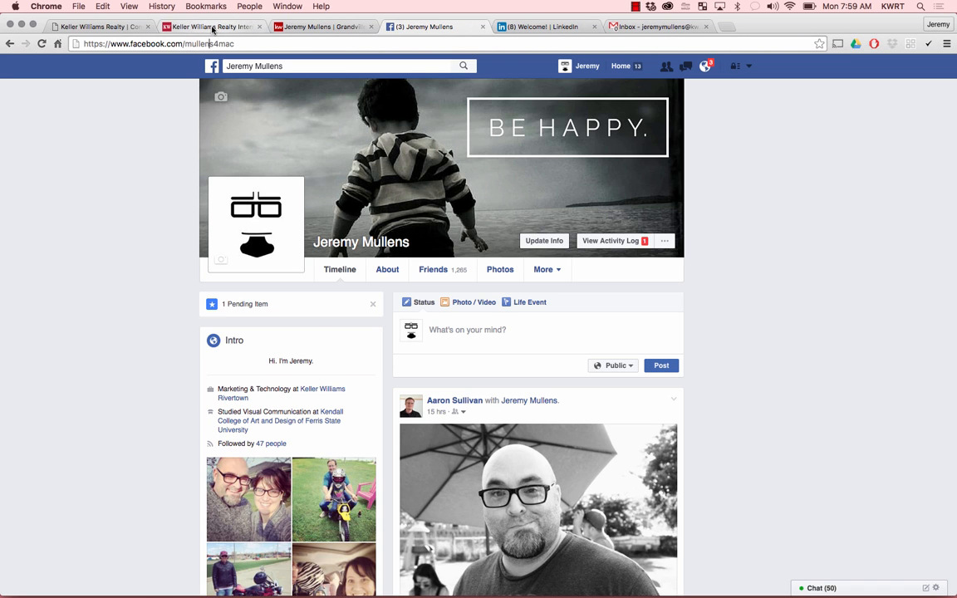
{"action": "left_click", "coordinate": [193, 26]}
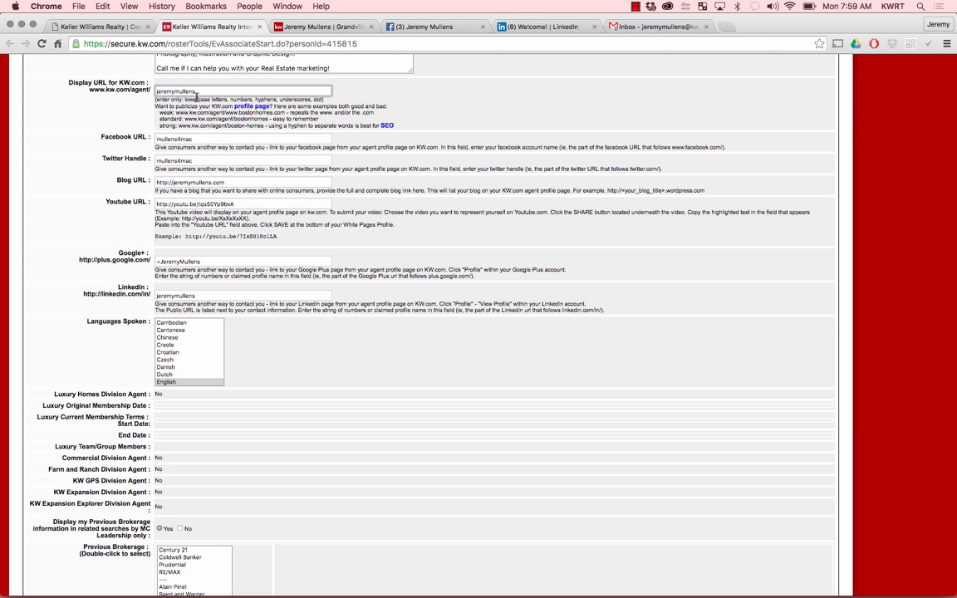
Step: Review the Facebook URL, Twitter Handle, Blog URL and Youtube URL fields of the White Pages profile
{"action": "left_click", "coordinate": [166, 140]}
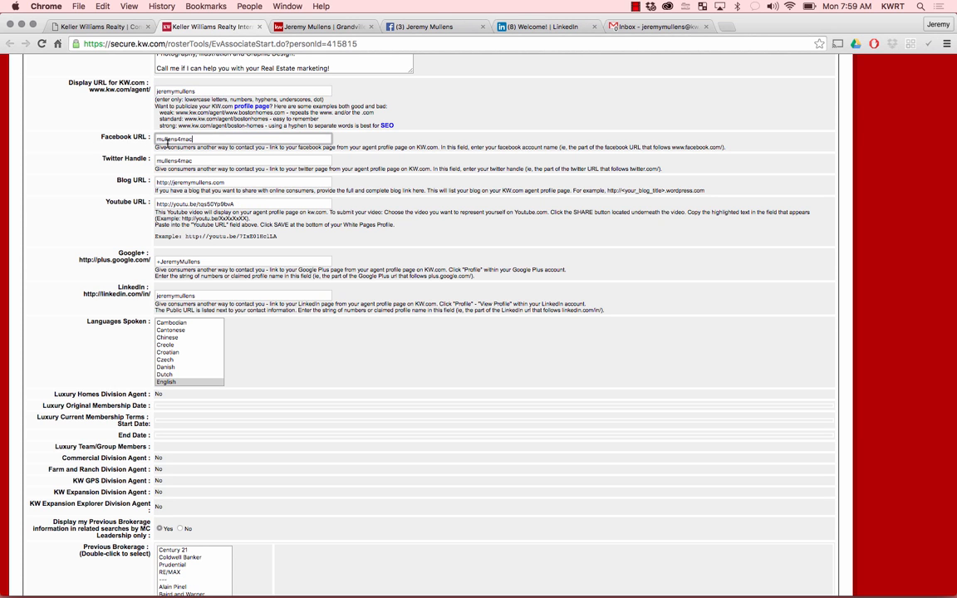
{"action": "scroll", "coordinate": [167, 143], "scroll_direction": "down", "scroll_amount": 2}
{"action": "left_click", "coordinate": [207, 139]}
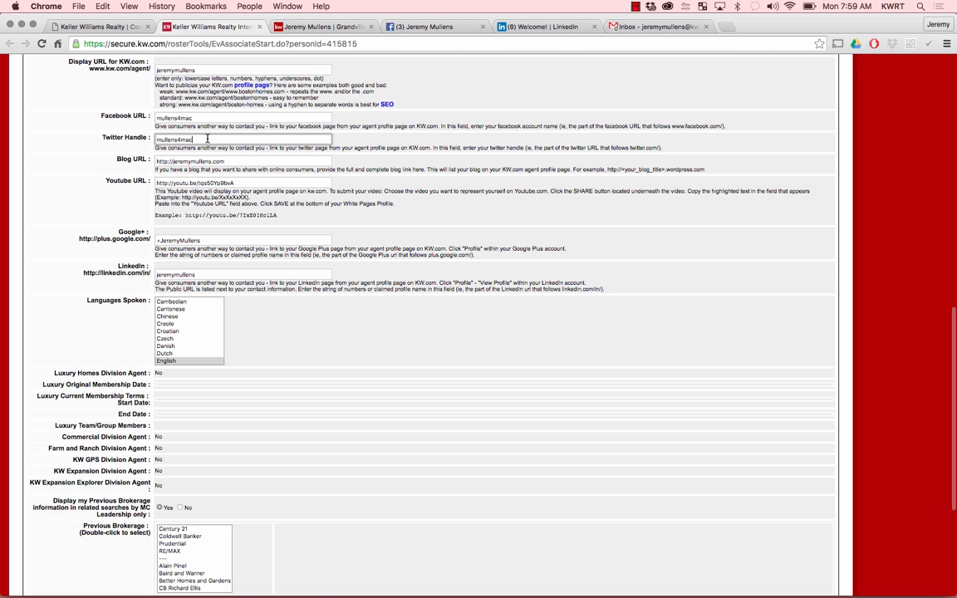
{"action": "scroll", "coordinate": [207, 139], "scroll_direction": "down", "scroll_amount": 2}
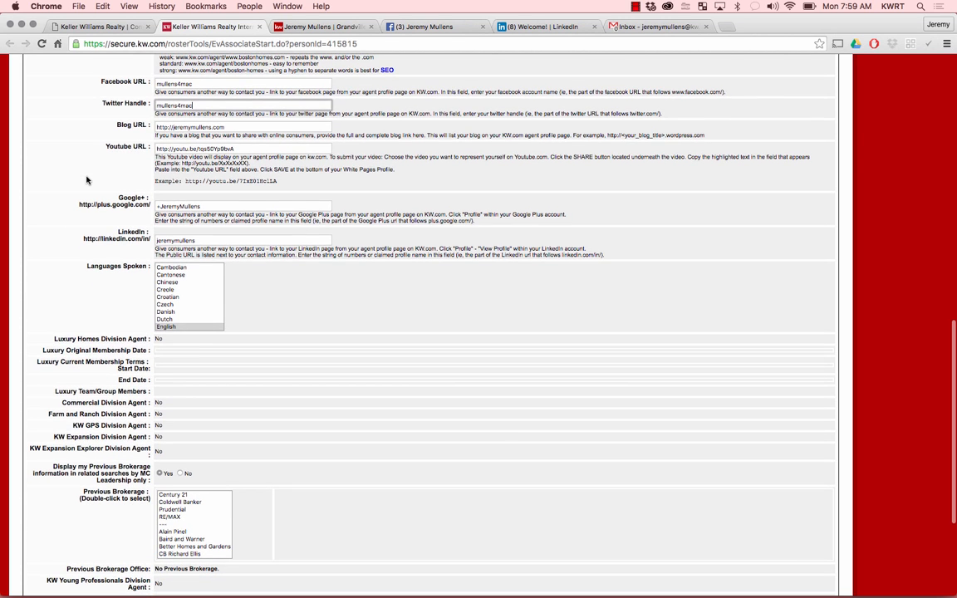
{"action": "left_click", "coordinate": [235, 130]}
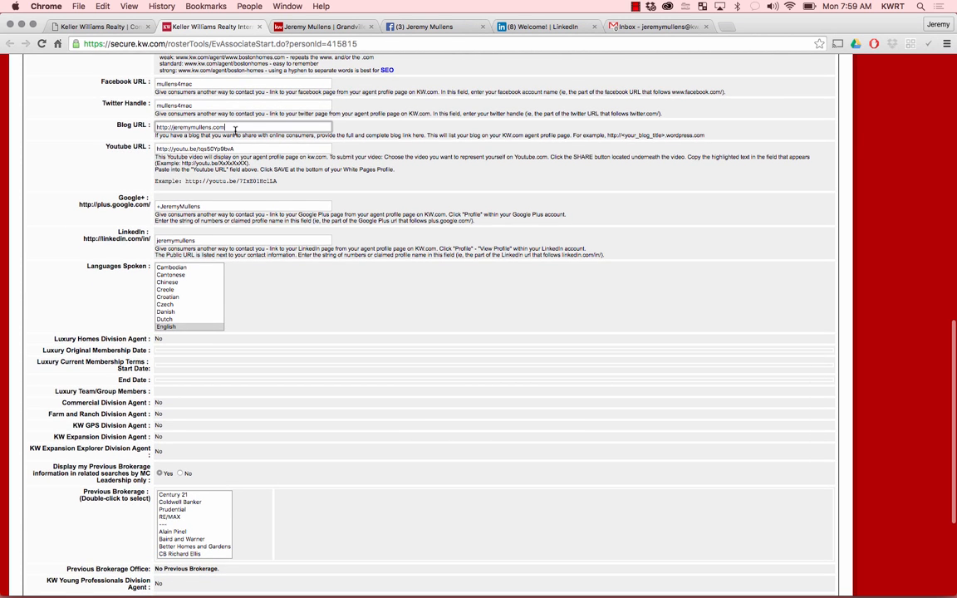
{"action": "left_click", "coordinate": [239, 147]}
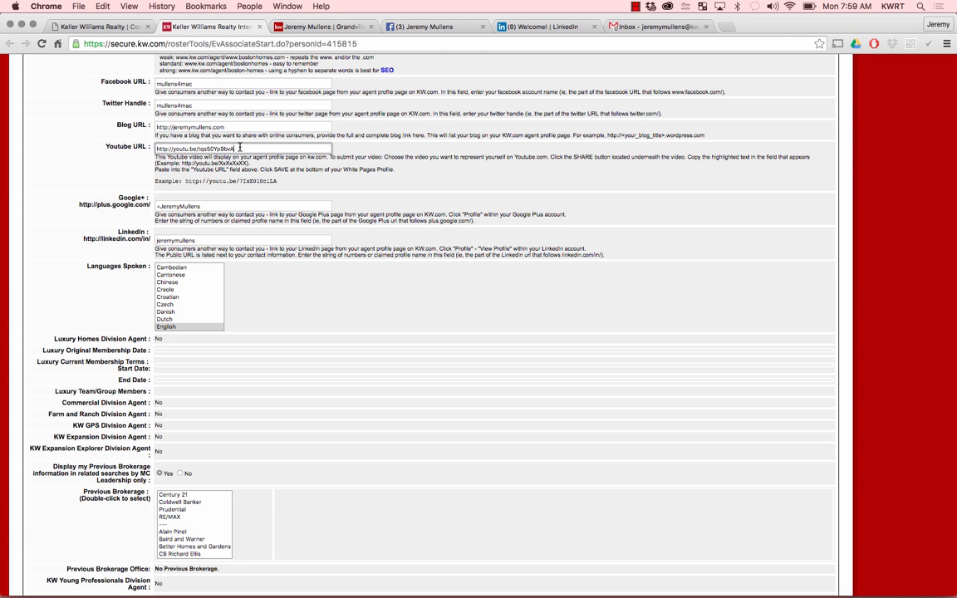
{"action": "scroll", "coordinate": [303, 300], "scroll_direction": "down", "scroll_amount": 2}
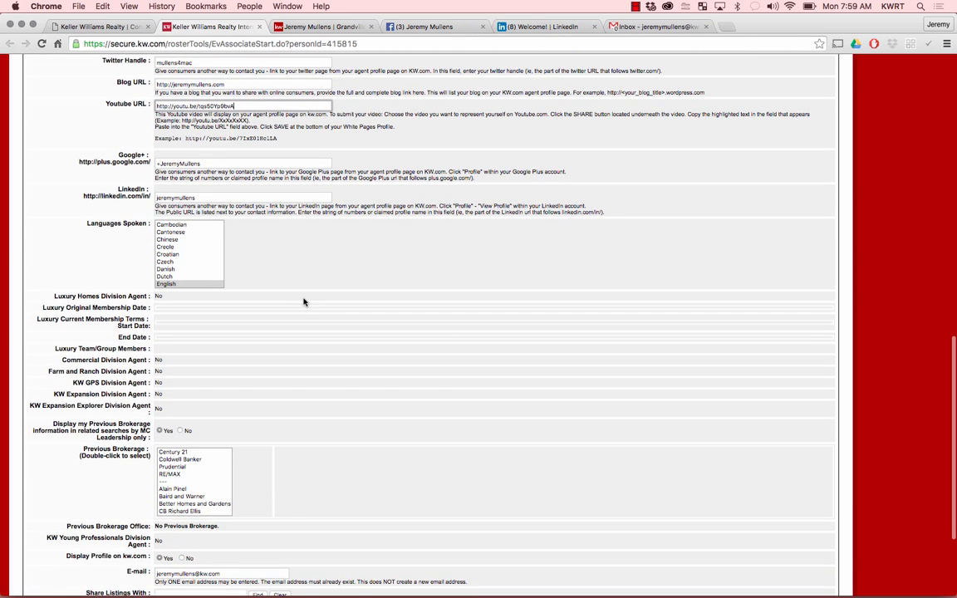
Step: Switch to LinkedIn and open the public profile settings from the agent's own profile
{"action": "left_click", "coordinate": [536, 27]}
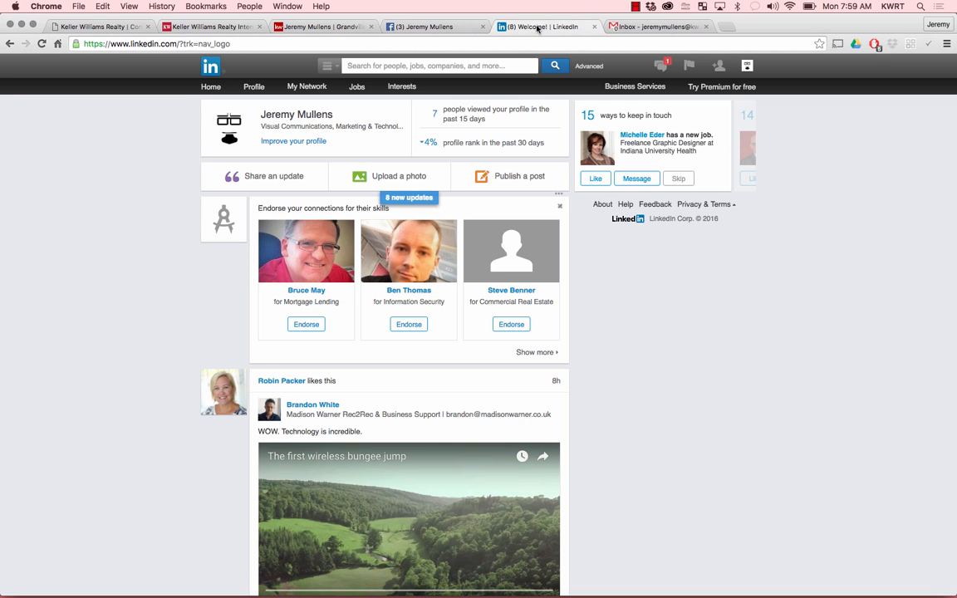
{"action": "left_click", "coordinate": [255, 89]}
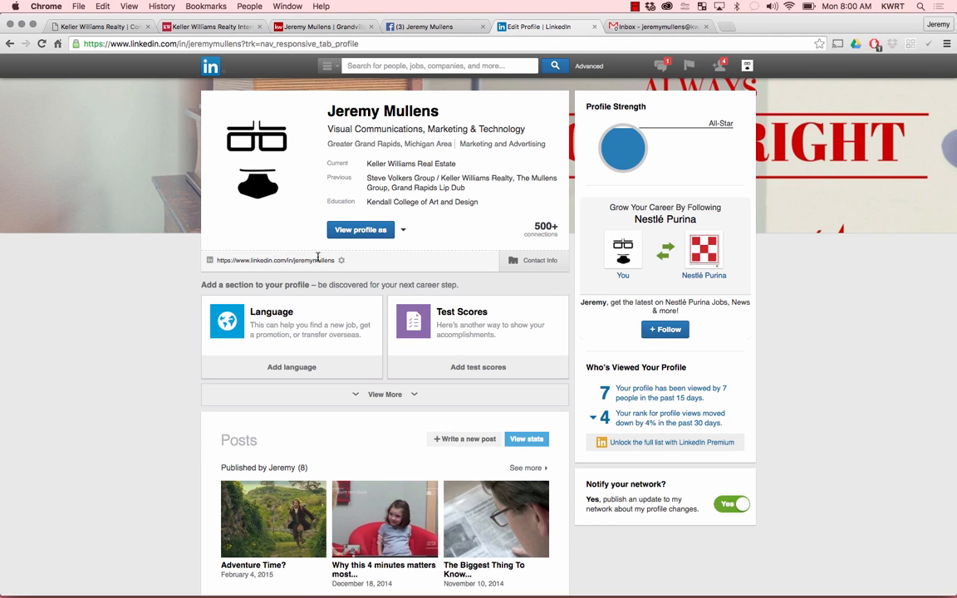
{"action": "left_click", "coordinate": [341, 261]}
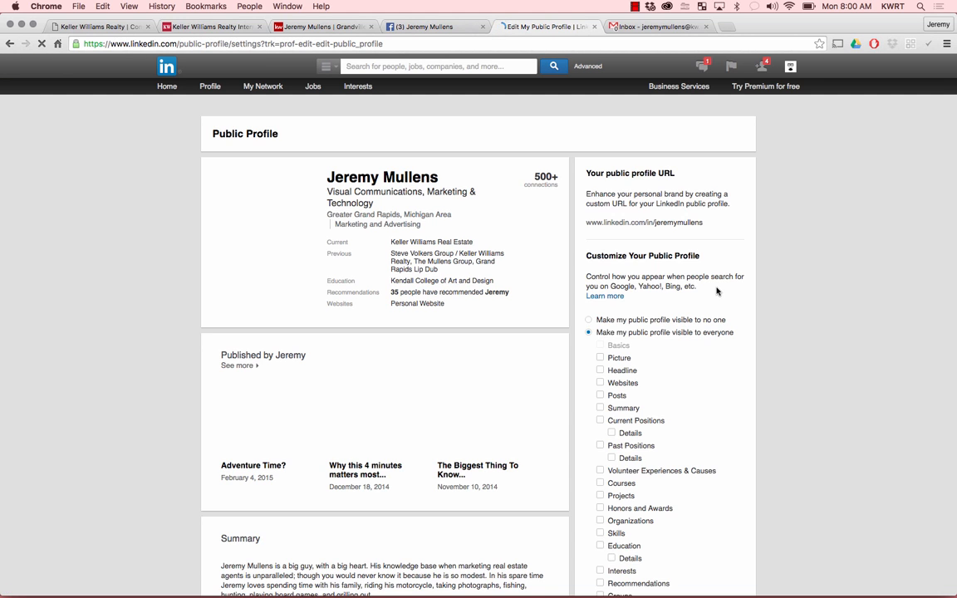
{"action": "scroll", "coordinate": [823, 274], "scroll_direction": "down", "scroll_amount": 1}
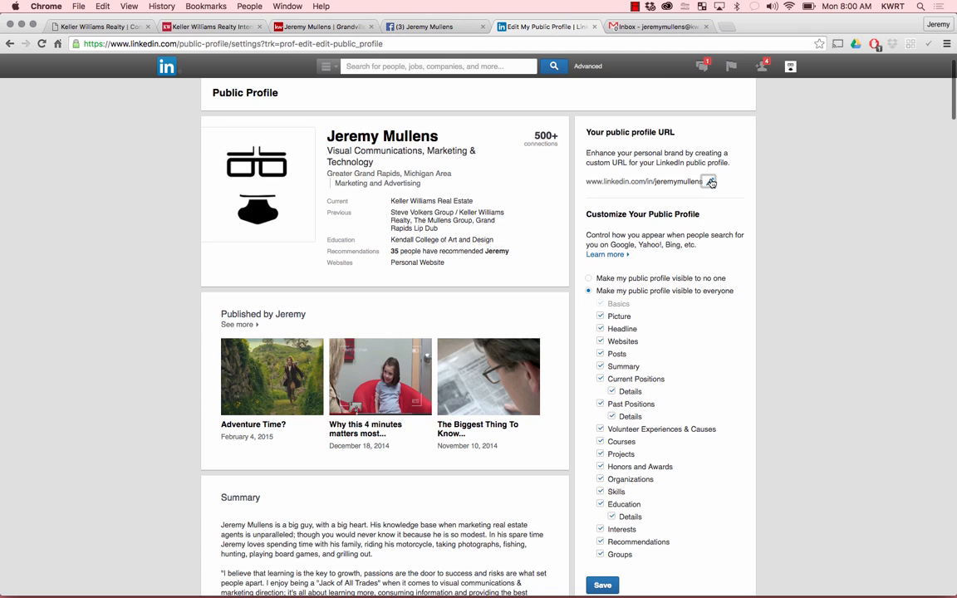
Step: Open the custom LinkedIn profile URL for editing, save it as is, and return to the LinkedIn field of the White Pages form
{"action": "left_click", "coordinate": [709, 181]}
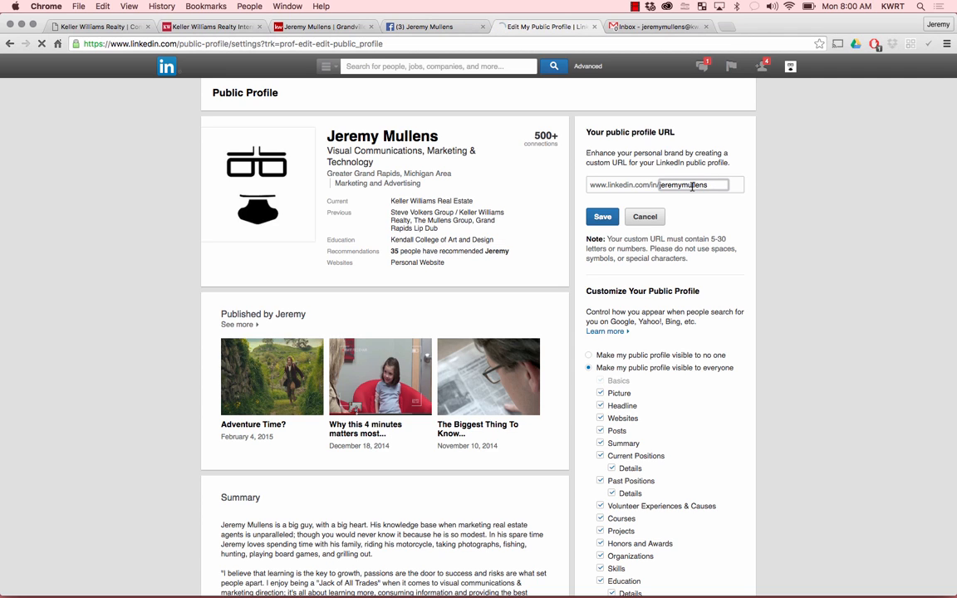
{"action": "left_click", "coordinate": [611, 218]}
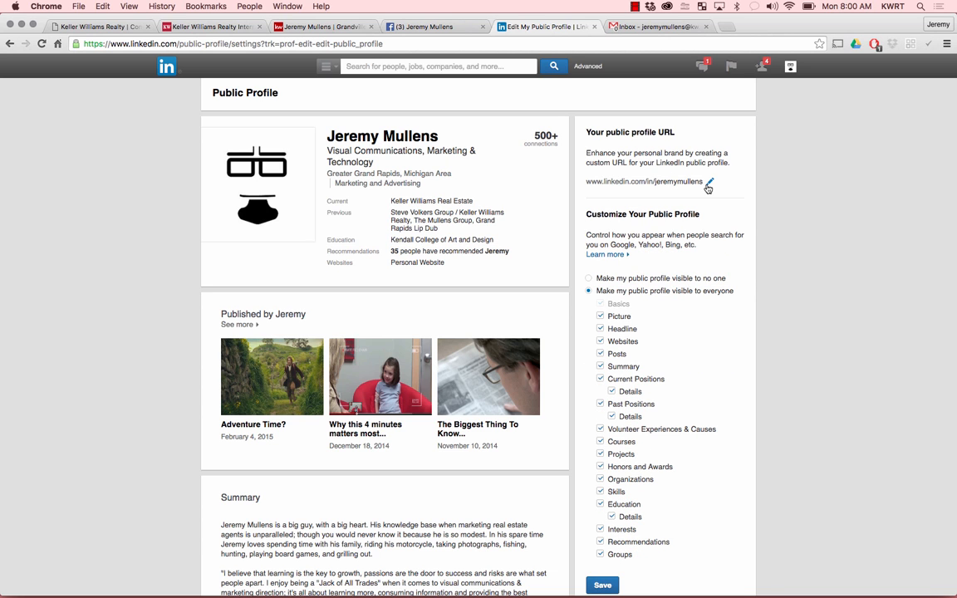
{"action": "left_click", "coordinate": [212, 27]}
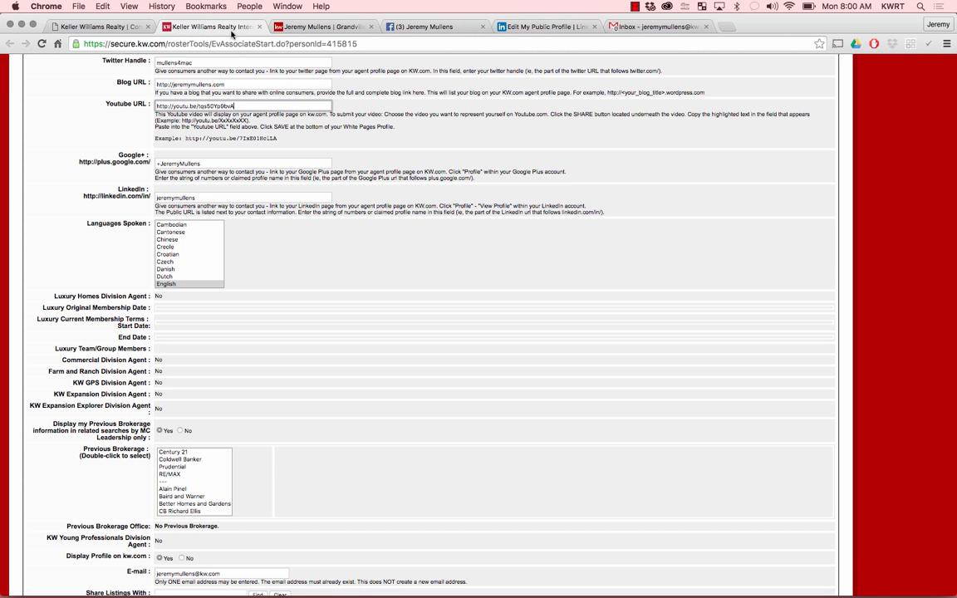
{"action": "left_click", "coordinate": [194, 198]}
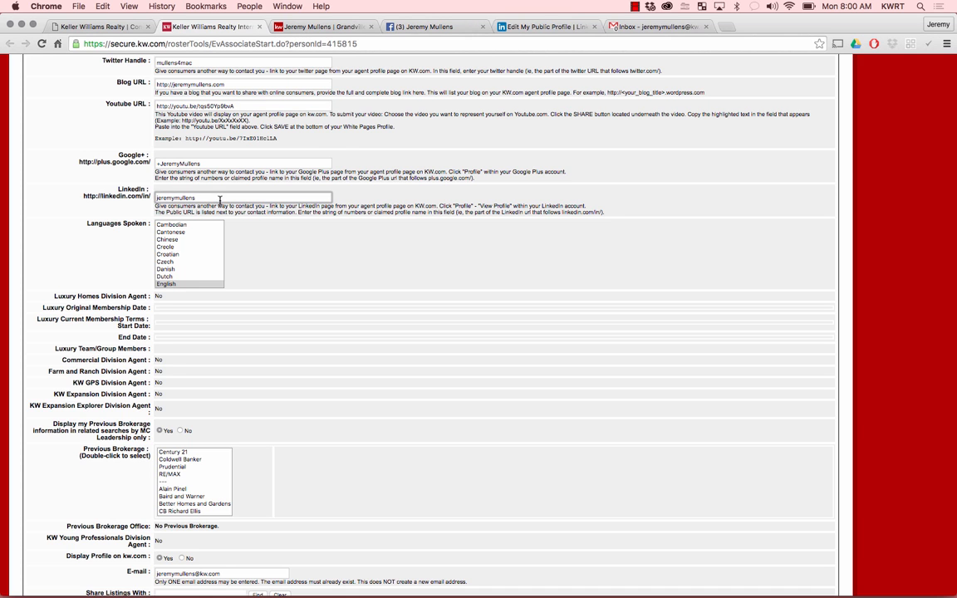
Step: Select English in the Languages Spoken list
{"action": "scroll", "coordinate": [327, 242], "scroll_direction": "down", "scroll_amount": 3}
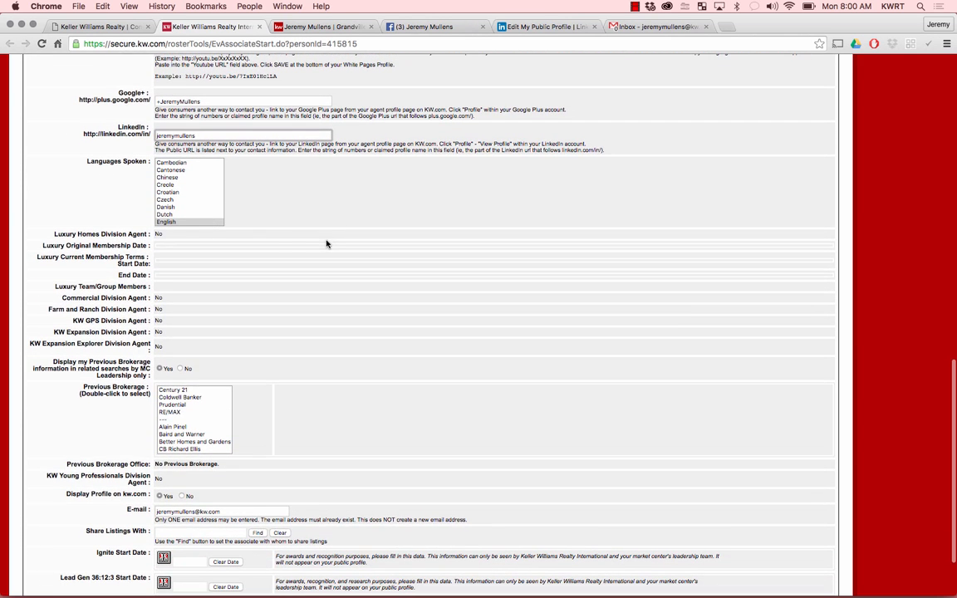
{"action": "scroll", "coordinate": [197, 206], "scroll_direction": "down", "scroll_amount": 1}
{"action": "scroll", "coordinate": [197, 206], "scroll_direction": "down", "scroll_amount": 1}
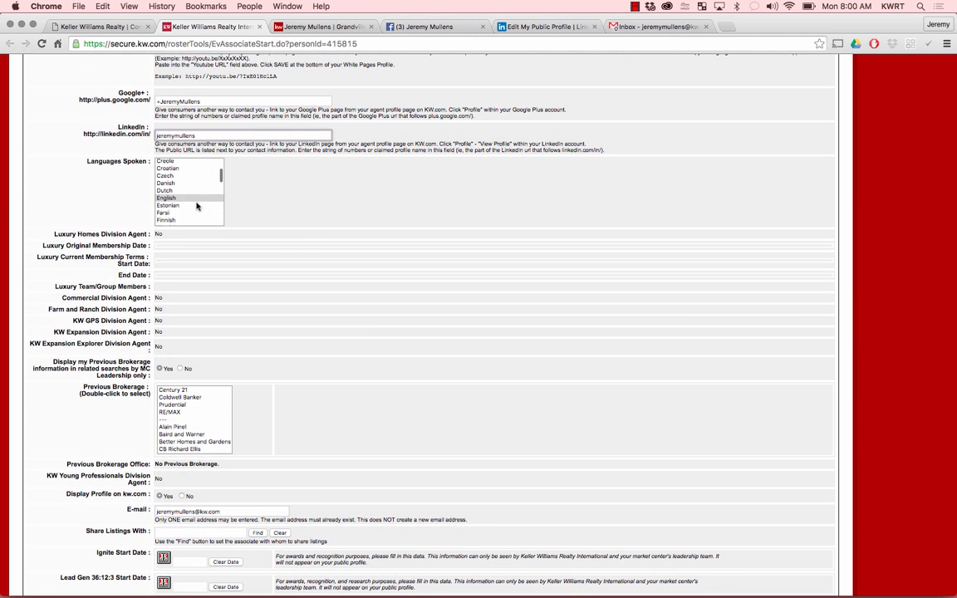
{"action": "scroll", "coordinate": [197, 206], "scroll_direction": "up", "scroll_amount": 1}
{"action": "left_click", "coordinate": [176, 205]}
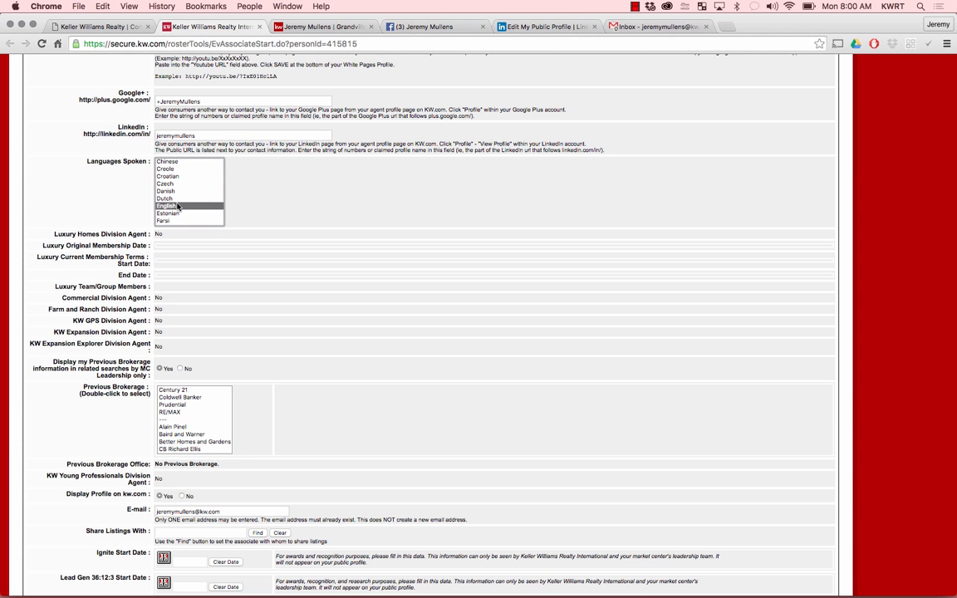
Step: Try selecting several spoken languages at once, including Armenian and Bengali
{"action": "scroll", "coordinate": [177, 206], "scroll_direction": "up", "scroll_amount": 5}
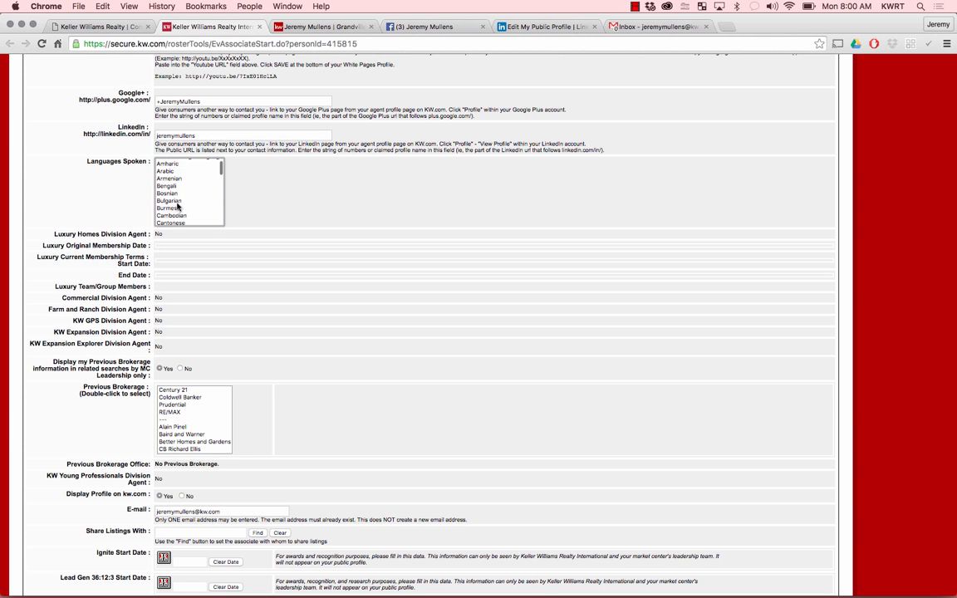
{"action": "scroll", "coordinate": [177, 205], "scroll_direction": "up", "scroll_amount": 1}
{"action": "scroll", "coordinate": [176, 201], "scroll_direction": "down", "scroll_amount": 1}
{"action": "left_click_drag", "start_coordinate": [174, 190], "coordinate": [174, 198]}
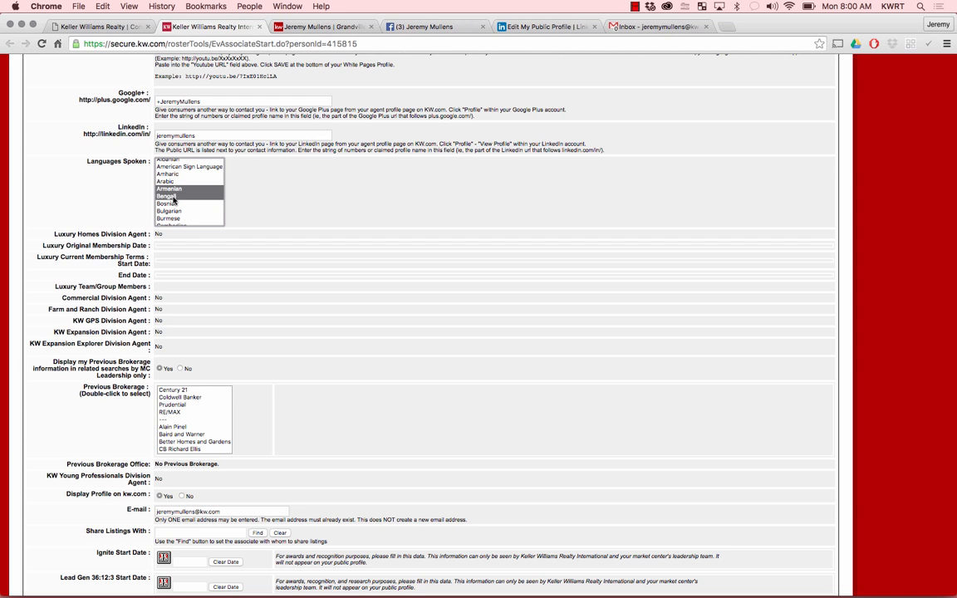
{"action": "left_click", "coordinate": [173, 184], "text": "super"}
{"action": "left_click", "coordinate": [171, 182], "text": "super"}
Step: Make English the only selected entry under Languages Spoken
{"action": "scroll", "coordinate": [171, 195], "scroll_direction": "down", "scroll_amount": 5}
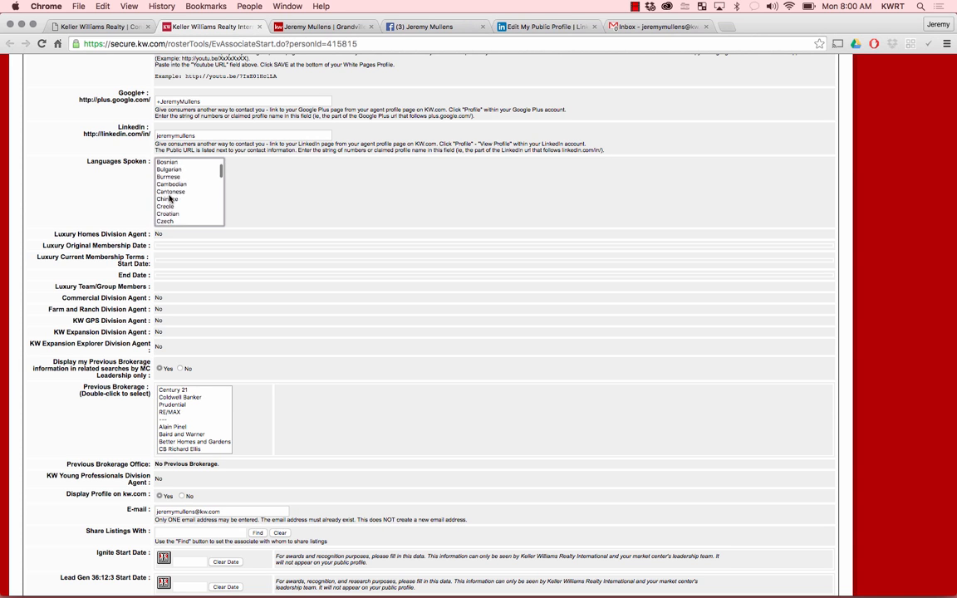
{"action": "left_click", "coordinate": [170, 190]}
{"action": "scroll", "coordinate": [167, 191], "scroll_direction": "down", "scroll_amount": 1}
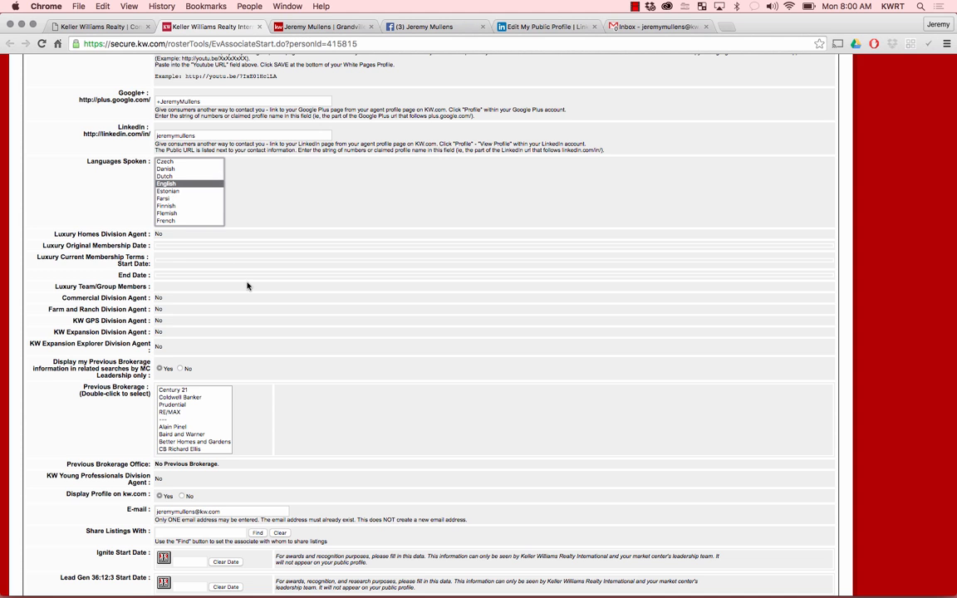
Step: Try Prudential and Coldwell Banker in the Previous Brokerage list, and leave the --- entry selected
{"action": "scroll", "coordinate": [232, 272], "scroll_direction": "down", "scroll_amount": 5}
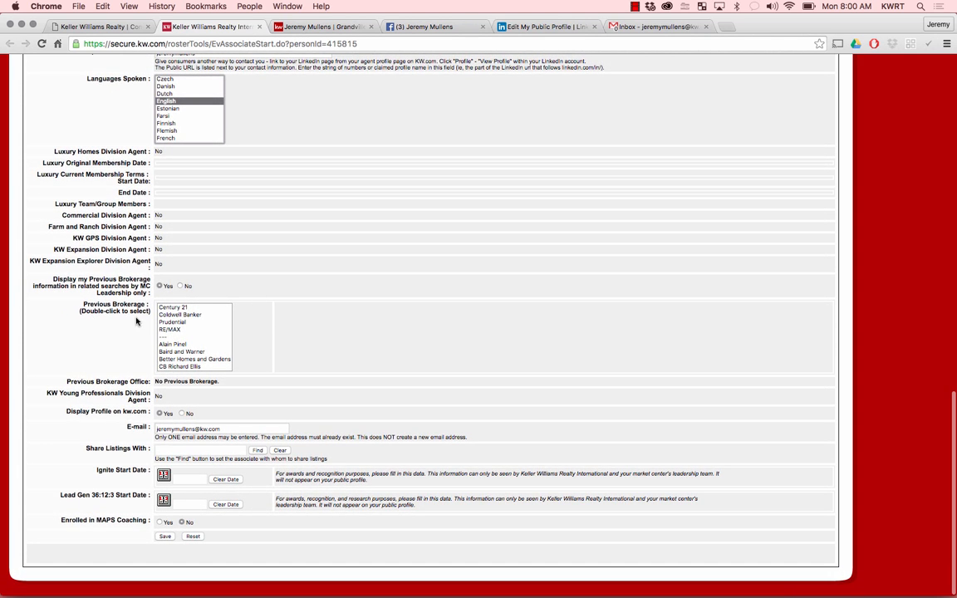
{"action": "scroll", "coordinate": [195, 336], "scroll_direction": "down", "scroll_amount": 2}
{"action": "scroll", "coordinate": [200, 343], "scroll_direction": "up", "scroll_amount": 1}
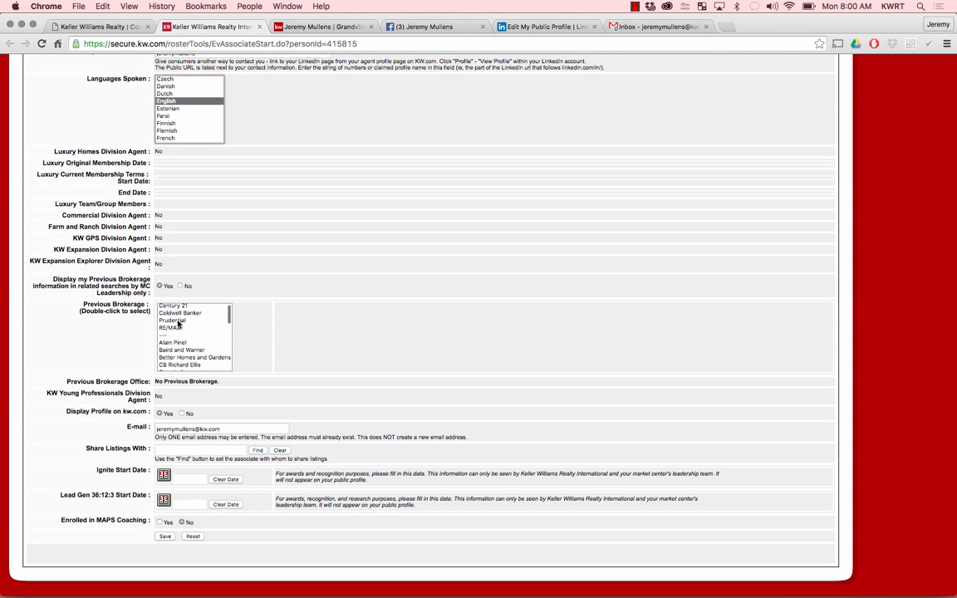
{"action": "left_click", "coordinate": [178, 321]}
{"action": "left_click", "coordinate": [177, 351]}
{"action": "left_click", "coordinate": [175, 322]}
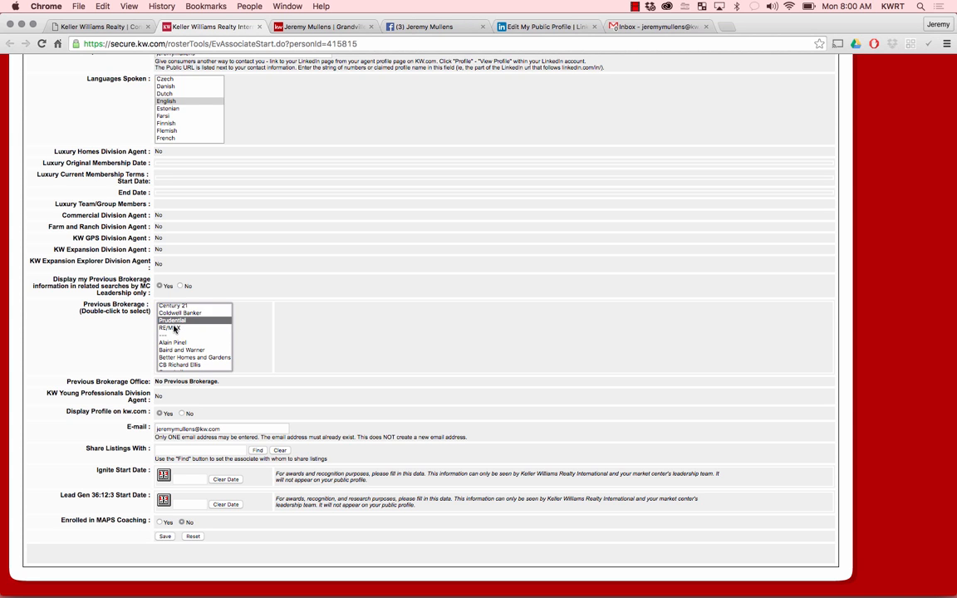
{"action": "left_click", "coordinate": [173, 328]}
{"action": "left_click", "coordinate": [172, 314]}
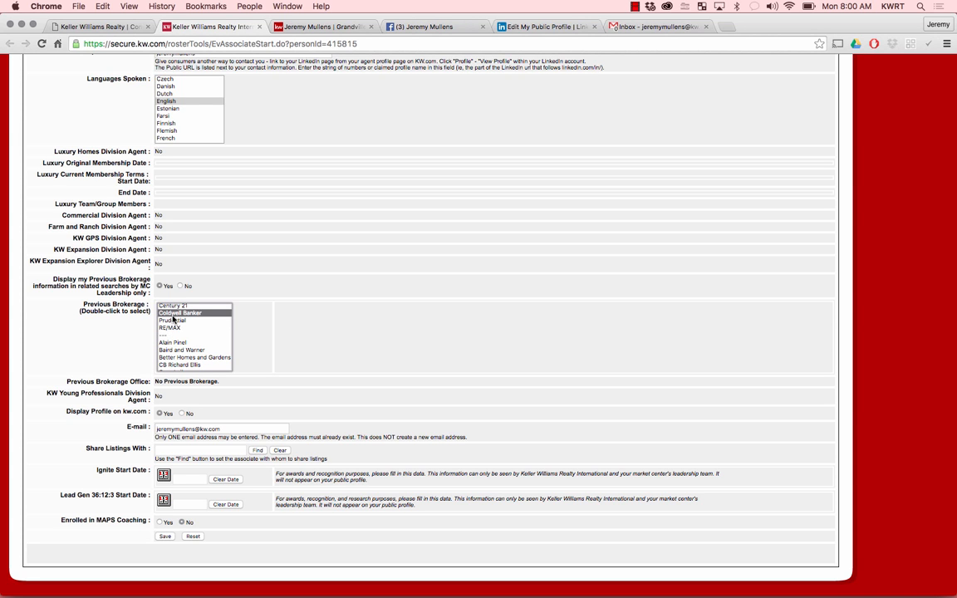
{"action": "left_click", "coordinate": [166, 334]}
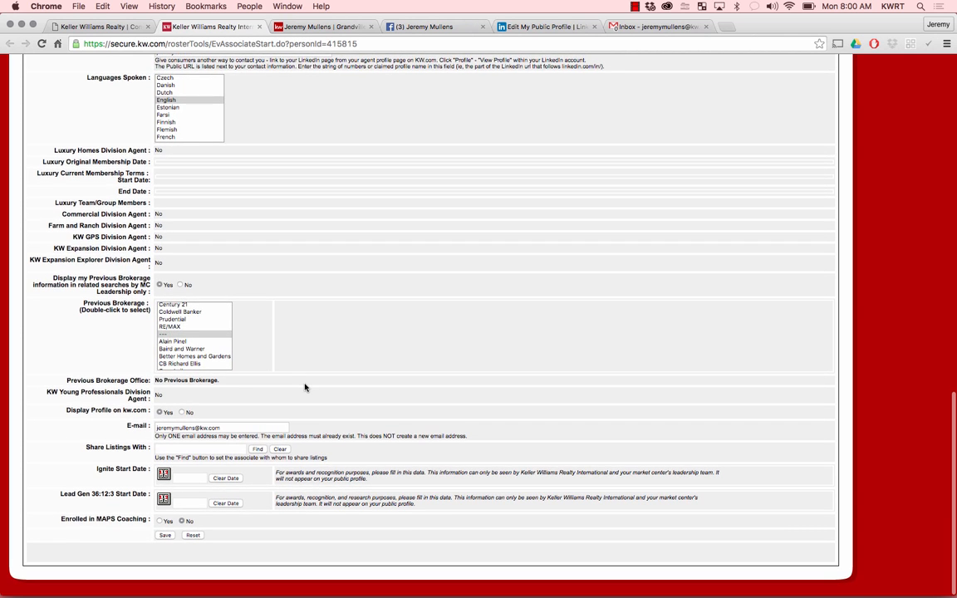
Step: Check the KW e-mail address in the E-mail field and dismiss the autofill suggestion
{"action": "left_click", "coordinate": [273, 427]}
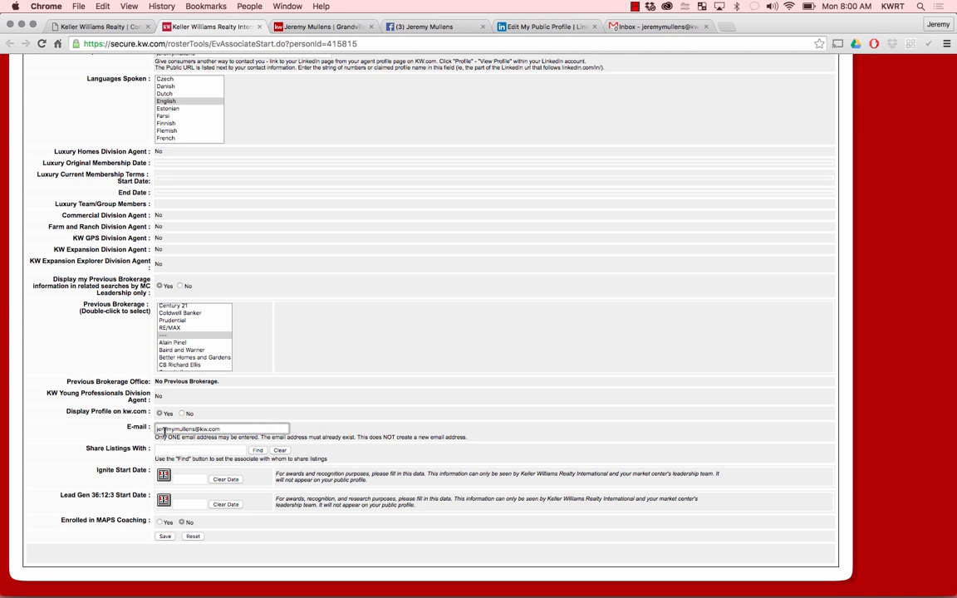
{"action": "left_click", "coordinate": [226, 429]}
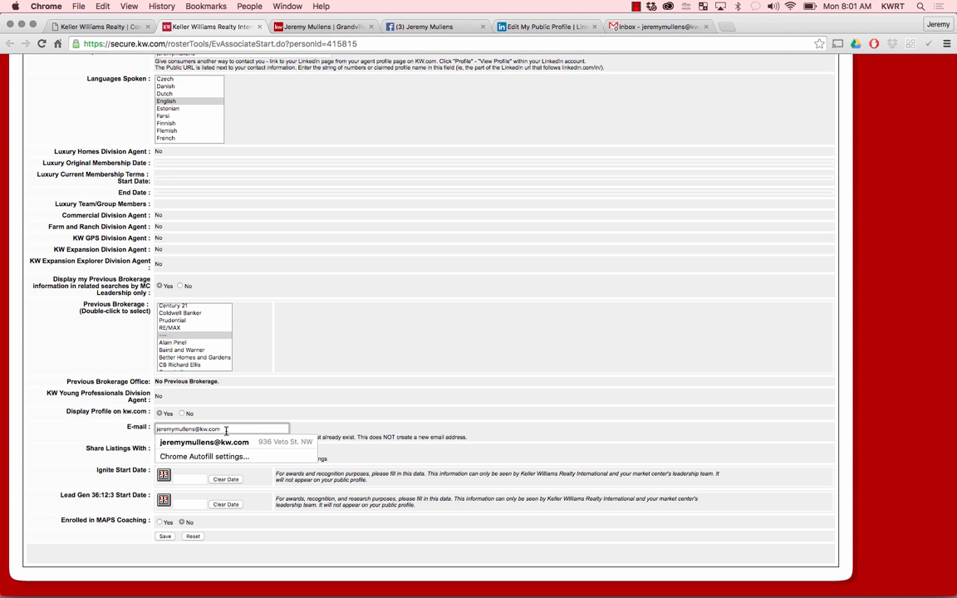
{"action": "left_click", "coordinate": [292, 383]}
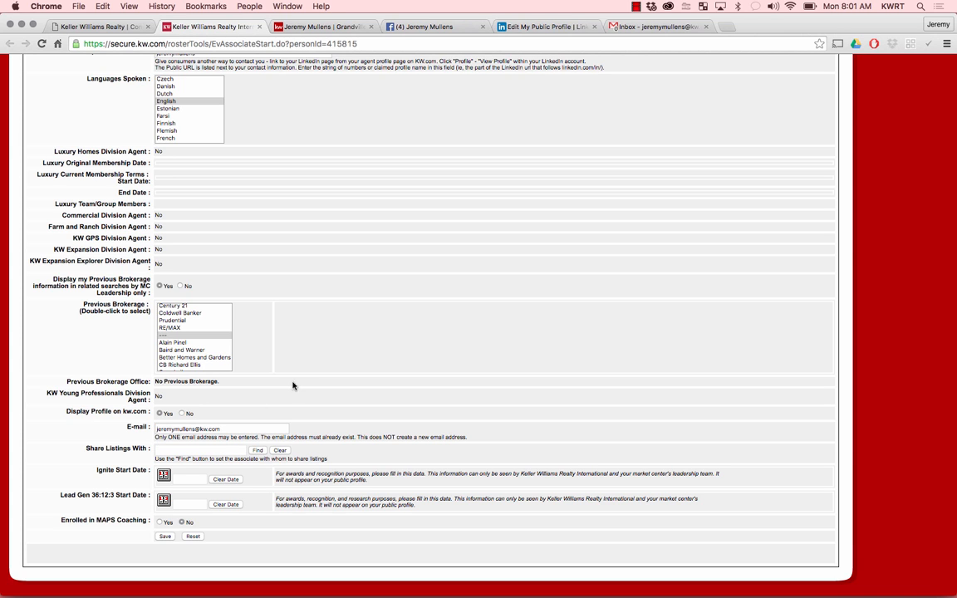
Step: Open the Ignite Start Date calendar without choosing a date, and save the White Pages profile
{"action": "left_click", "coordinate": [164, 475]}
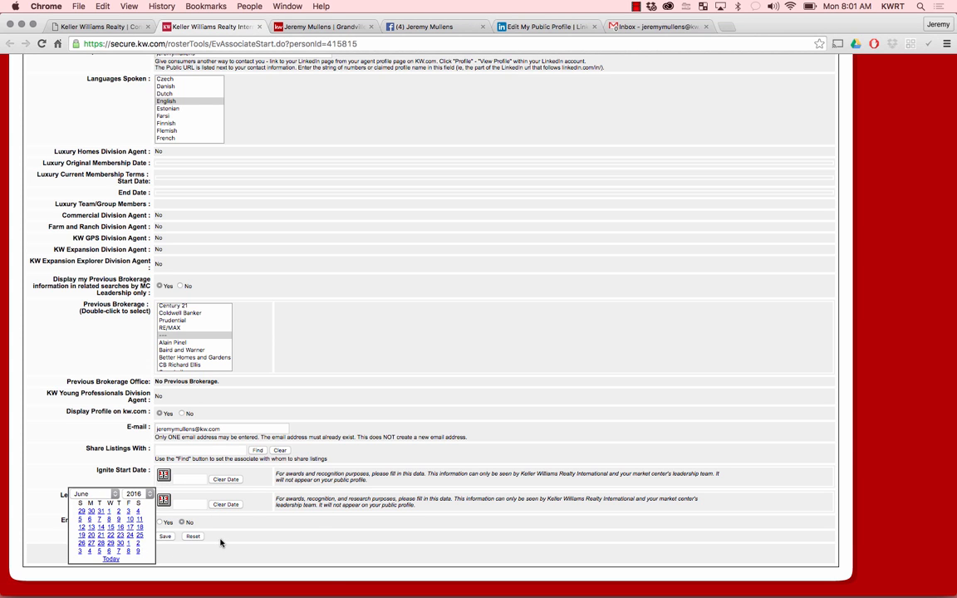
{"action": "left_click", "coordinate": [165, 536]}
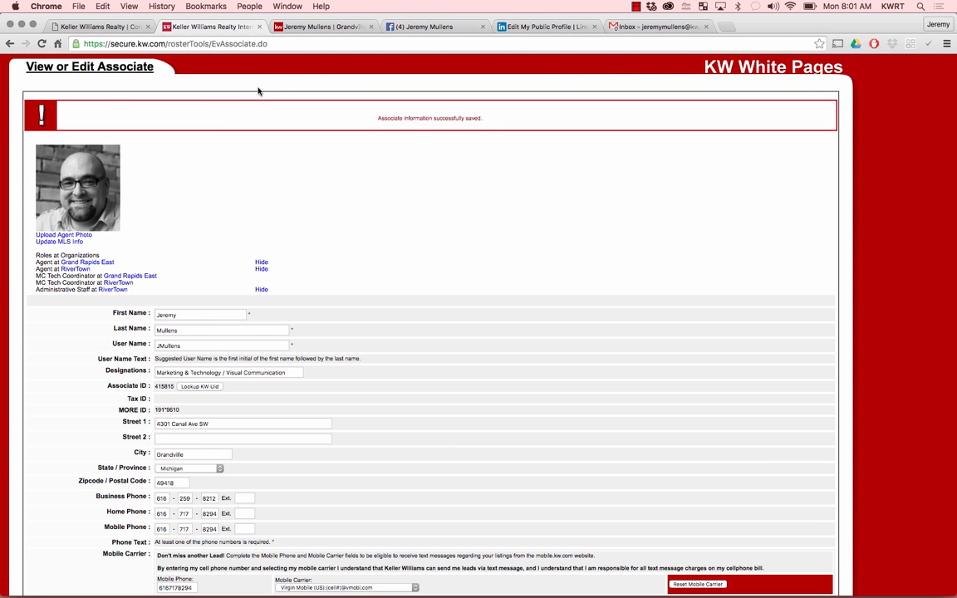
Step: Close the White Pages form and return to the Contact Information Comparison page in myKW
{"action": "left_click", "coordinate": [258, 28]}
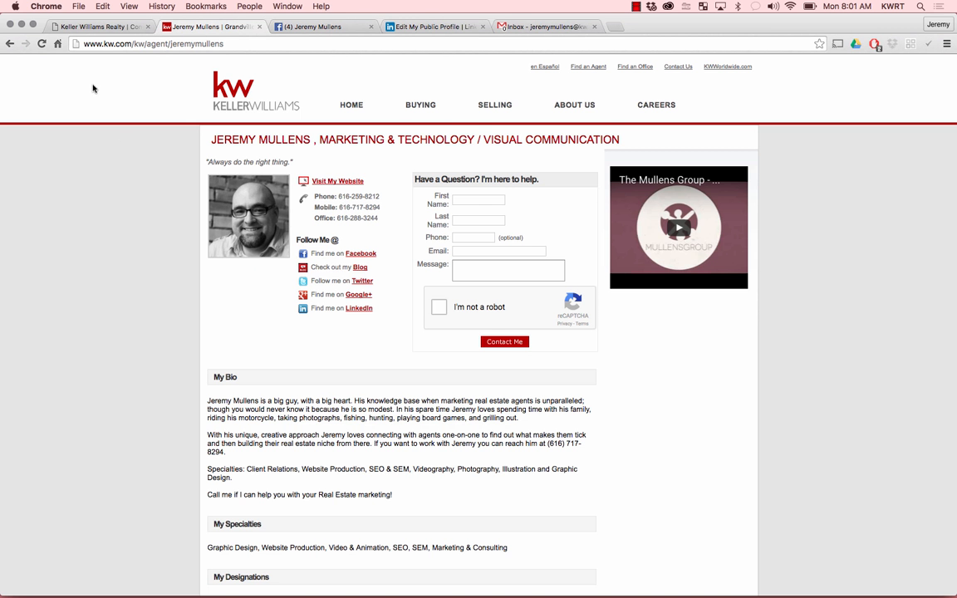
{"action": "left_click", "coordinate": [71, 28]}
{"action": "scroll", "coordinate": [133, 206], "scroll_direction": "up", "scroll_amount": 5}
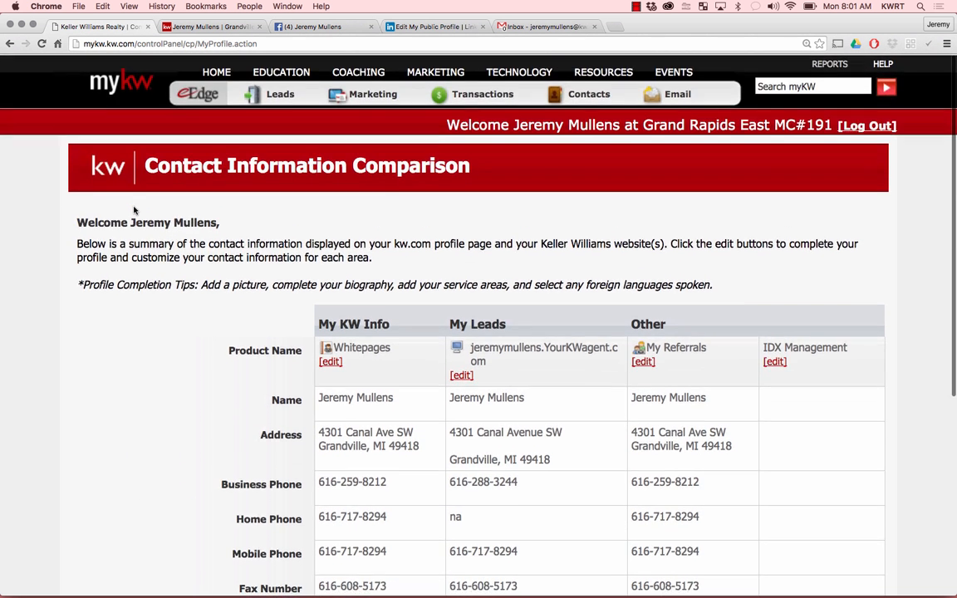
{"action": "scroll", "coordinate": [133, 206], "scroll_direction": "down", "scroll_amount": 1}
{"action": "scroll", "coordinate": [133, 206], "scroll_direction": "up", "scroll_amount": 1}
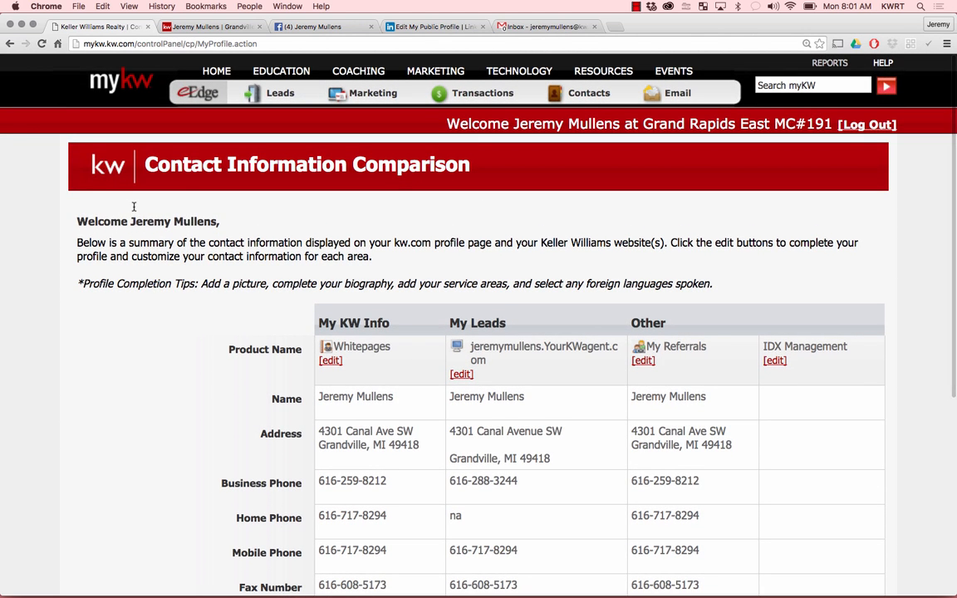
{"action": "scroll", "coordinate": [173, 251], "scroll_direction": "down", "scroll_amount": 1}
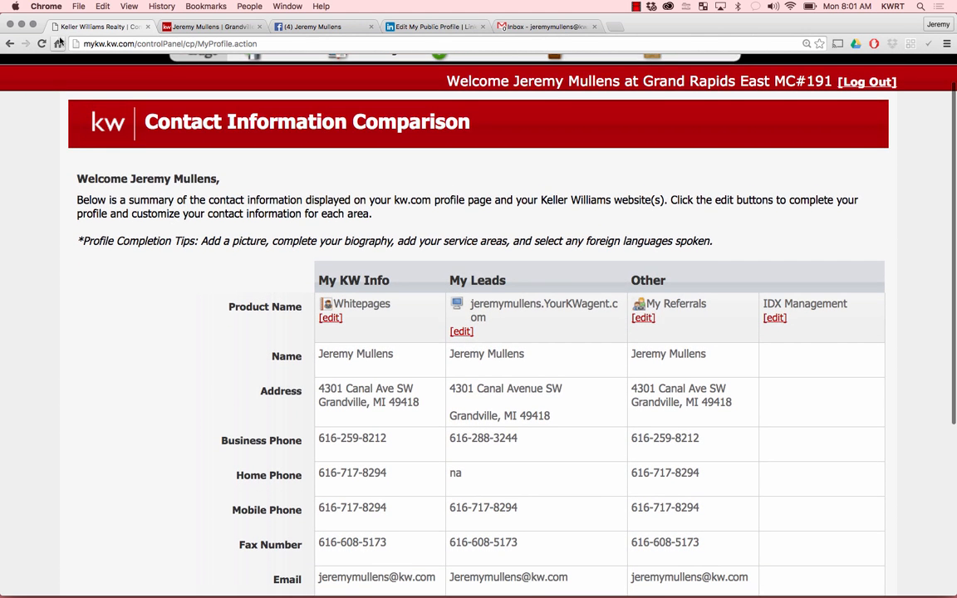
Step: Open the agent website's contact info for editing from the My Leads column and save it as filled in
{"action": "scroll", "coordinate": [220, 276], "scroll_direction": "down", "scroll_amount": 3}
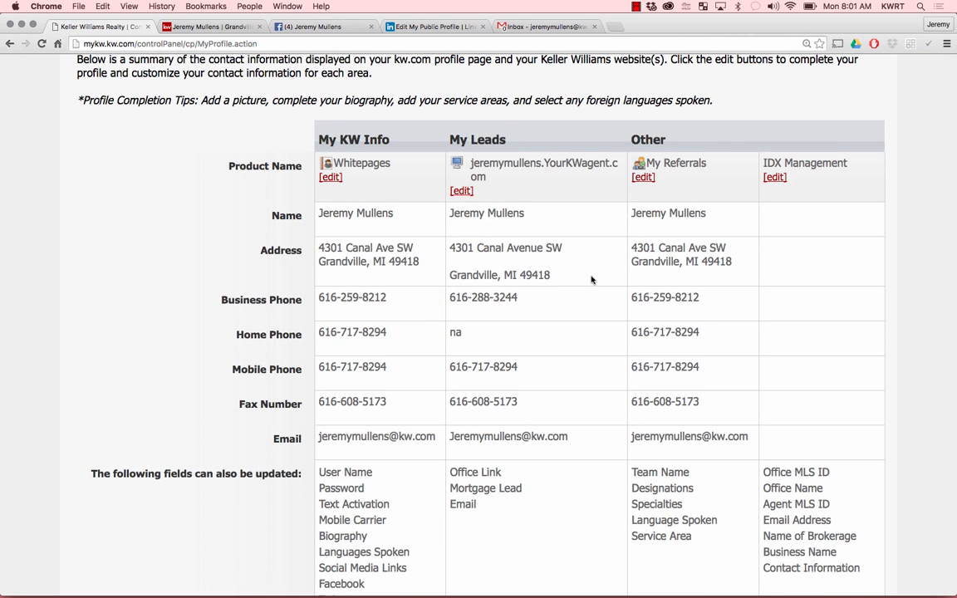
{"action": "scroll", "coordinate": [591, 279], "scroll_direction": "up", "scroll_amount": 1}
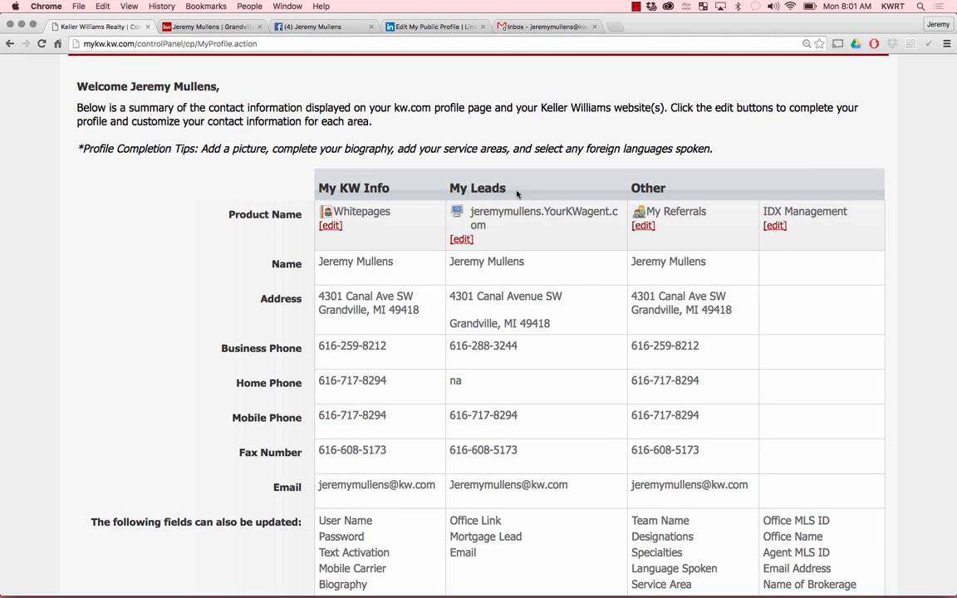
{"action": "scroll", "coordinate": [478, 169], "scroll_direction": "down", "scroll_amount": 2}
{"action": "left_click", "coordinate": [464, 160]}
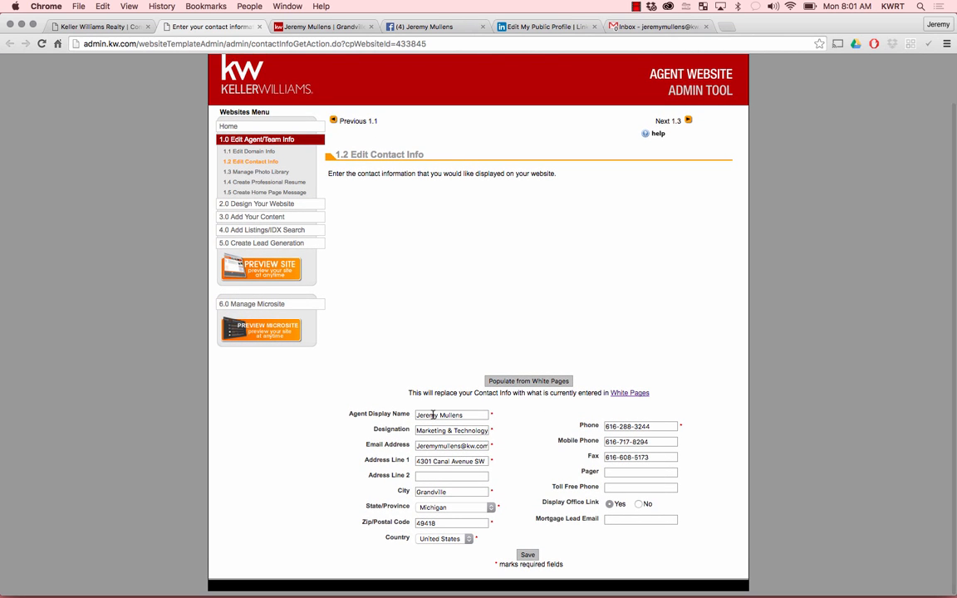
{"action": "left_click", "coordinate": [527, 554]}
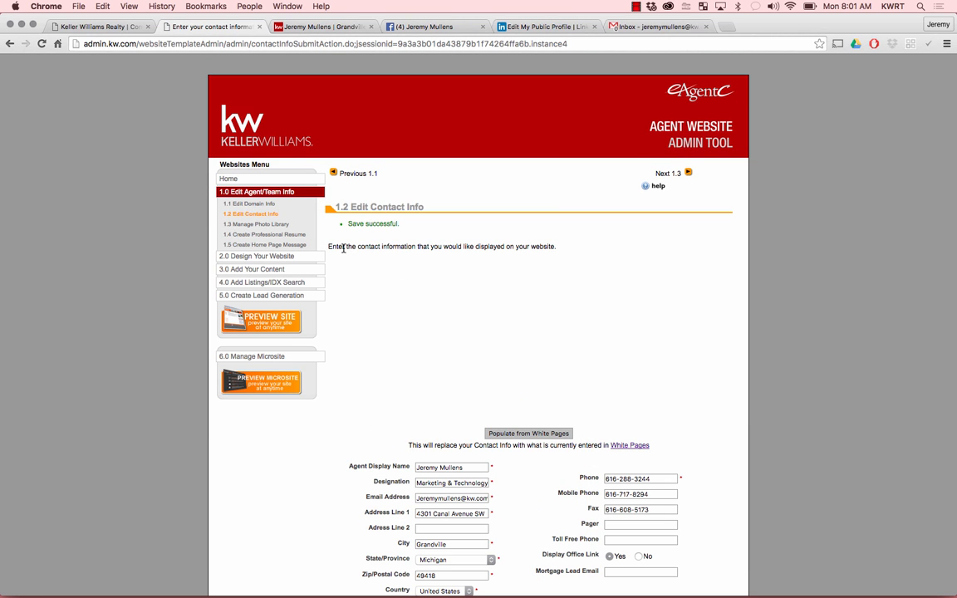
Step: Open 2.4 Edit Site Info under Design Your Website, review the site settings and save them
{"action": "left_click", "coordinate": [229, 258]}
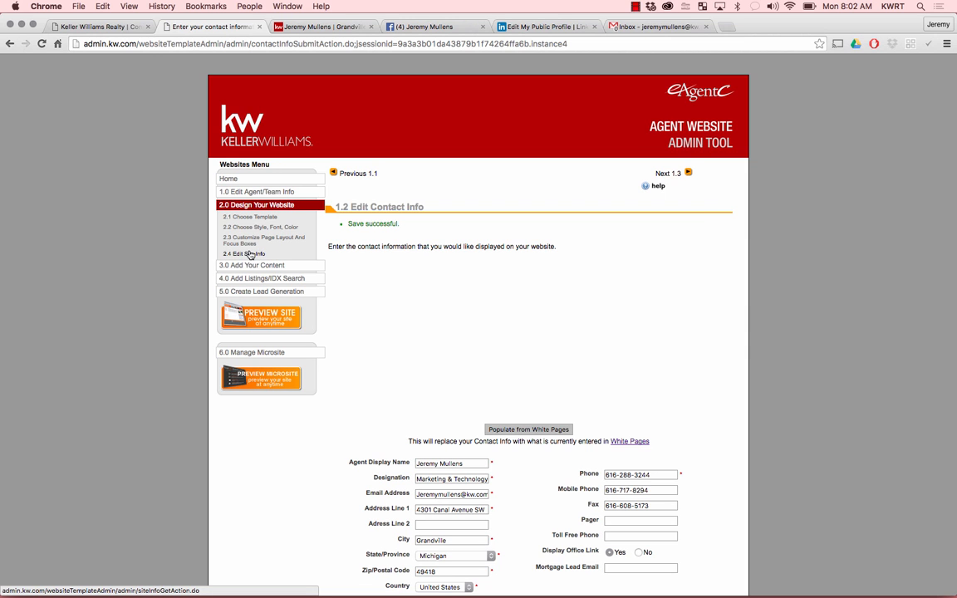
{"action": "left_click", "coordinate": [250, 258]}
{"action": "scroll", "coordinate": [438, 292], "scroll_direction": "down", "scroll_amount": 5}
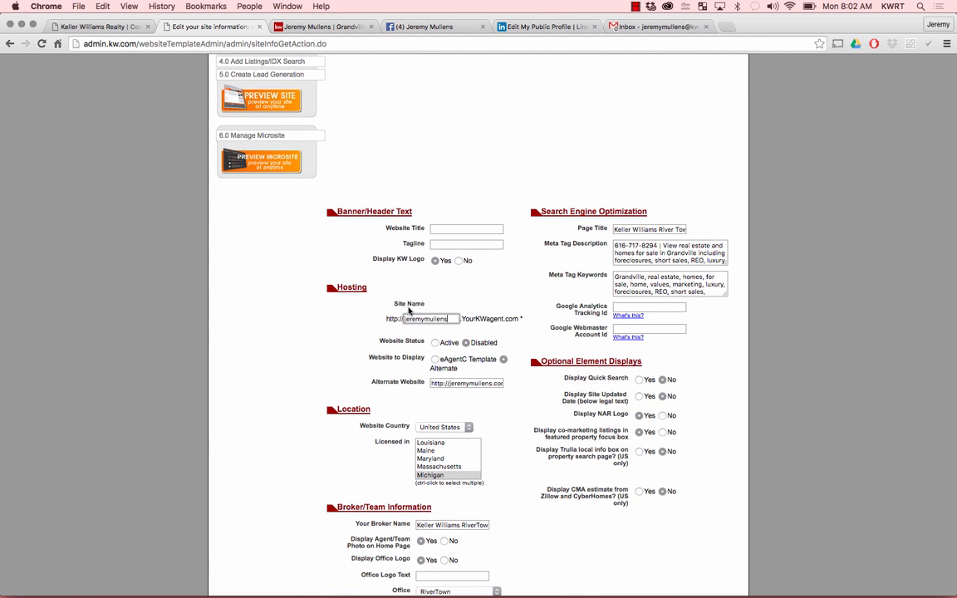
{"action": "scroll", "coordinate": [346, 352], "scroll_direction": "down", "scroll_amount": 3}
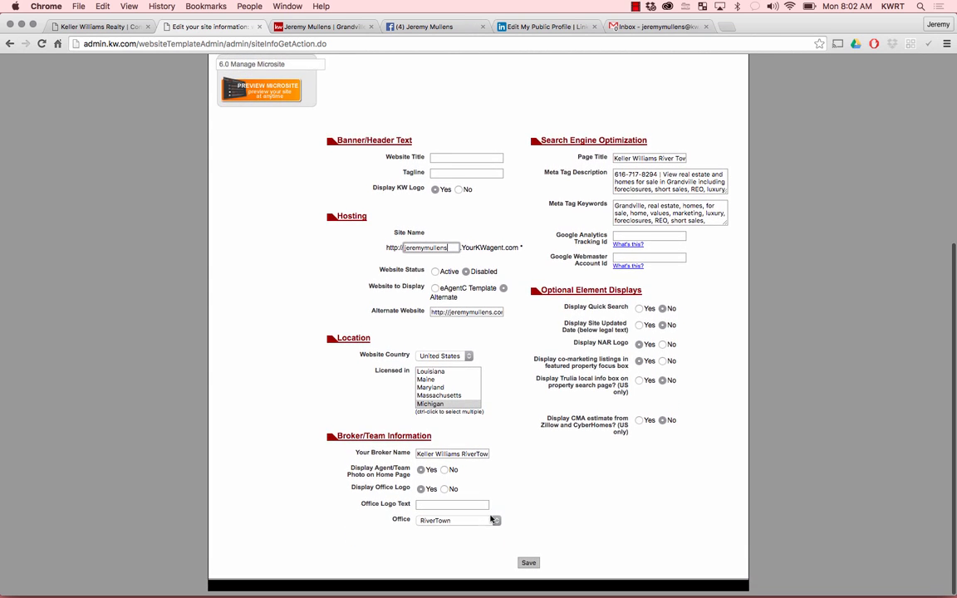
{"action": "left_click", "coordinate": [529, 563]}
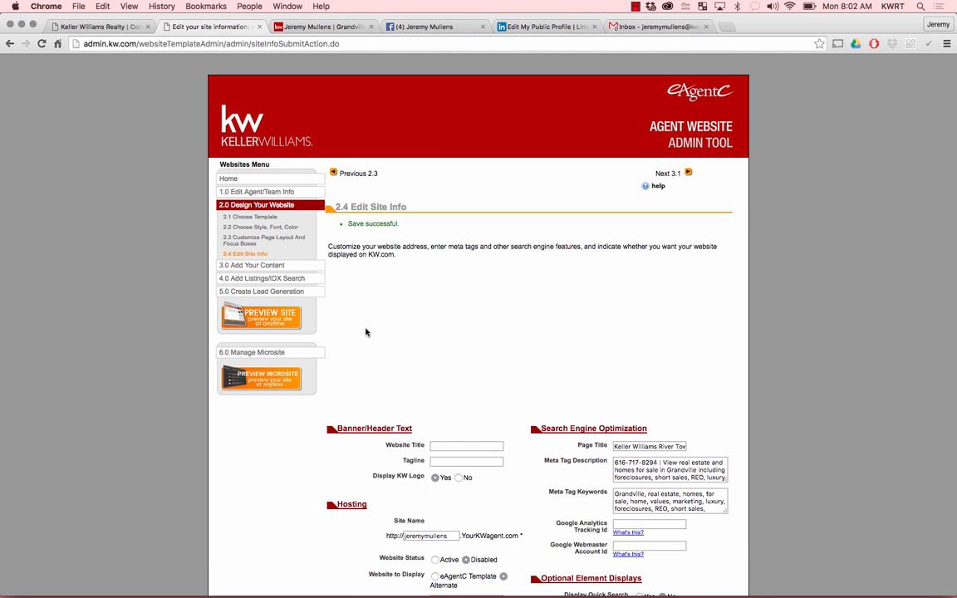
Step: Open 4.5 Mobile Property Search under Add Listings/IDX Search and choose Grand Rapids East as the website's mobile organization
{"action": "left_click", "coordinate": [304, 279]}
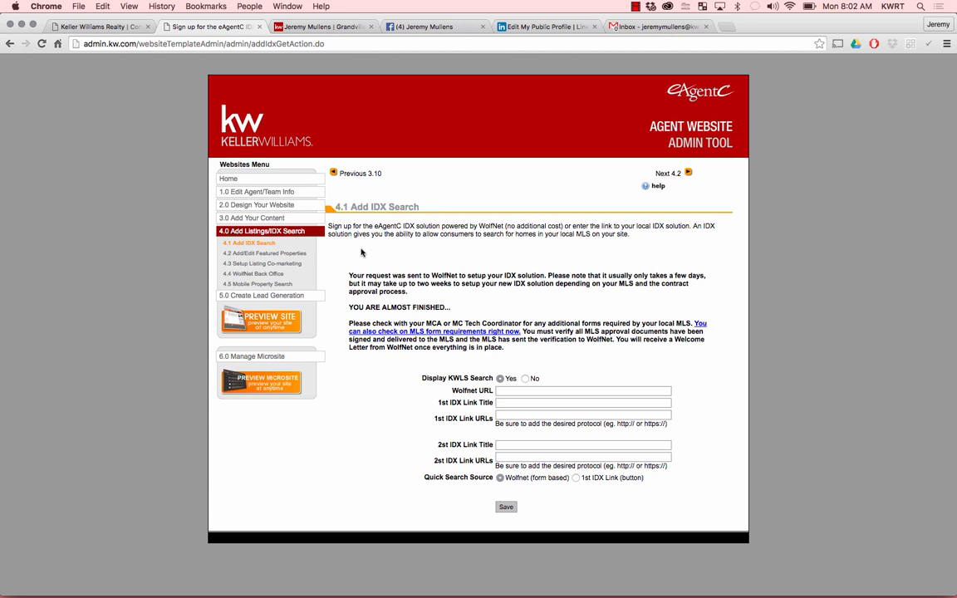
{"action": "left_click", "coordinate": [257, 284]}
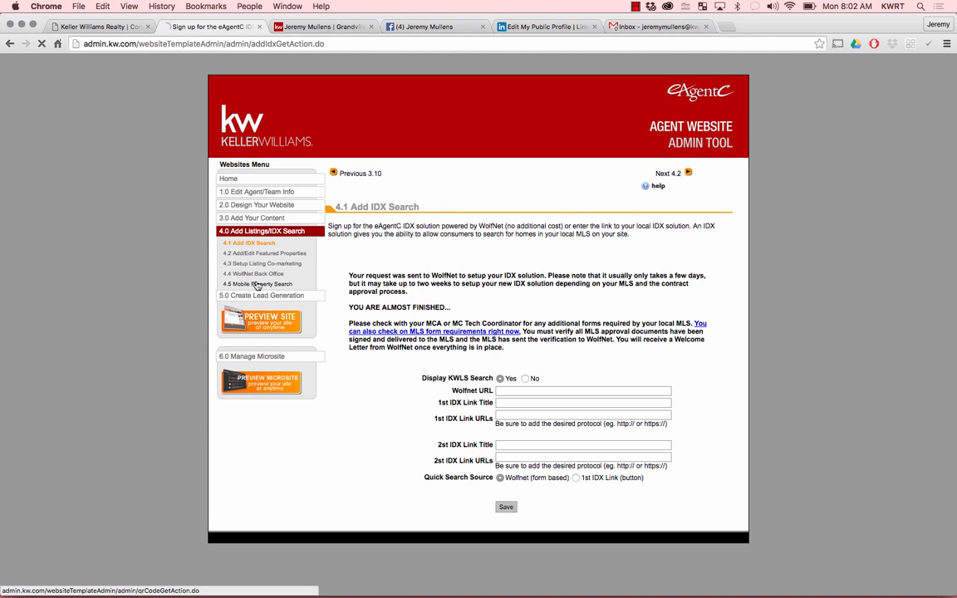
{"action": "left_click", "coordinate": [381, 242]}
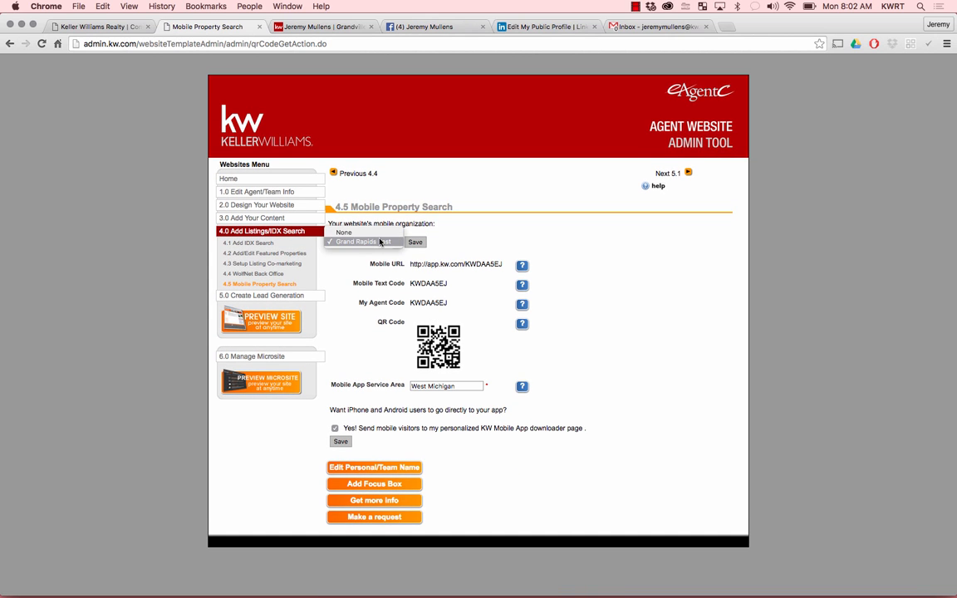
{"action": "left_click", "coordinate": [357, 242]}
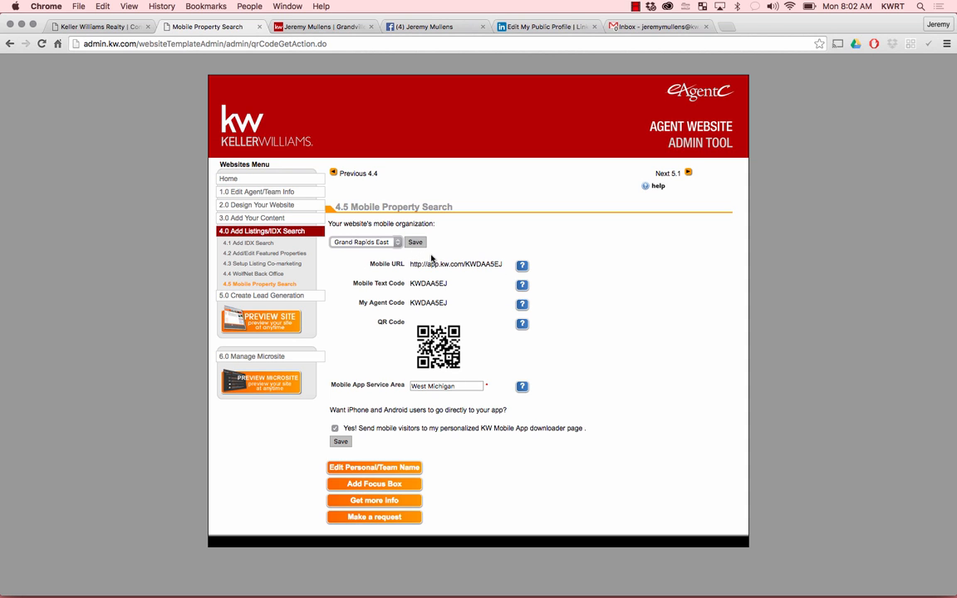
Step: Copy the agent's Mobile URL and open it in a new browser tab
{"action": "left_click_drag", "start_coordinate": [409, 264], "coordinate": [501, 265]}
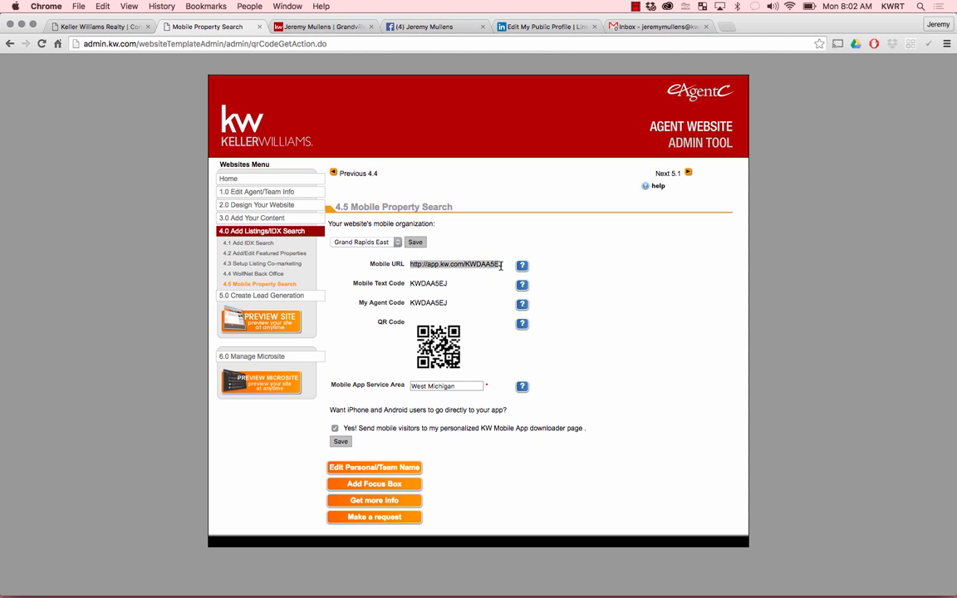
{"action": "left_click", "coordinate": [102, 6]}
{"action": "left_click", "coordinate": [112, 60]}
{"action": "left_click", "coordinate": [727, 27]}
{"action": "left_click", "coordinate": [105, 6]}
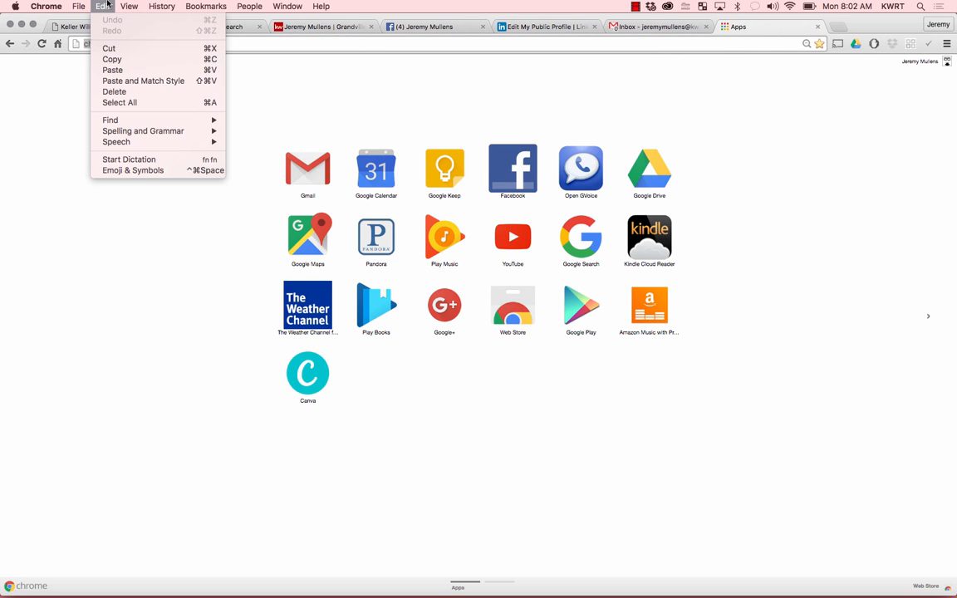
{"action": "left_click", "coordinate": [124, 71]}
{"action": "key", "text": "Return"}
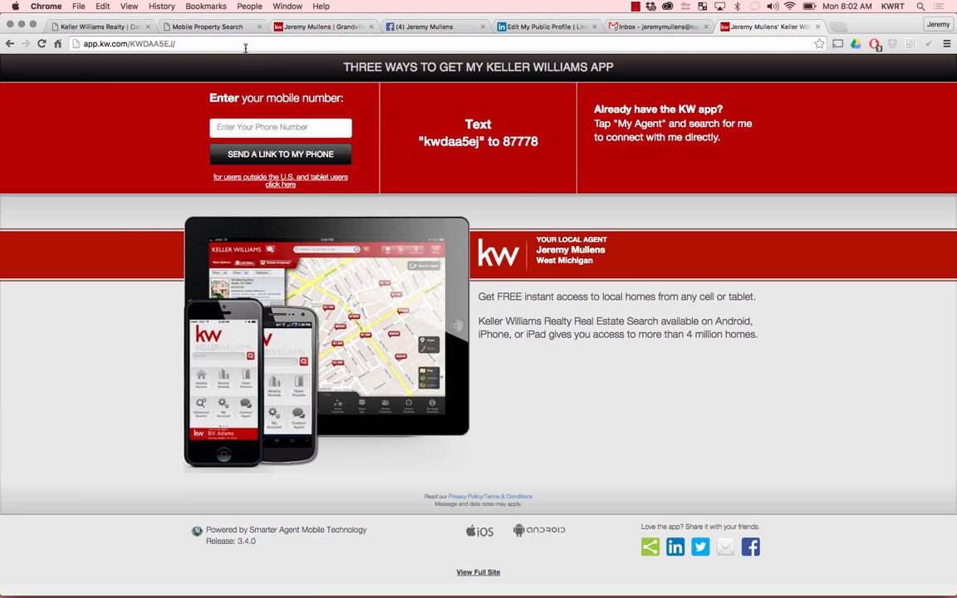
Step: Return to Mobile Property Search and check the Mobile App Service Area and the option sending mobile visitors to the app downloader page
{"action": "left_click", "coordinate": [222, 27]}
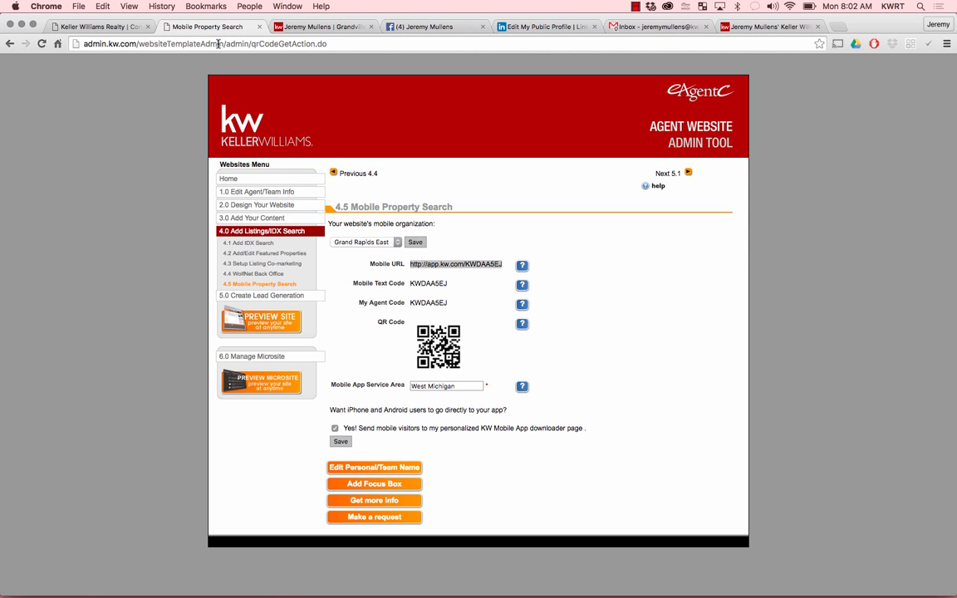
{"action": "left_click", "coordinate": [128, 280]}
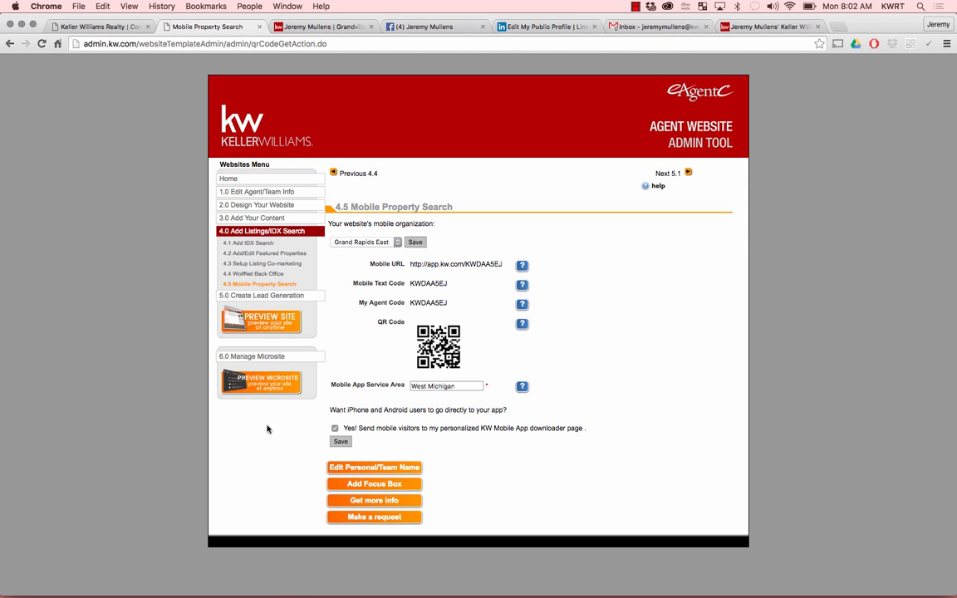
{"action": "left_click", "coordinate": [444, 386]}
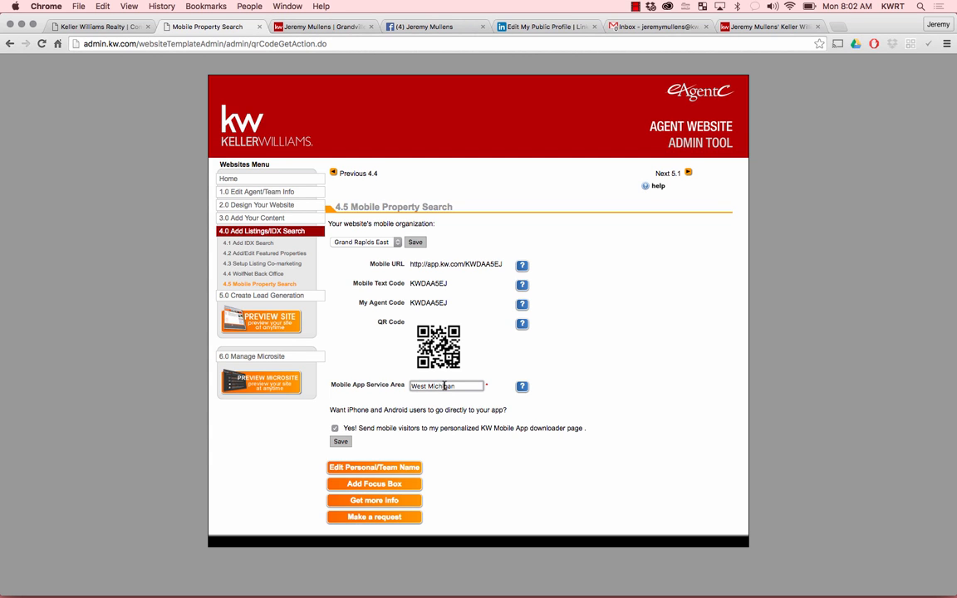
{"action": "left_click", "coordinate": [335, 428]}
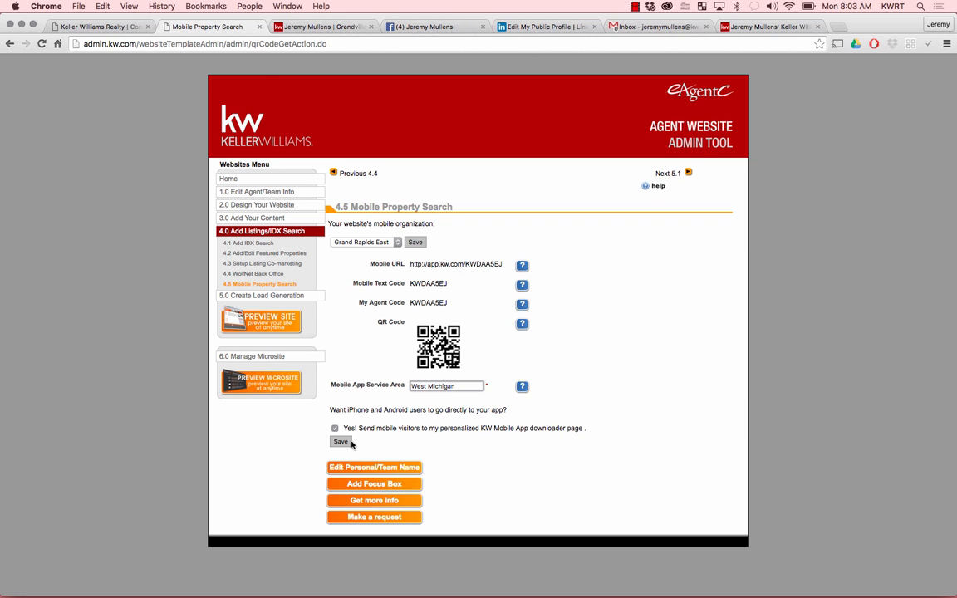
Step: Close the website admin page and open the My Referrals information for editing from the Contact Information Comparison page
{"action": "left_click", "coordinate": [260, 28]}
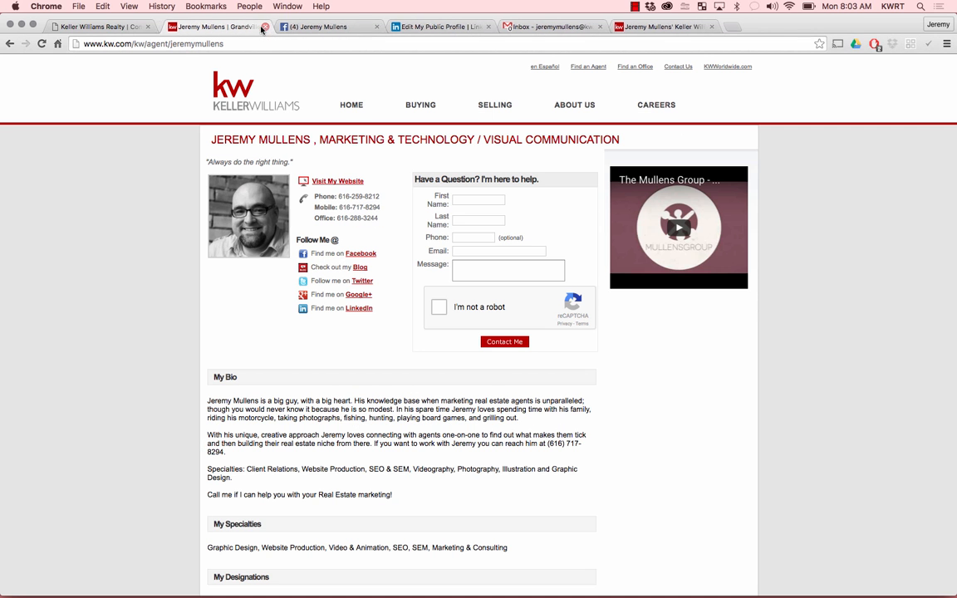
{"action": "left_click", "coordinate": [98, 26]}
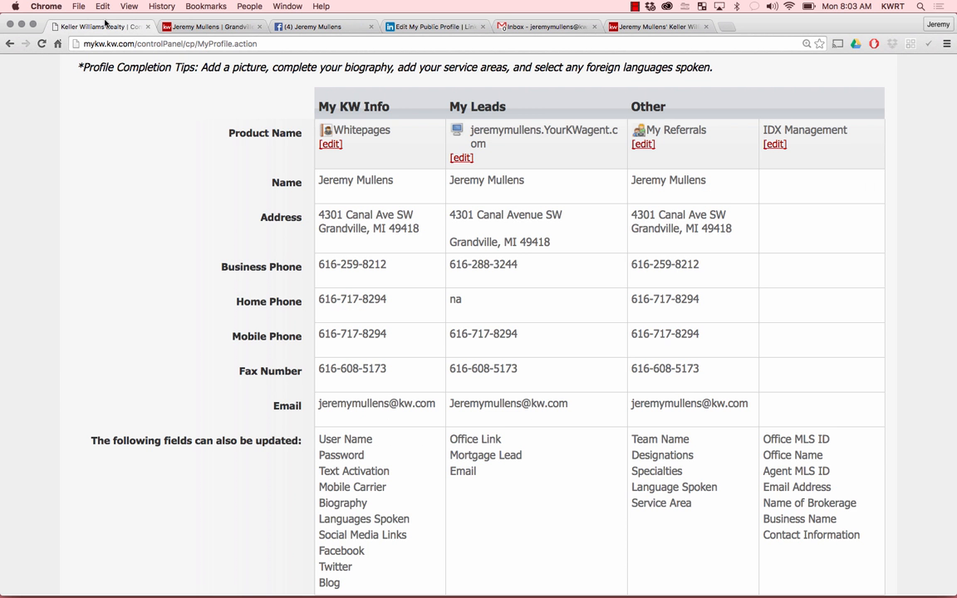
{"action": "scroll", "coordinate": [115, 149], "scroll_direction": "up", "scroll_amount": 5}
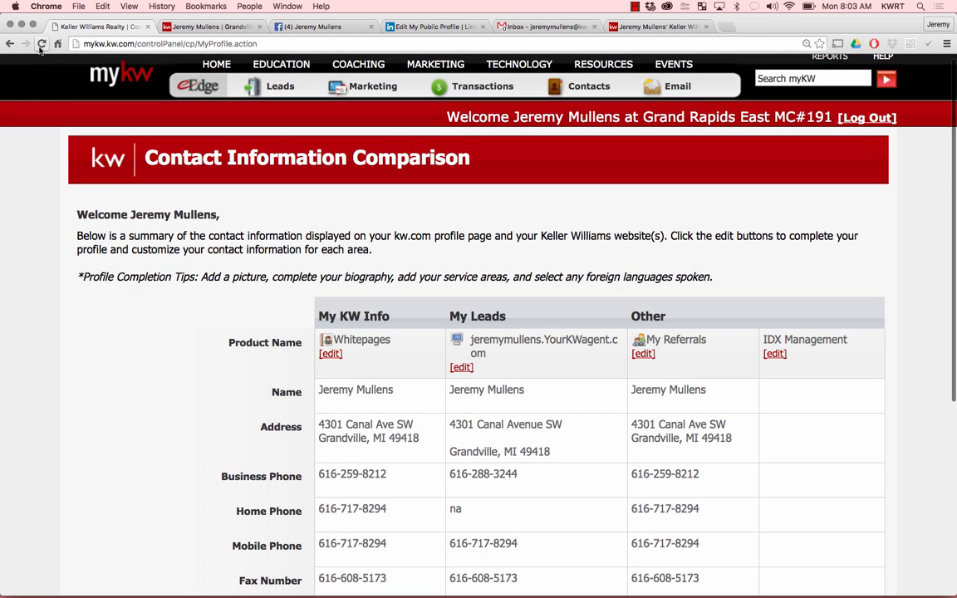
{"action": "scroll", "coordinate": [210, 302], "scroll_direction": "down", "scroll_amount": 1}
{"action": "scroll", "coordinate": [328, 405], "scroll_direction": "down", "scroll_amount": 2}
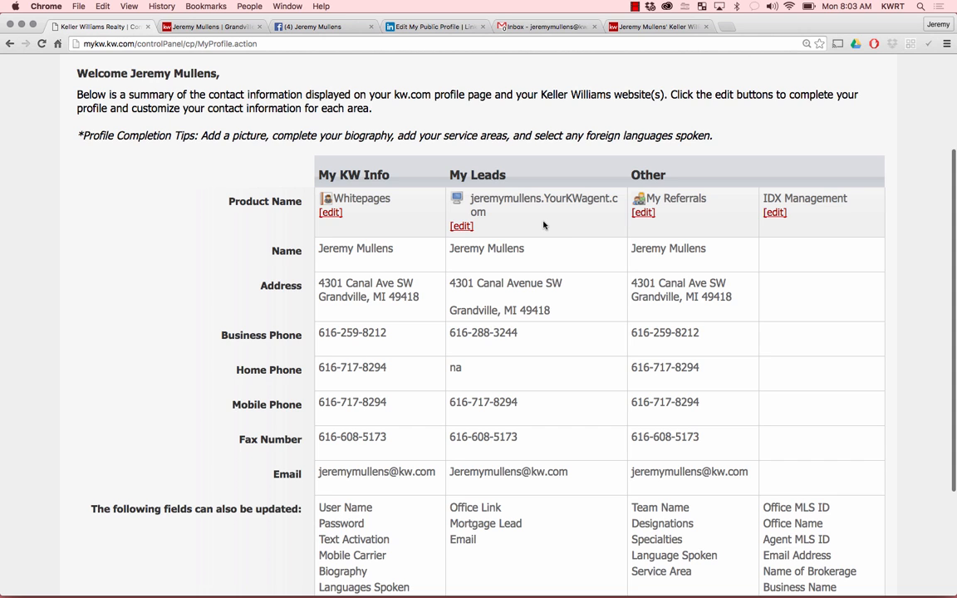
{"action": "scroll", "coordinate": [548, 224], "scroll_direction": "down", "scroll_amount": 1}
{"action": "scroll", "coordinate": [543, 224], "scroll_direction": "down", "scroll_amount": 1}
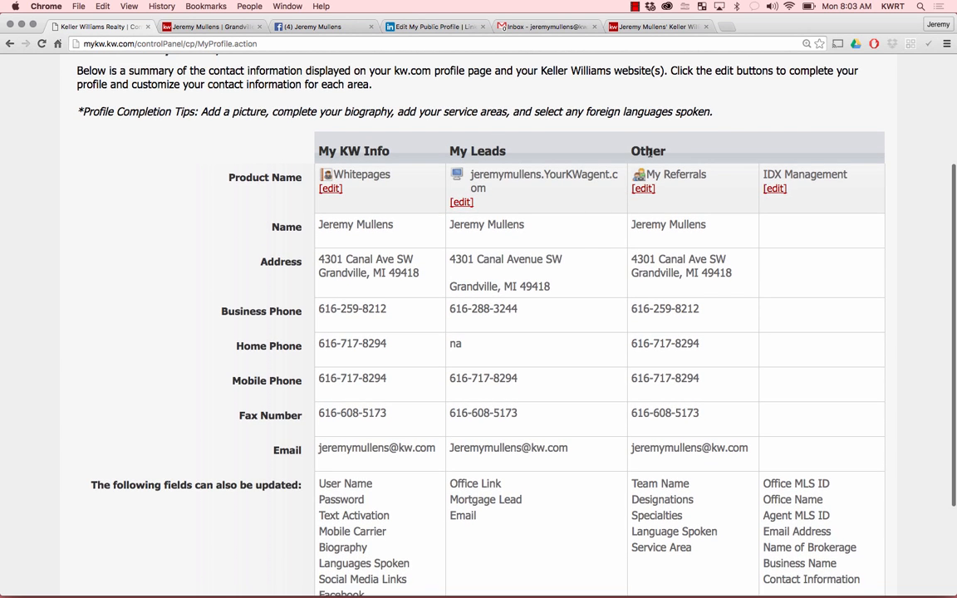
{"action": "left_click", "coordinate": [647, 190]}
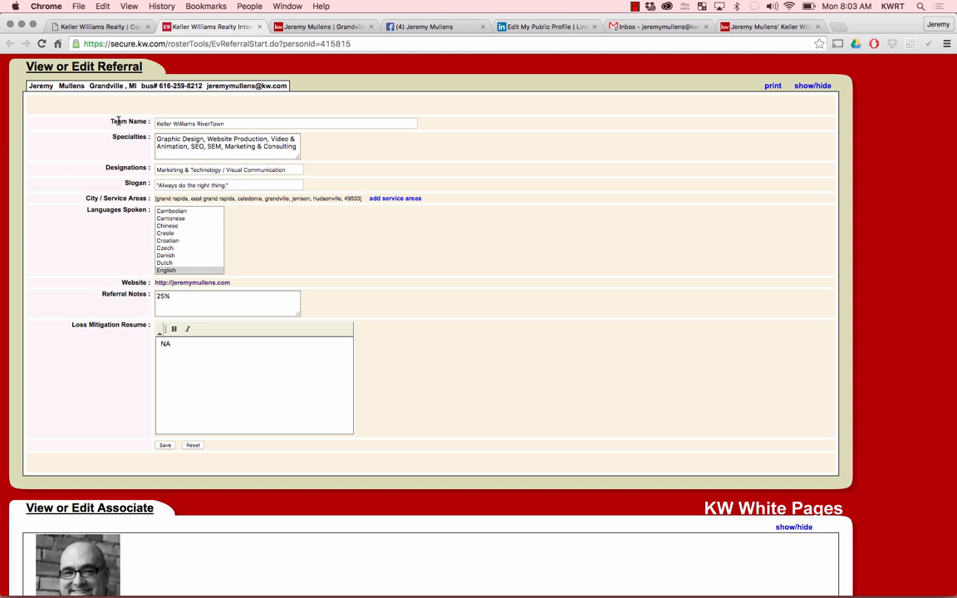
Step: Enlarge the Specialties box and review the Team Name, Designations and Slogan fields of the referral form
{"action": "left_click", "coordinate": [235, 122]}
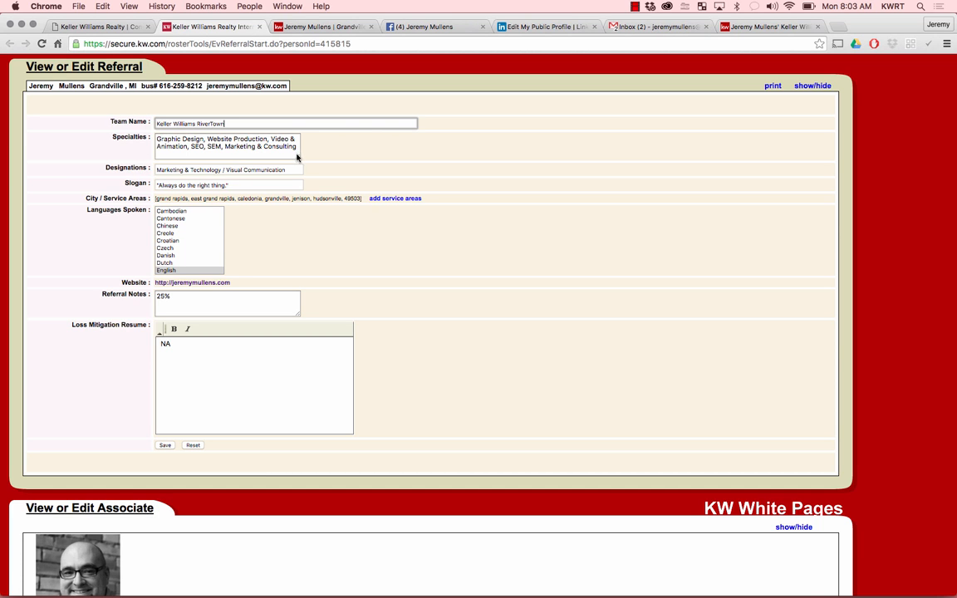
{"action": "left_click_drag", "start_coordinate": [297, 157], "coordinate": [383, 230]}
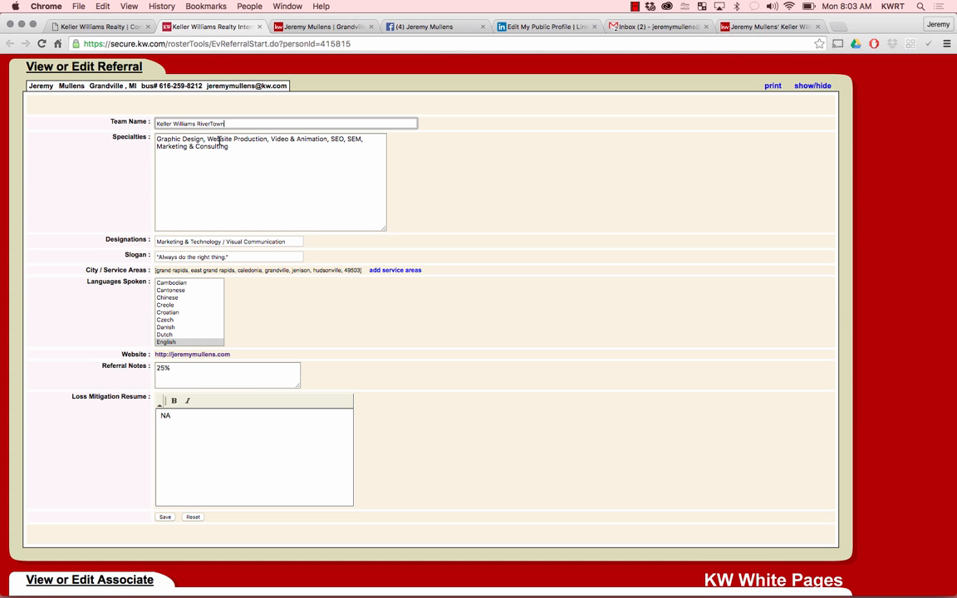
{"action": "scroll", "coordinate": [179, 214], "scroll_direction": "down", "scroll_amount": 1}
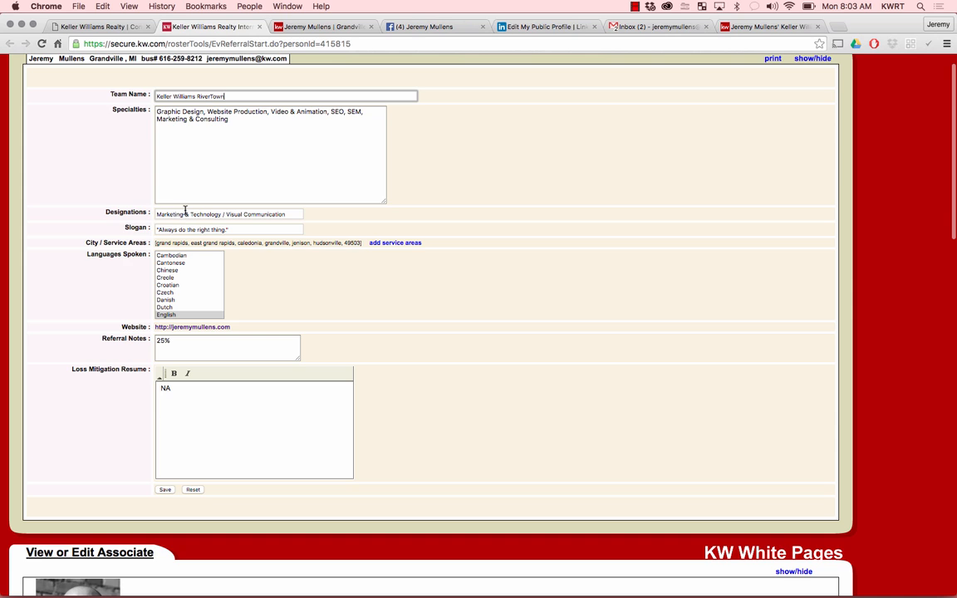
{"action": "left_click", "coordinate": [184, 212]}
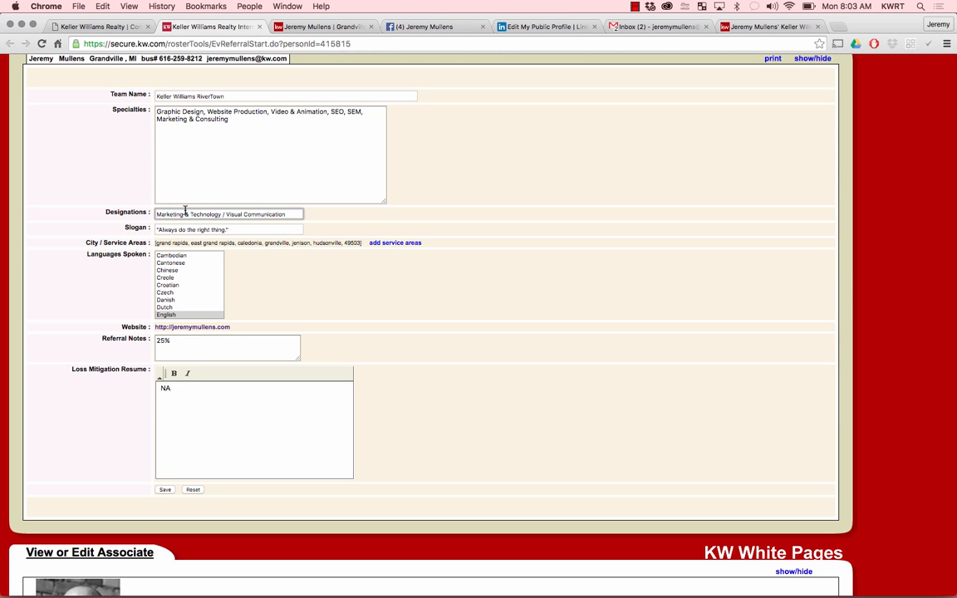
{"action": "left_click", "coordinate": [241, 230]}
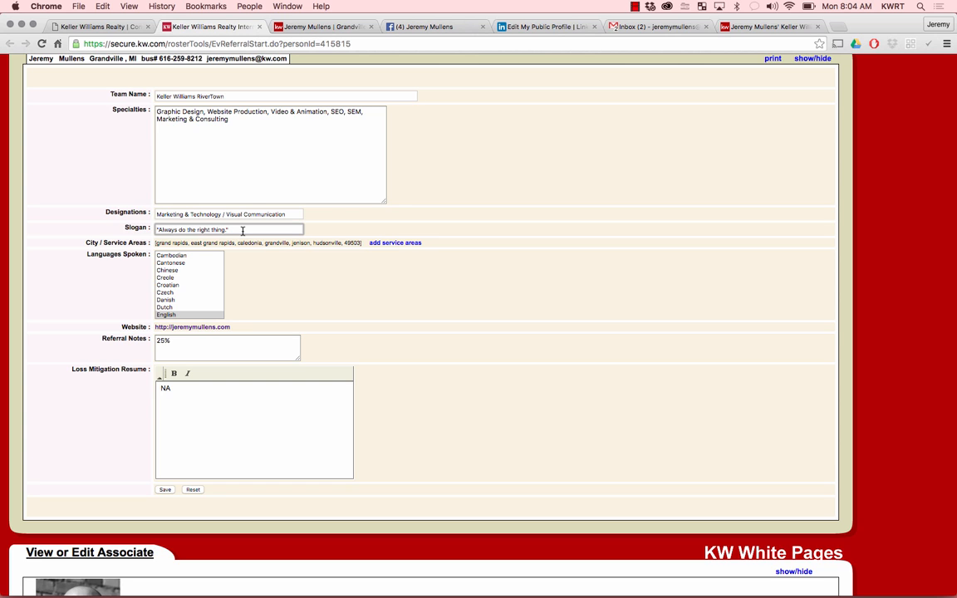
Step: Select English under Languages Spoken, check Referral Notes and Loss Mitigation Resume, and save the referral form
{"action": "scroll", "coordinate": [182, 273], "scroll_direction": "down", "scroll_amount": 2}
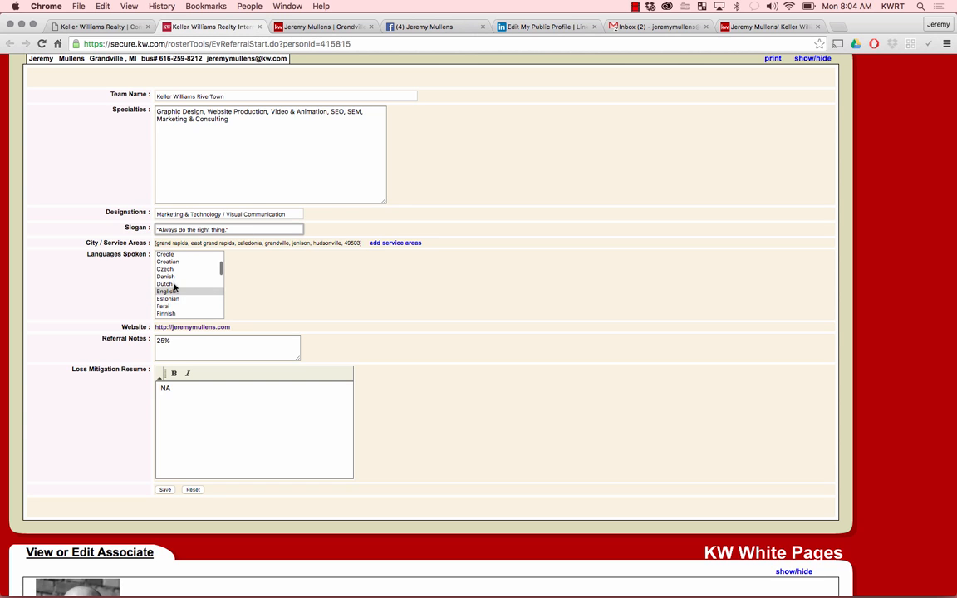
{"action": "left_click", "coordinate": [170, 291]}
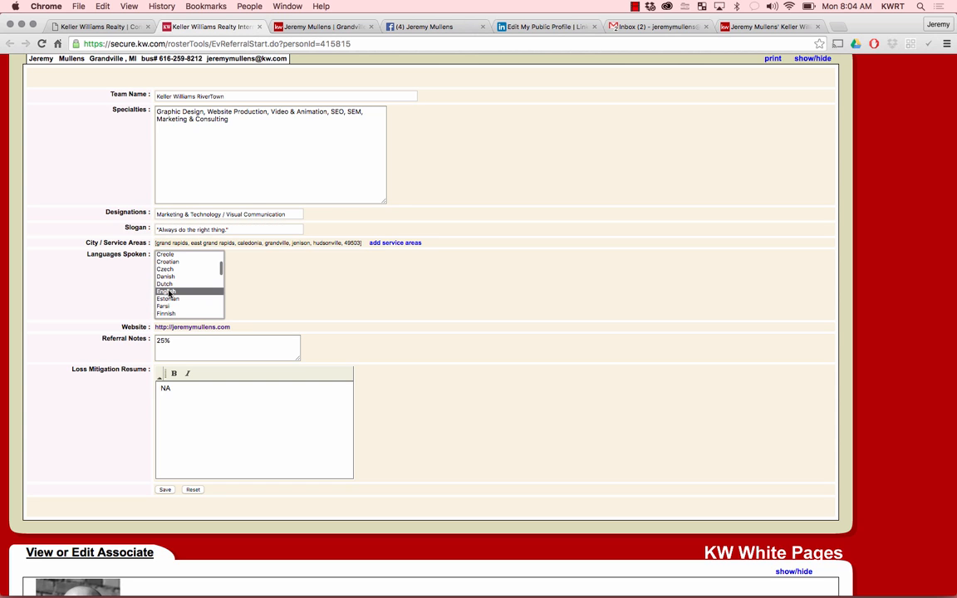
{"action": "left_click", "coordinate": [170, 341]}
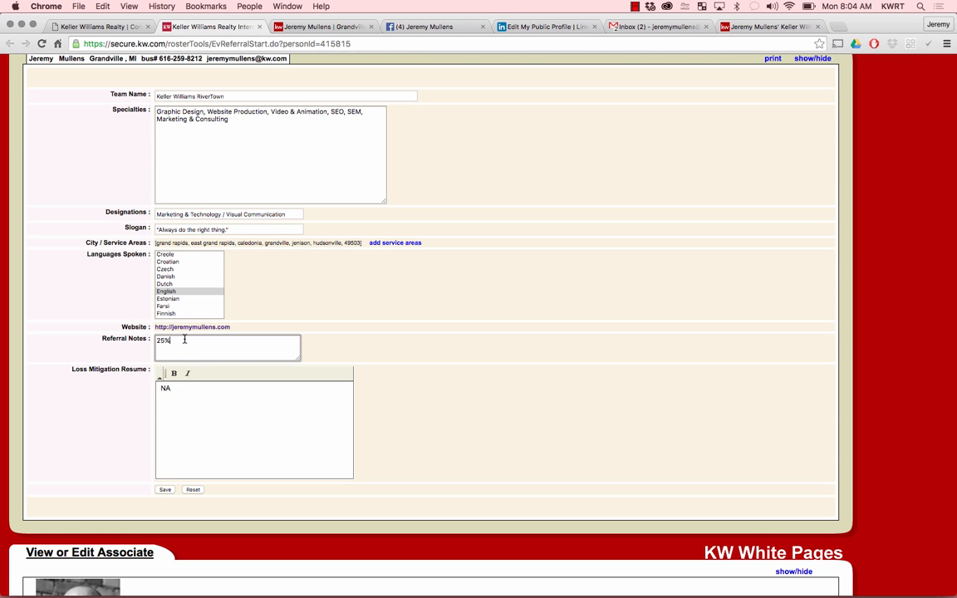
{"action": "left_click", "coordinate": [198, 399]}
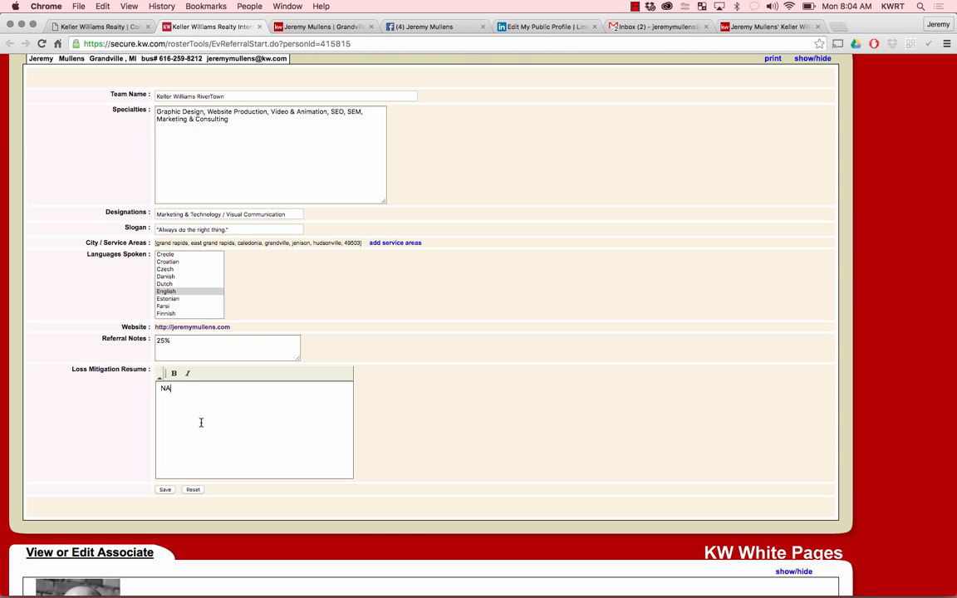
{"action": "scroll", "coordinate": [202, 421], "scroll_direction": "down", "scroll_amount": 1}
{"action": "left_click", "coordinate": [165, 489]}
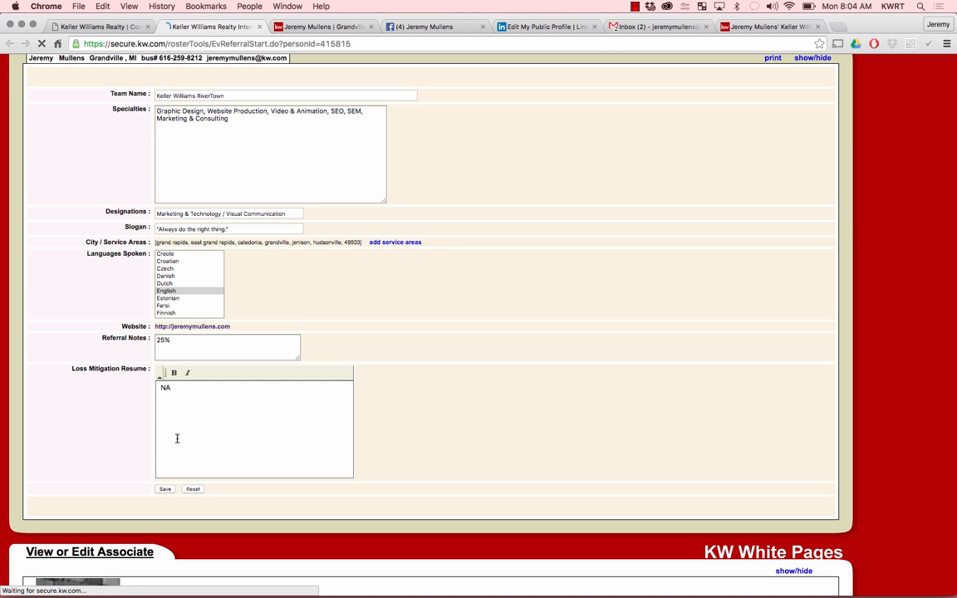
Step: Open the service areas editor from the referral form, compare it with My Service Areas on the public agent page, and close the editor
{"action": "left_click", "coordinate": [404, 243]}
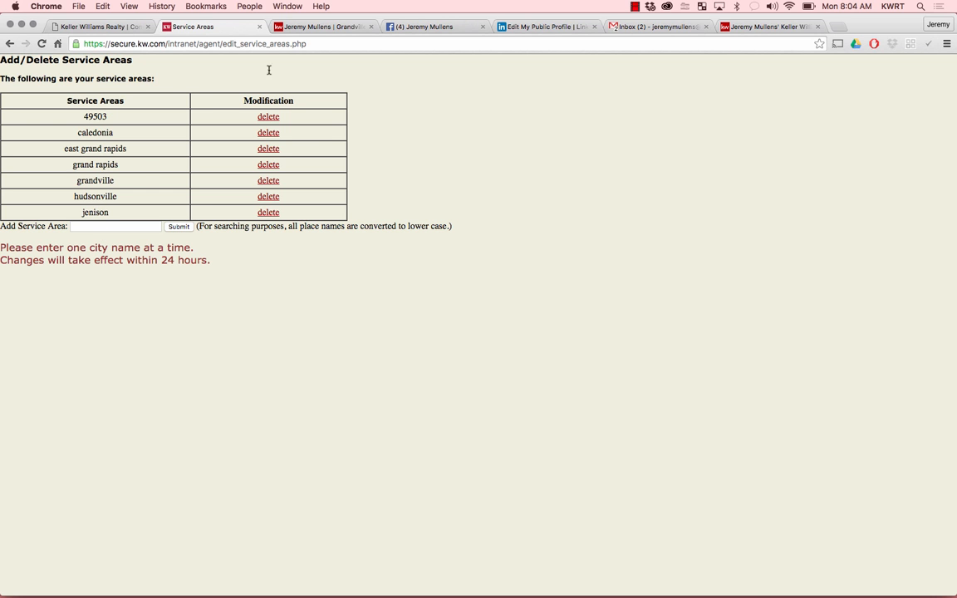
{"action": "left_click", "coordinate": [316, 26]}
{"action": "scroll", "coordinate": [443, 246], "scroll_direction": "down", "scroll_amount": 3}
{"action": "scroll", "coordinate": [443, 245], "scroll_direction": "down", "scroll_amount": 3}
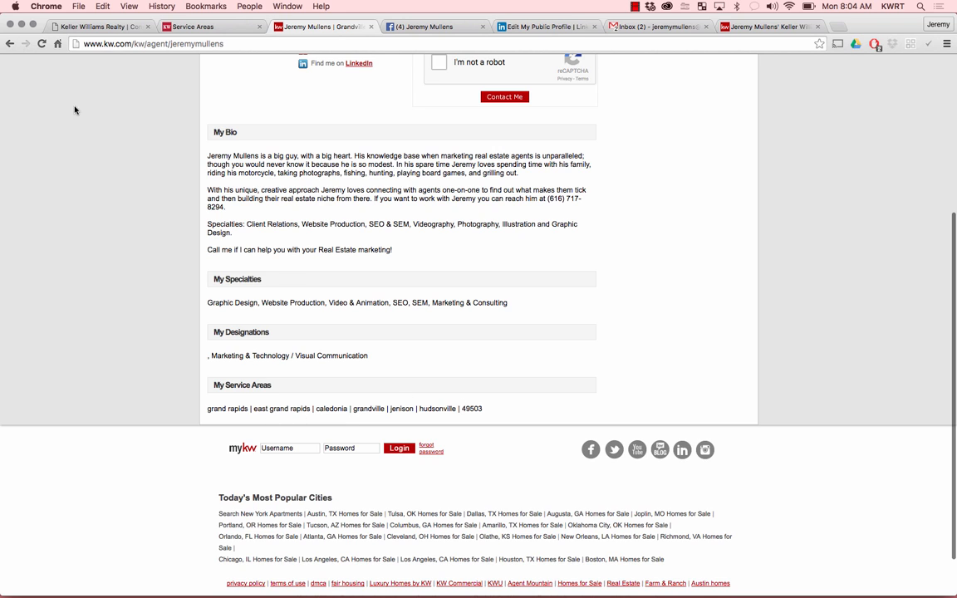
{"action": "left_click", "coordinate": [194, 26]}
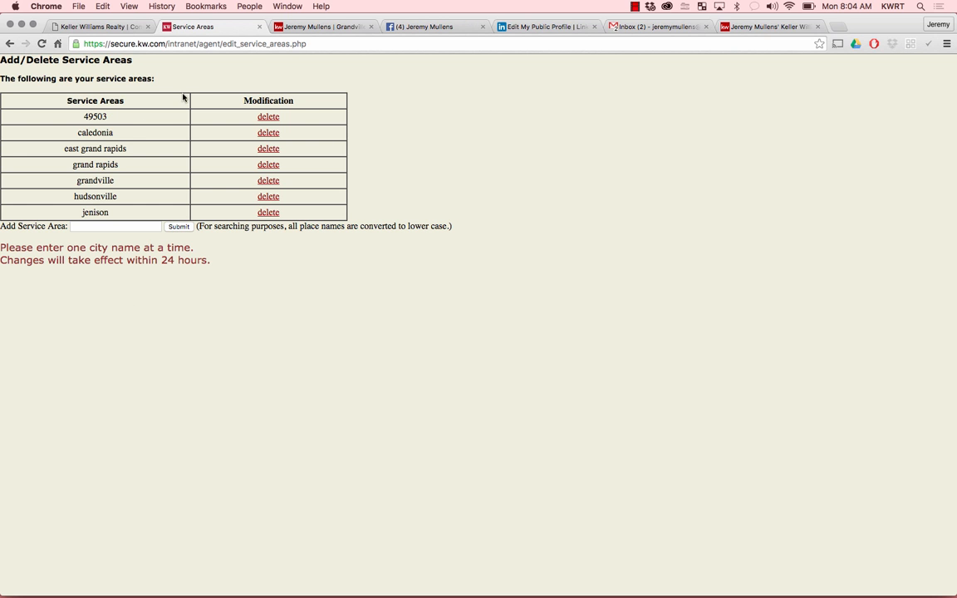
{"action": "left_click", "coordinate": [260, 27]}
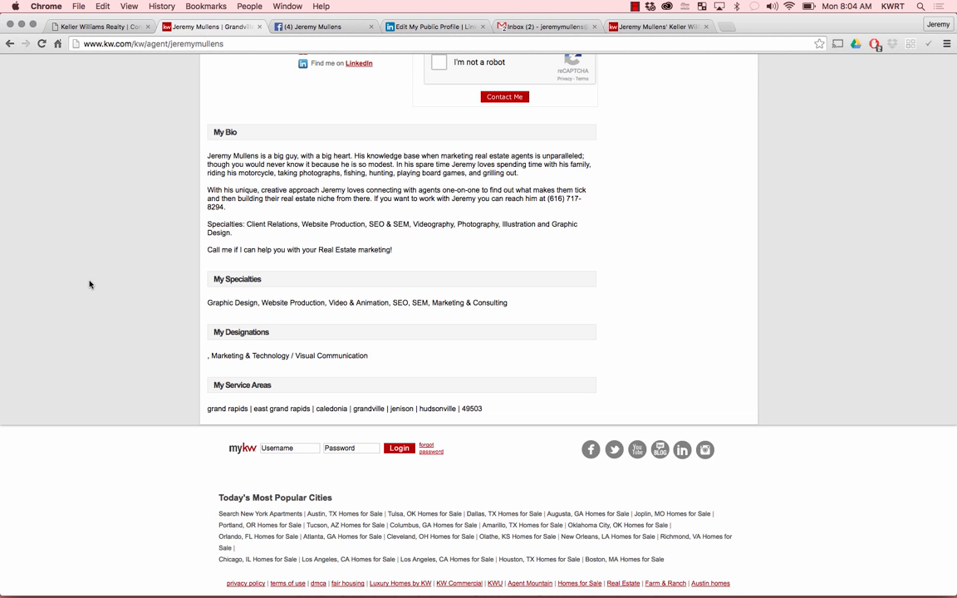
Step: Return to the Contact Information Comparison page, look over its columns, and go to the mykw home page
{"action": "scroll", "coordinate": [90, 281], "scroll_direction": "up", "scroll_amount": 2}
{"action": "left_click", "coordinate": [84, 30]}
{"action": "scroll", "coordinate": [51, 57], "scroll_direction": "up", "scroll_amount": 5}
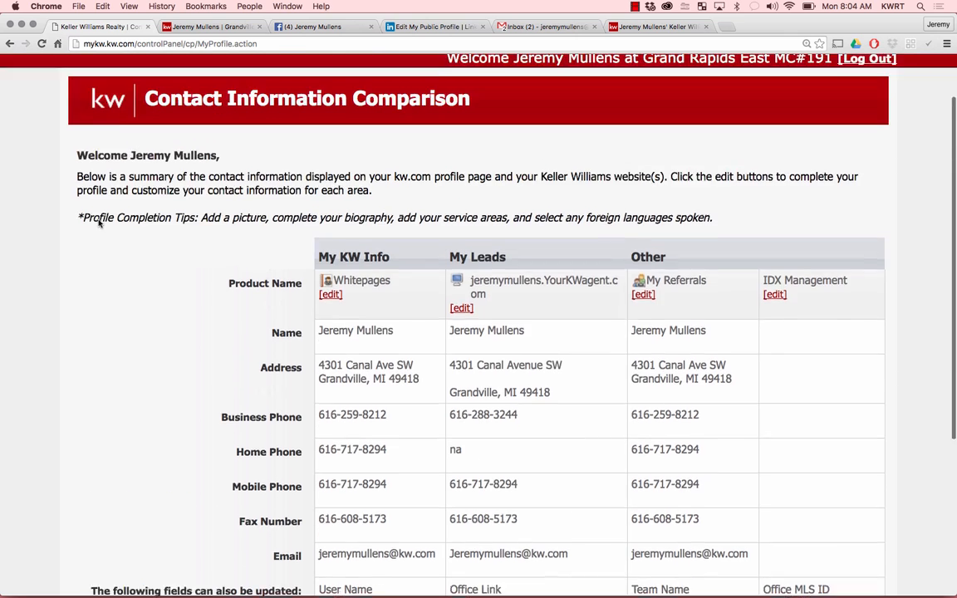
{"action": "scroll", "coordinate": [237, 352], "scroll_direction": "down", "scroll_amount": 5}
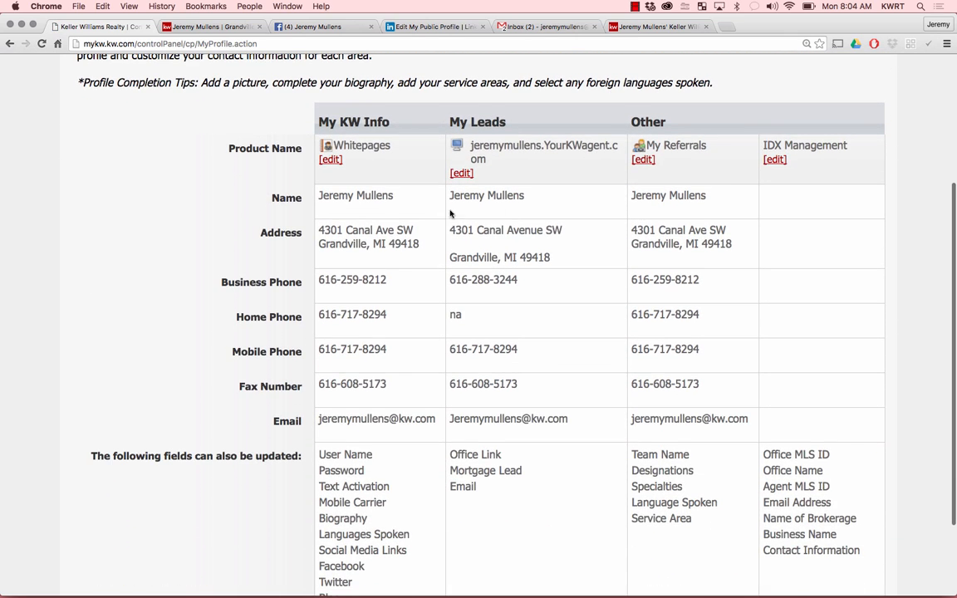
{"action": "scroll", "coordinate": [137, 332], "scroll_direction": "up", "scroll_amount": 3}
{"action": "scroll", "coordinate": [137, 332], "scroll_direction": "up", "scroll_amount": 2}
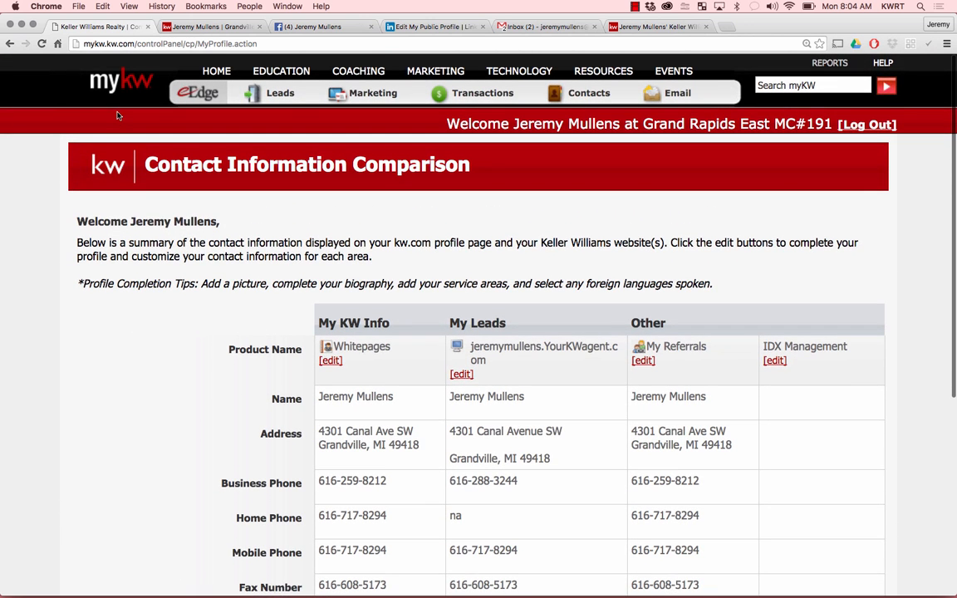
{"action": "left_click", "coordinate": [123, 83]}
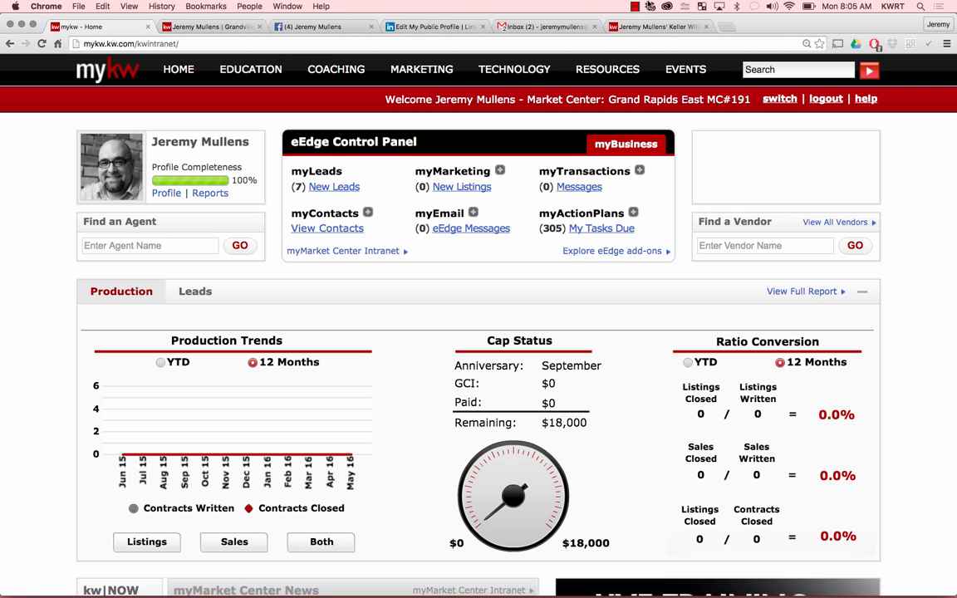
Step: Show the eEdge Control Panel's market center switcher and check its choices, keeping Grand Rapids East MC#191
{"action": "left_click", "coordinate": [635, 6]}
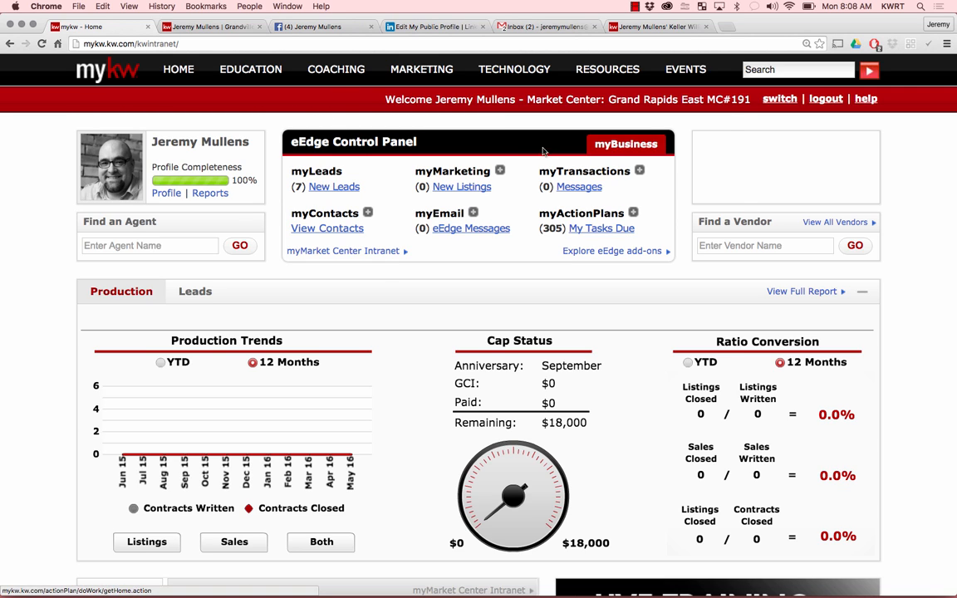
{"action": "left_click", "coordinate": [779, 99]}
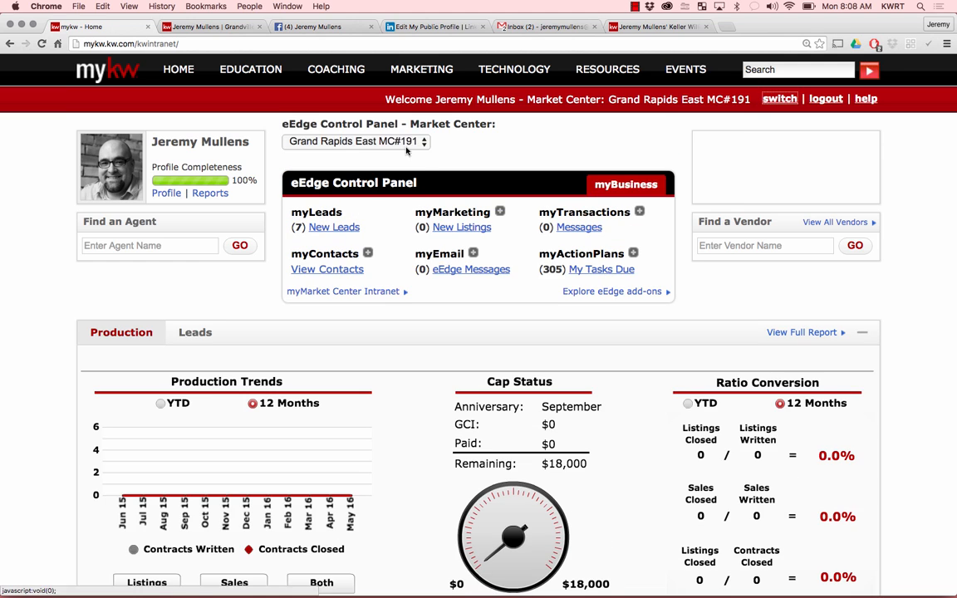
{"action": "left_click", "coordinate": [406, 148]}
{"action": "left_click", "coordinate": [339, 135]}
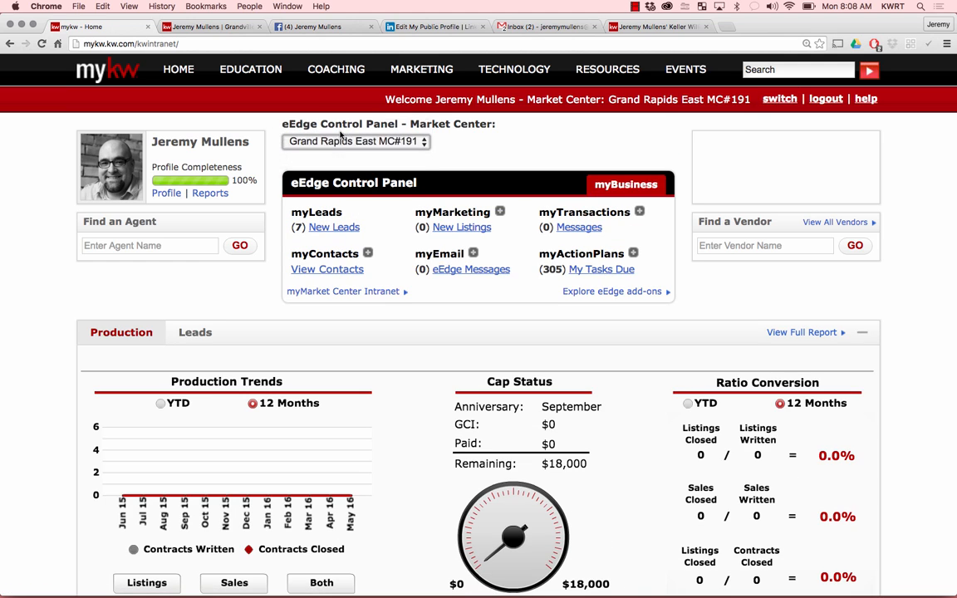
{"action": "left_click", "coordinate": [341, 142]}
{"action": "left_click", "coordinate": [341, 156]}
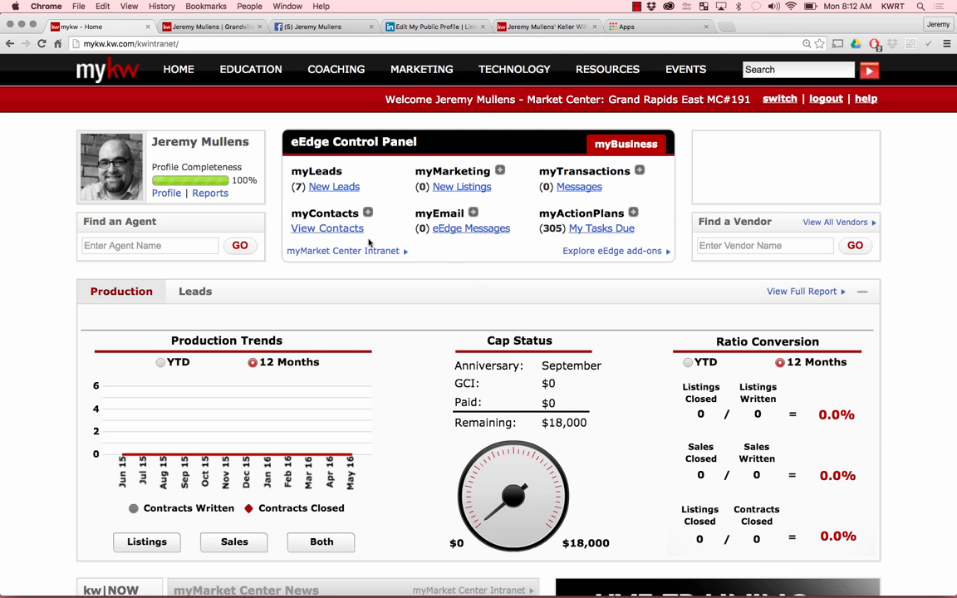
Step: Open the eEdge contacts from the control panel and look through the contact list
{"action": "left_click", "coordinate": [339, 228]}
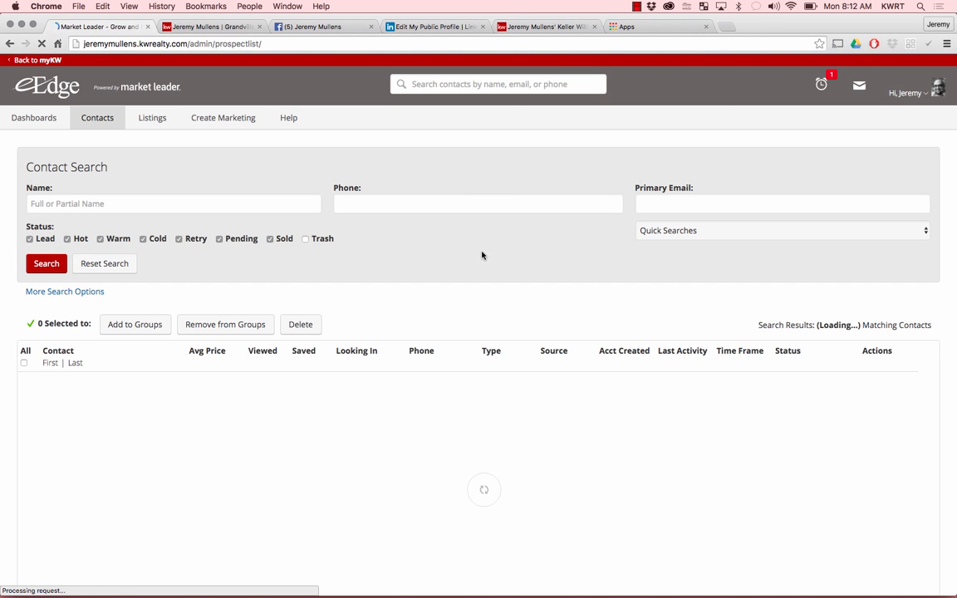
{"action": "scroll", "coordinate": [481, 255], "scroll_direction": "down", "scroll_amount": 2}
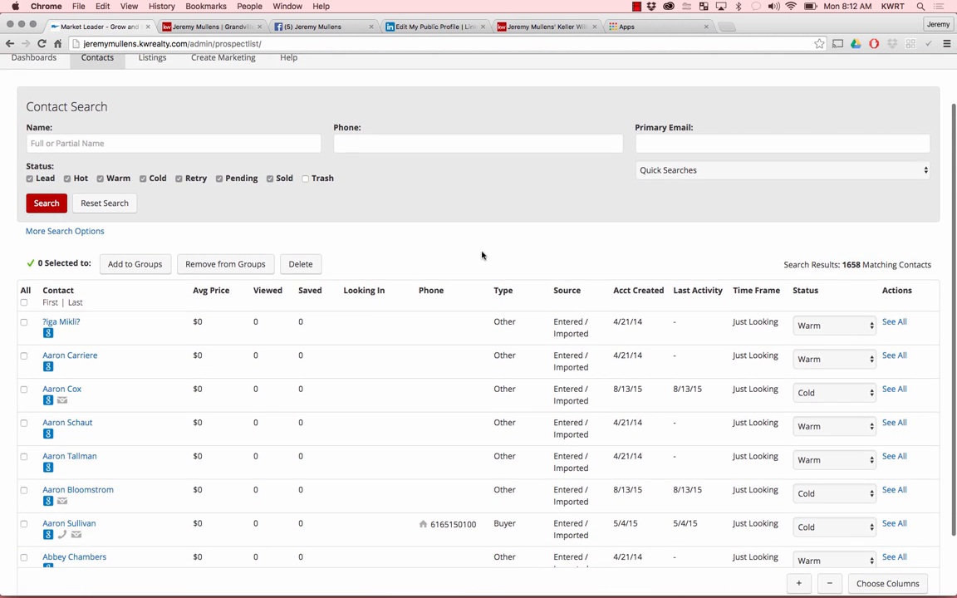
{"action": "scroll", "coordinate": [482, 255], "scroll_direction": "down", "scroll_amount": 1}
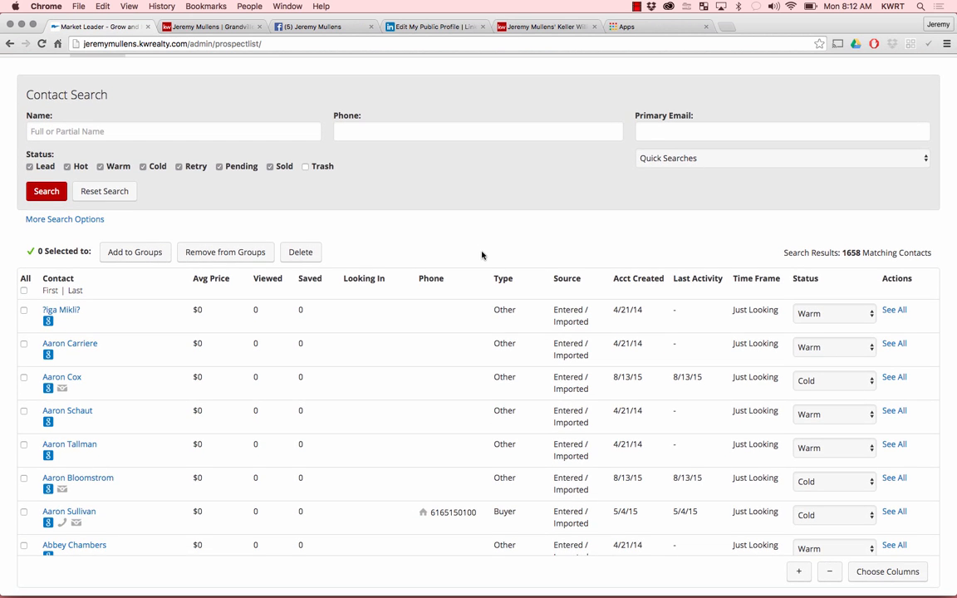
{"action": "scroll", "coordinate": [481, 255], "scroll_direction": "down", "scroll_amount": 3}
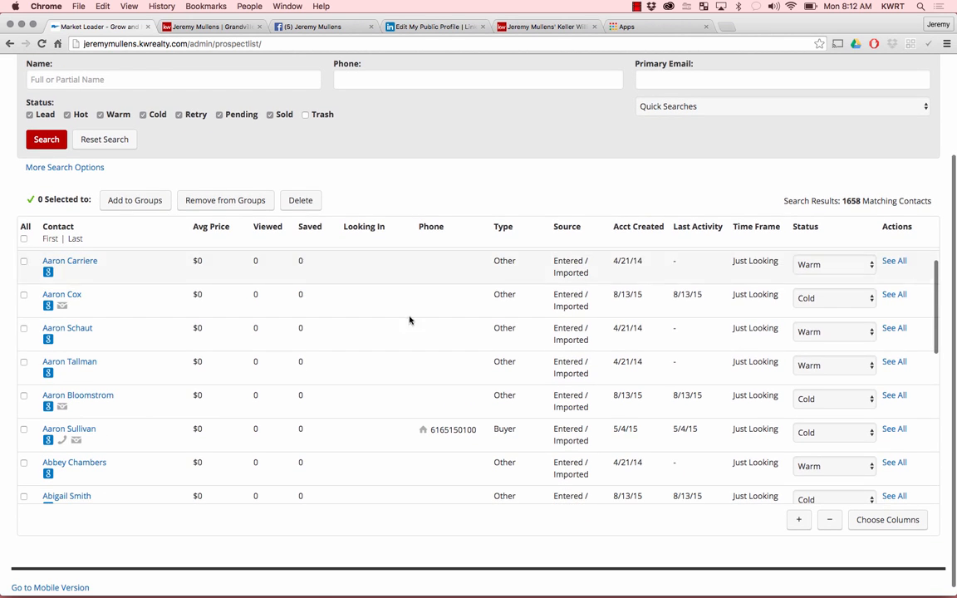
Step: Open the second contact's record and review its primary details, comments, addresses, activity information and buyer requests
{"action": "left_click", "coordinate": [86, 263]}
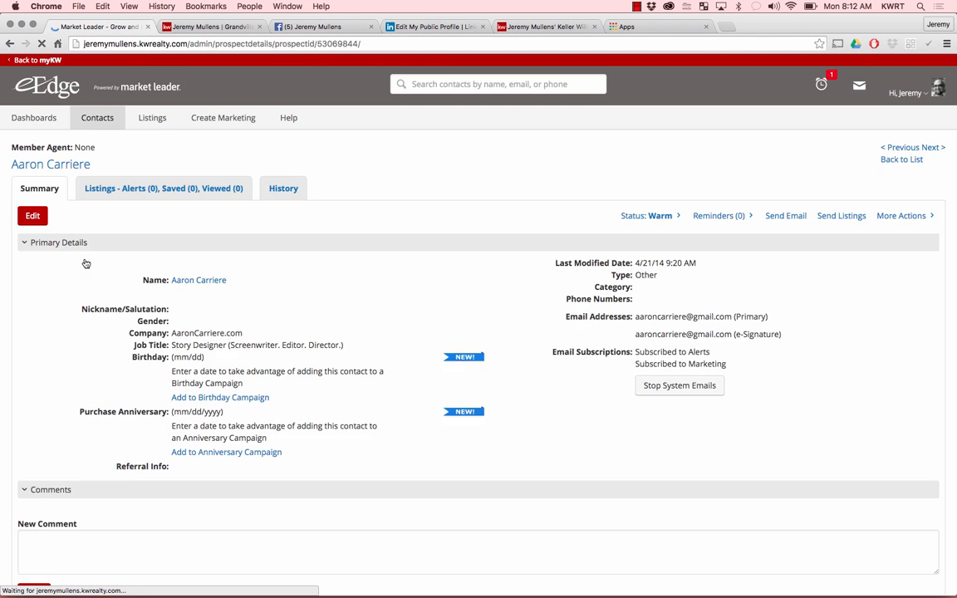
{"action": "scroll", "coordinate": [320, 326], "scroll_direction": "down", "scroll_amount": 3}
{"action": "scroll", "coordinate": [320, 327], "scroll_direction": "down", "scroll_amount": 12}
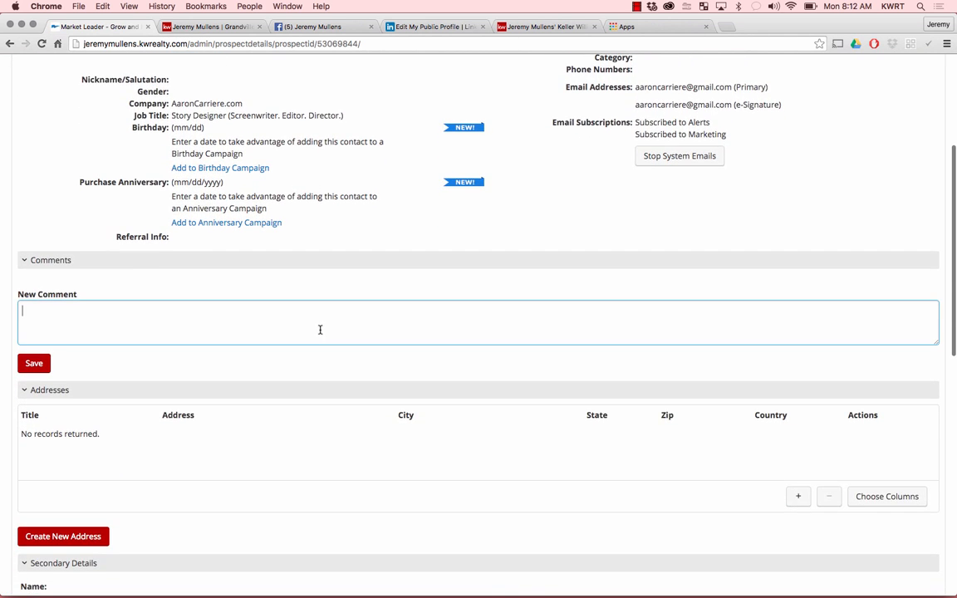
{"action": "scroll", "coordinate": [320, 329], "scroll_direction": "down", "scroll_amount": 1}
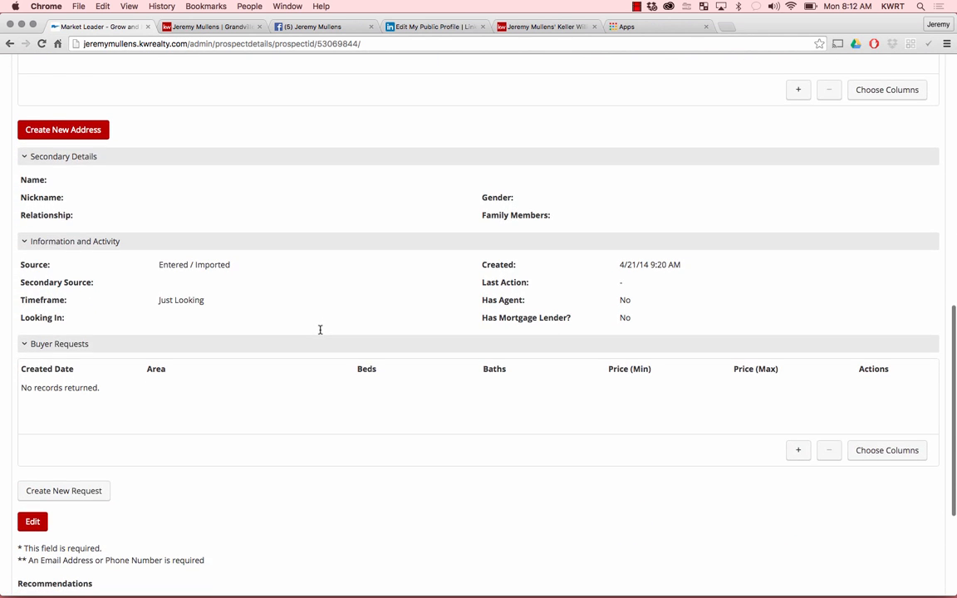
{"action": "scroll", "coordinate": [320, 330], "scroll_direction": "down", "scroll_amount": 5}
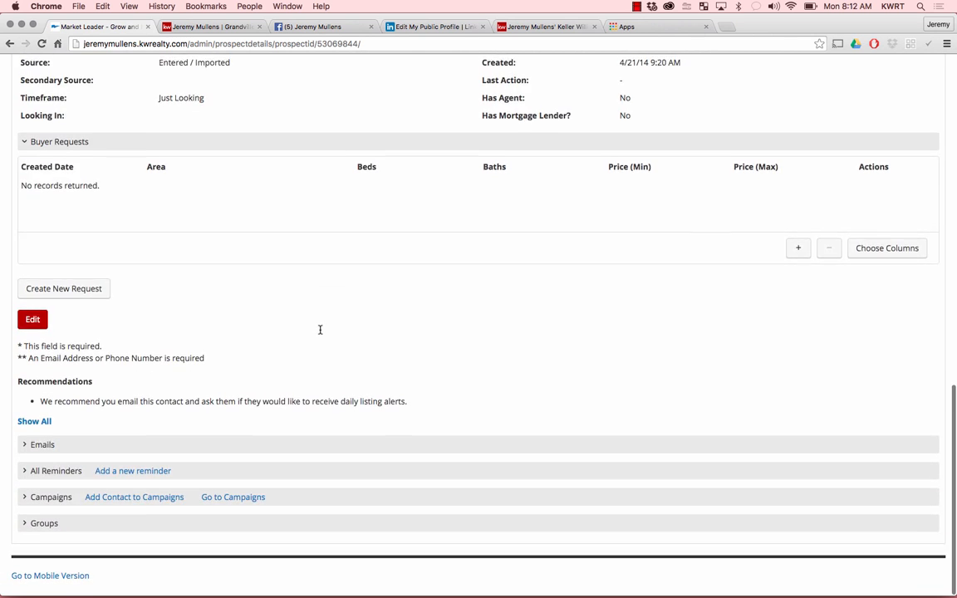
Step: Expand the contact's Emails, Campaigns and Groups sections to examine their entries, collapsing Campaigns before viewing Groups
{"action": "left_click", "coordinate": [48, 448]}
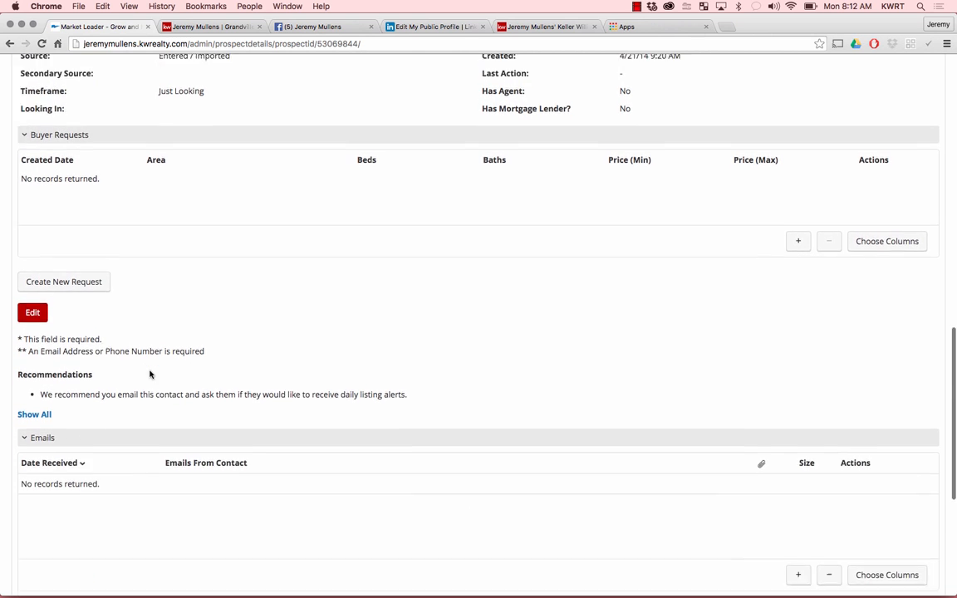
{"action": "scroll", "coordinate": [149, 374], "scroll_direction": "down", "scroll_amount": 5}
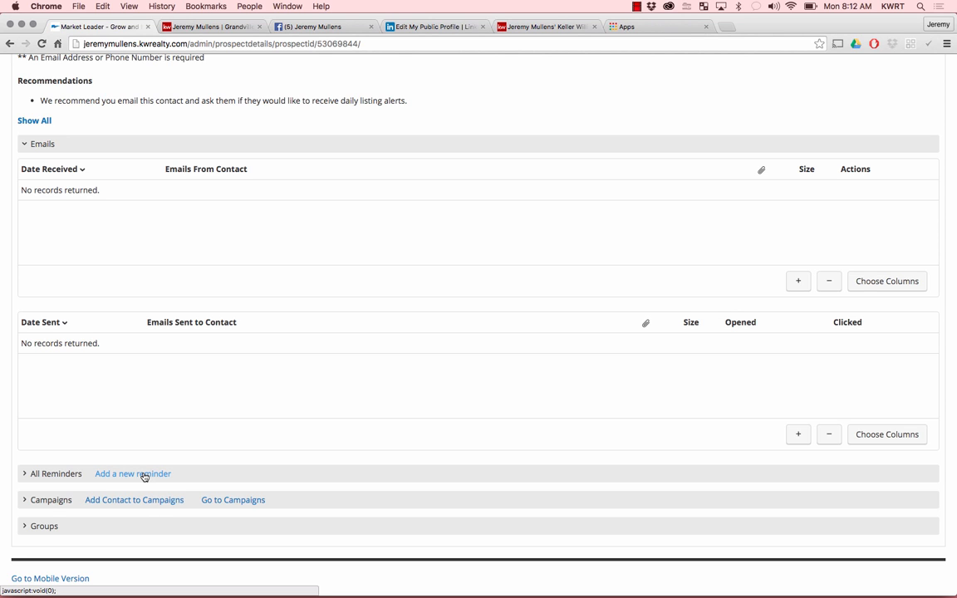
{"action": "left_click", "coordinate": [50, 503]}
{"action": "scroll", "coordinate": [133, 469], "scroll_direction": "down", "scroll_amount": 5}
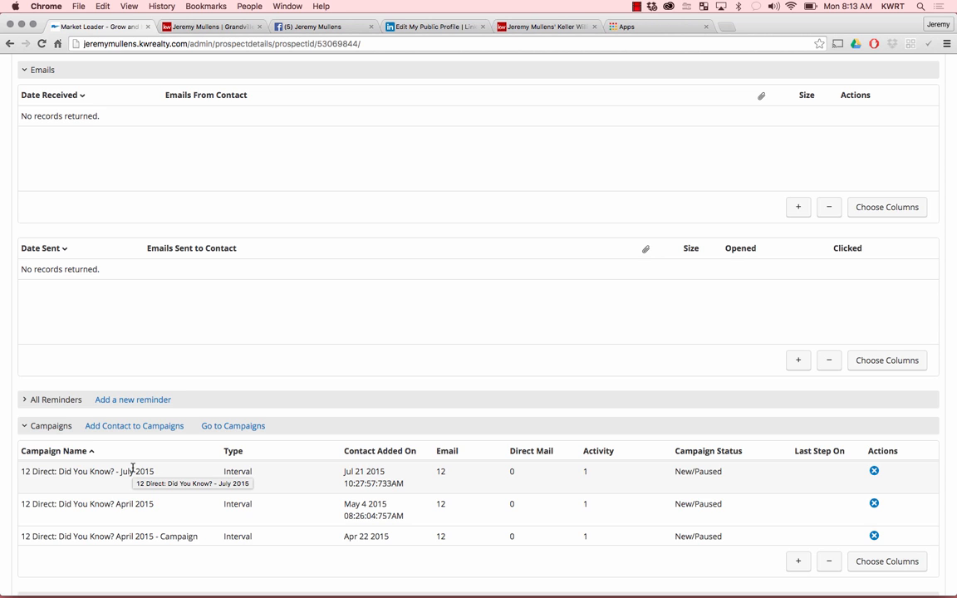
{"action": "left_click", "coordinate": [44, 425]}
{"action": "left_click", "coordinate": [52, 523]}
{"action": "scroll", "coordinate": [131, 435], "scroll_direction": "down", "scroll_amount": 3}
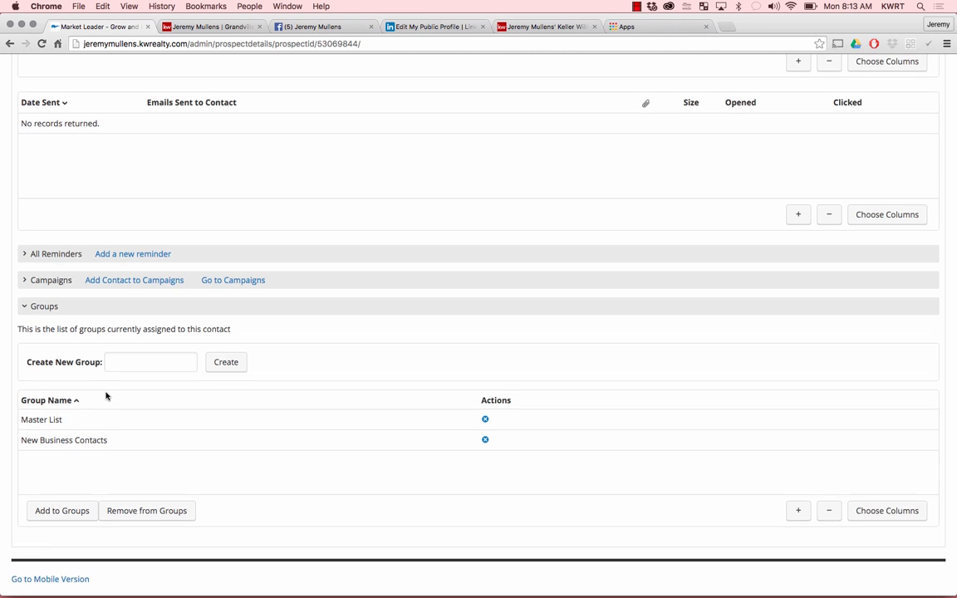
Step: Leave the contact's record and return to the full contact list
{"action": "scroll", "coordinate": [106, 395], "scroll_direction": "up", "scroll_amount": 15}
{"action": "scroll", "coordinate": [106, 395], "scroll_direction": "up", "scroll_amount": 2}
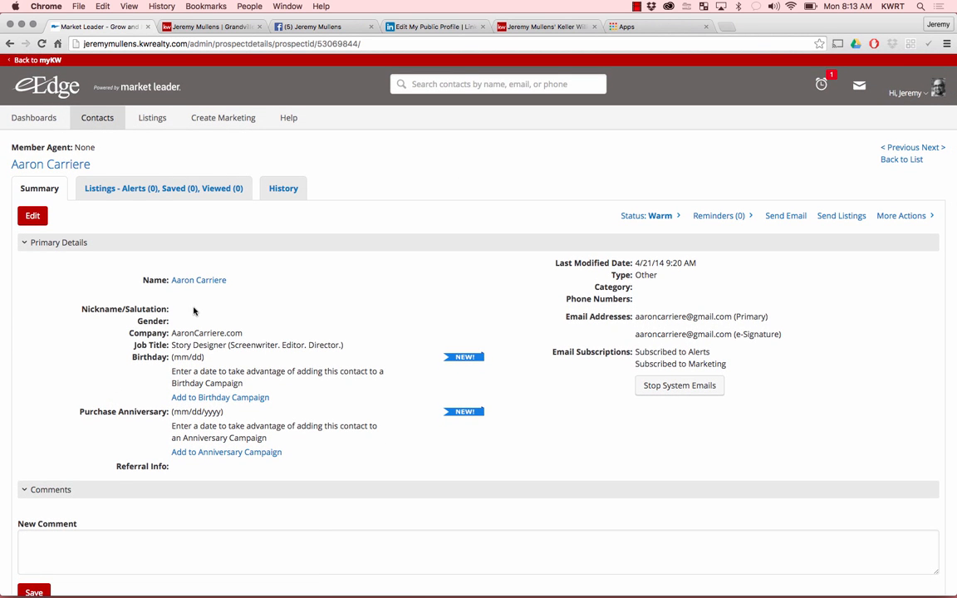
{"action": "left_click", "coordinate": [107, 121]}
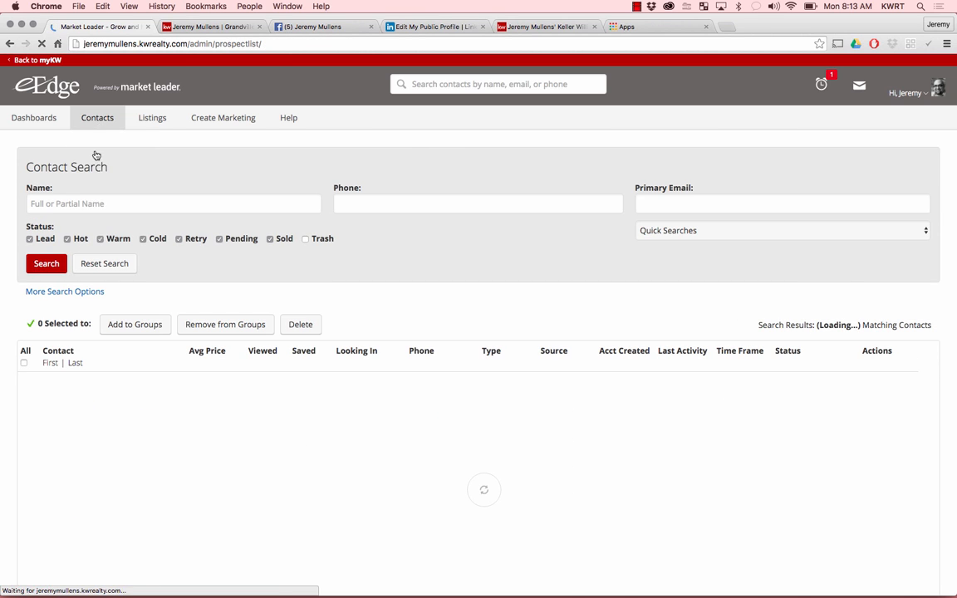
{"action": "mouse_move", "coordinate": [247, 117]}
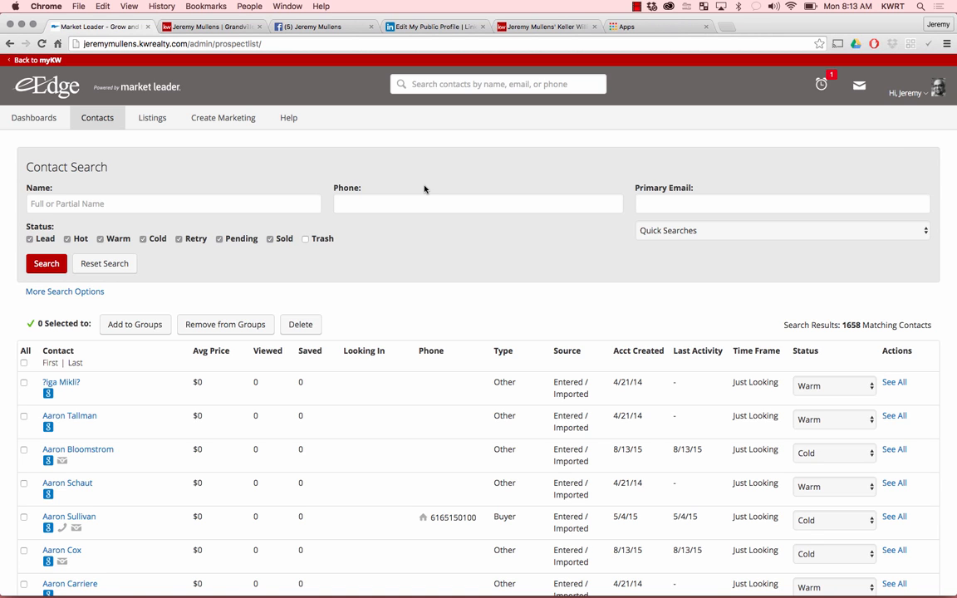
Step: Open the My Account settings from the account administration options and make the profile and marketing details editable
{"action": "left_click", "coordinate": [902, 94]}
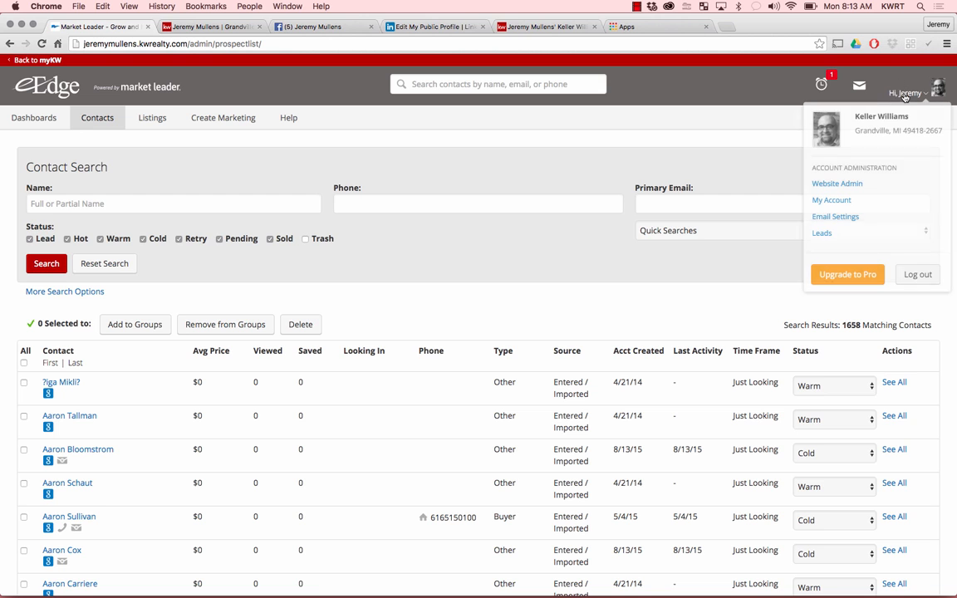
{"action": "left_click", "coordinate": [839, 201]}
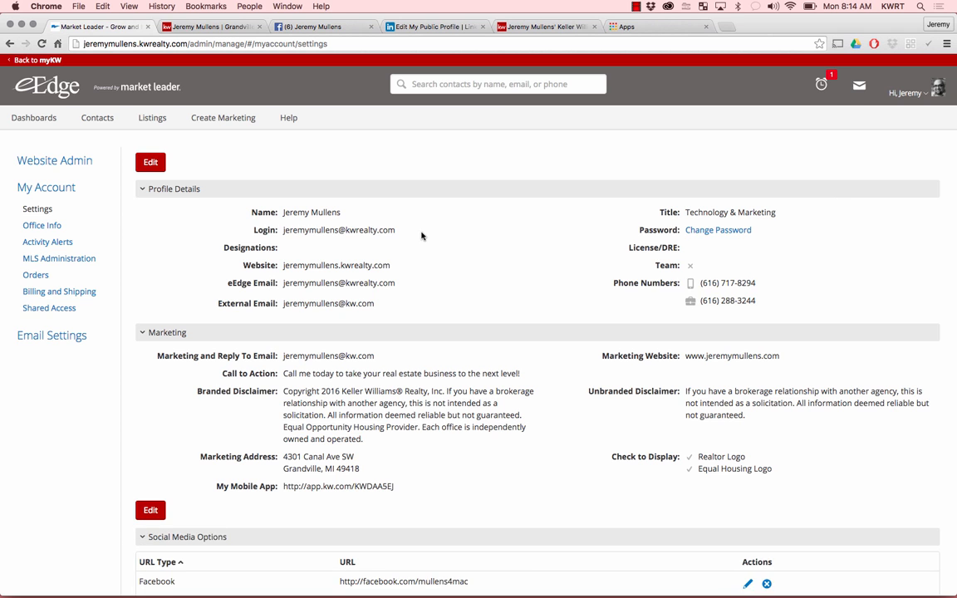
{"action": "scroll", "coordinate": [421, 236], "scroll_direction": "down", "scroll_amount": 1}
{"action": "left_click", "coordinate": [151, 150]}
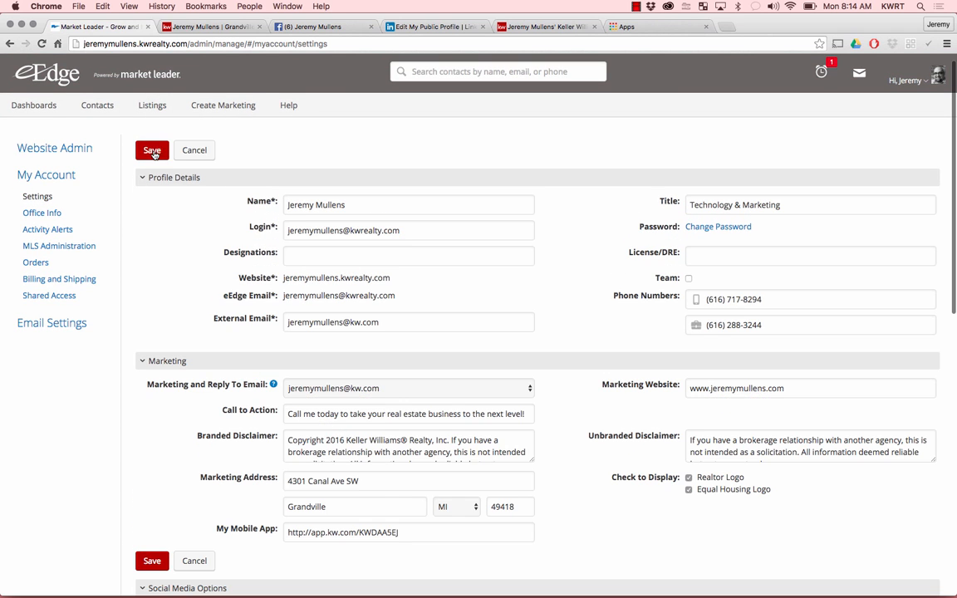
Step: Add a space on each side of the hyphen in the mobile phone number under Profile Details
{"action": "scroll", "coordinate": [490, 245], "scroll_direction": "down", "scroll_amount": 2}
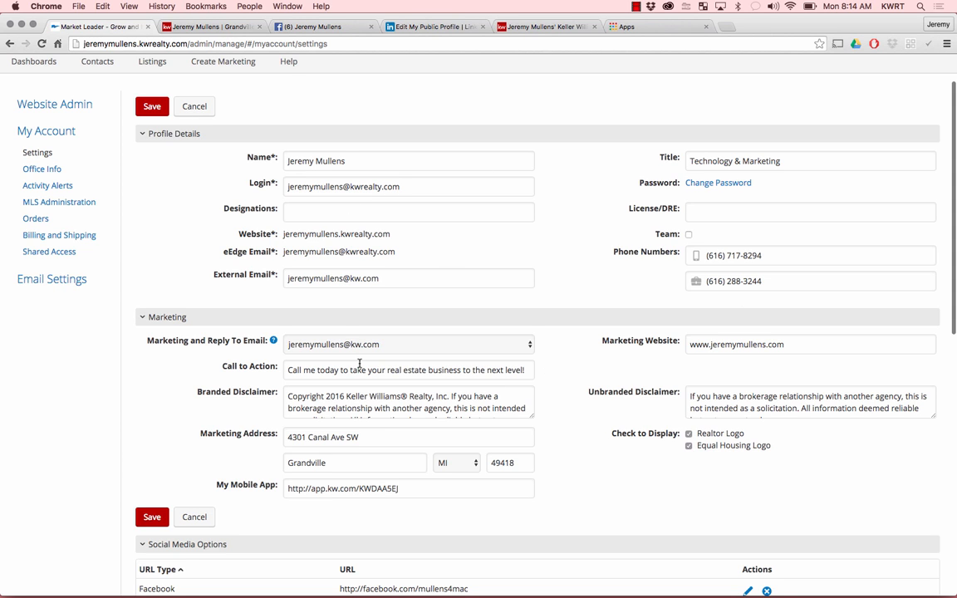
{"action": "scroll", "coordinate": [365, 361], "scroll_direction": "down", "scroll_amount": 1}
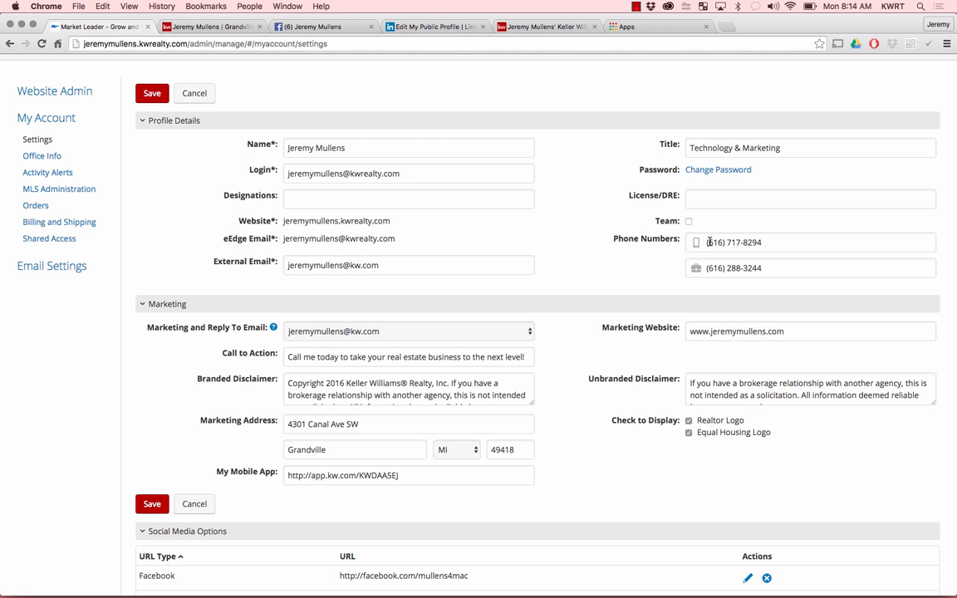
{"action": "left_click_drag", "start_coordinate": [707, 241], "coordinate": [766, 246]}
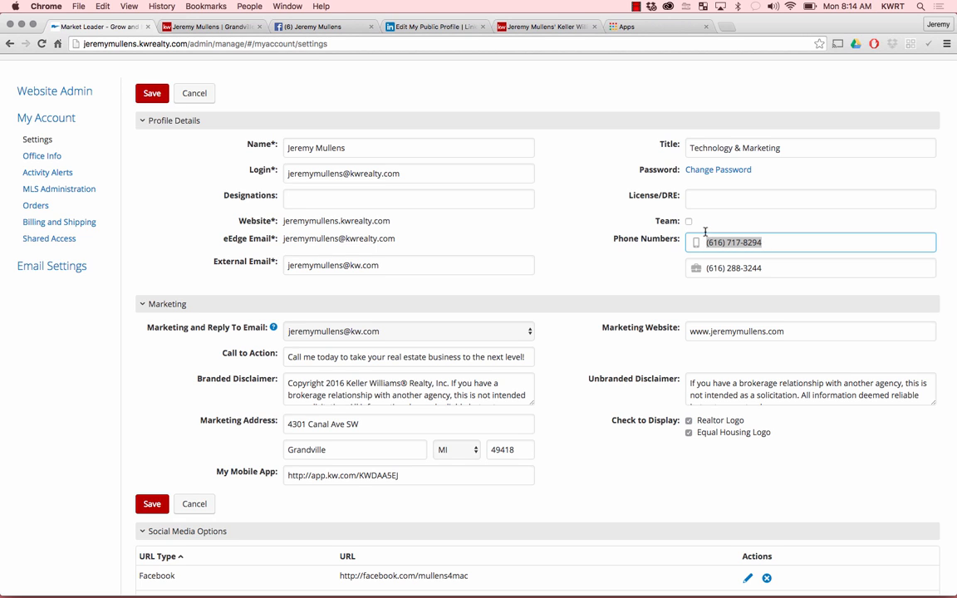
{"action": "left_click", "coordinate": [728, 242]}
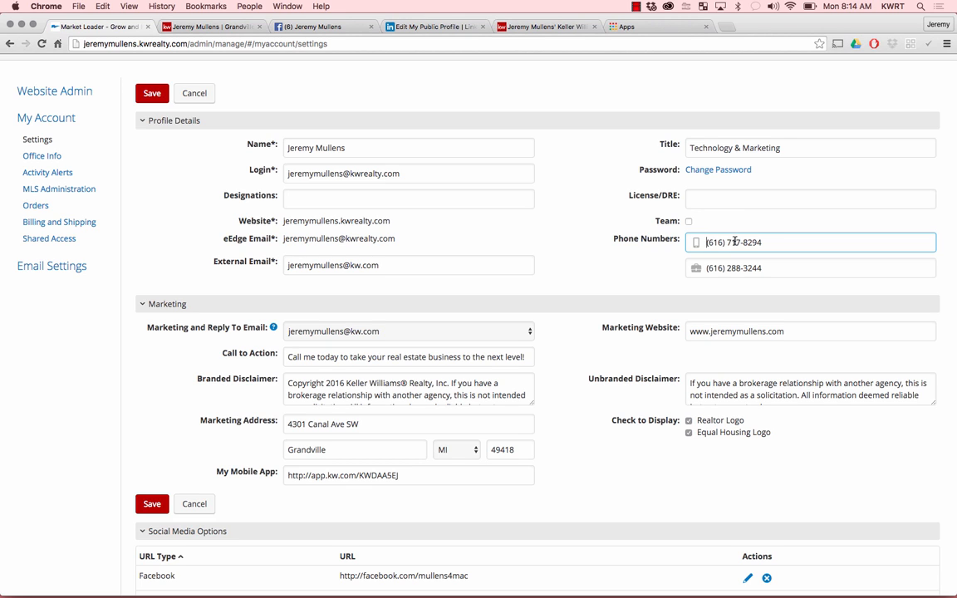
{"action": "left_click", "coordinate": [770, 241]}
{"action": "left_click", "coordinate": [738, 242]}
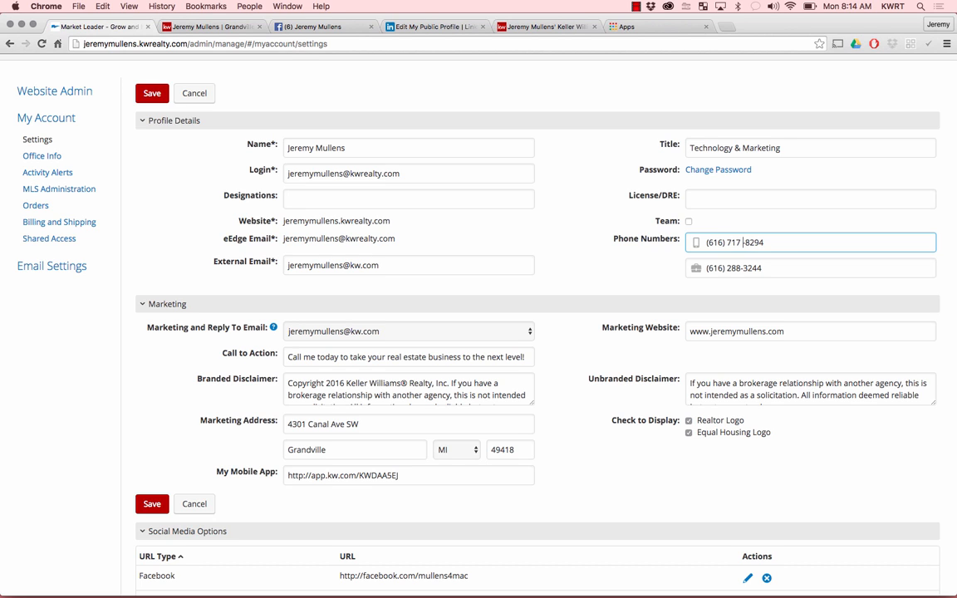
{"action": "left_click", "coordinate": [746, 241]}
Step: Choose the agent's external email address as the Marketing and Reply To Email
{"action": "scroll", "coordinate": [592, 270], "scroll_direction": "down", "scroll_amount": 3}
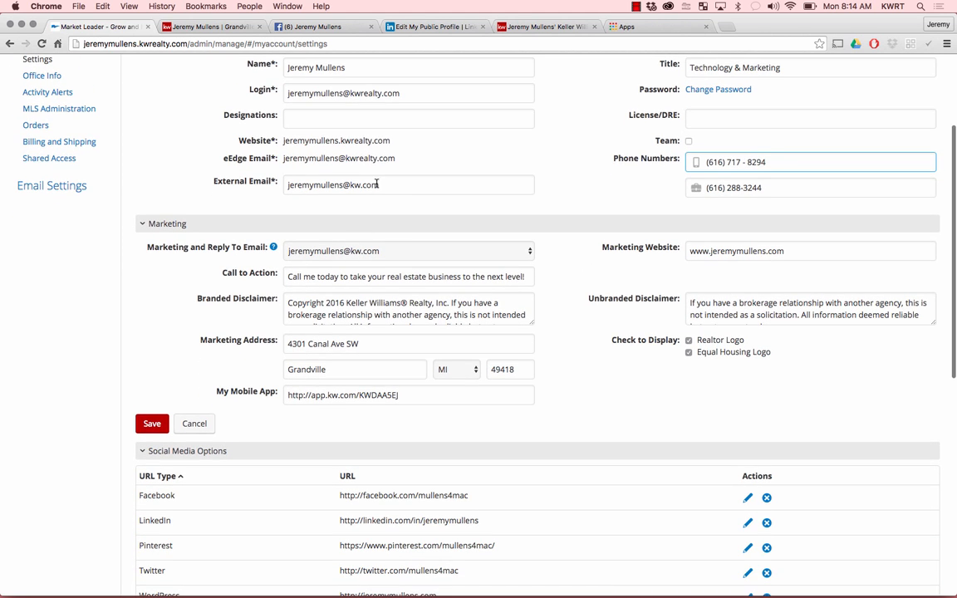
{"action": "left_click", "coordinate": [357, 252]}
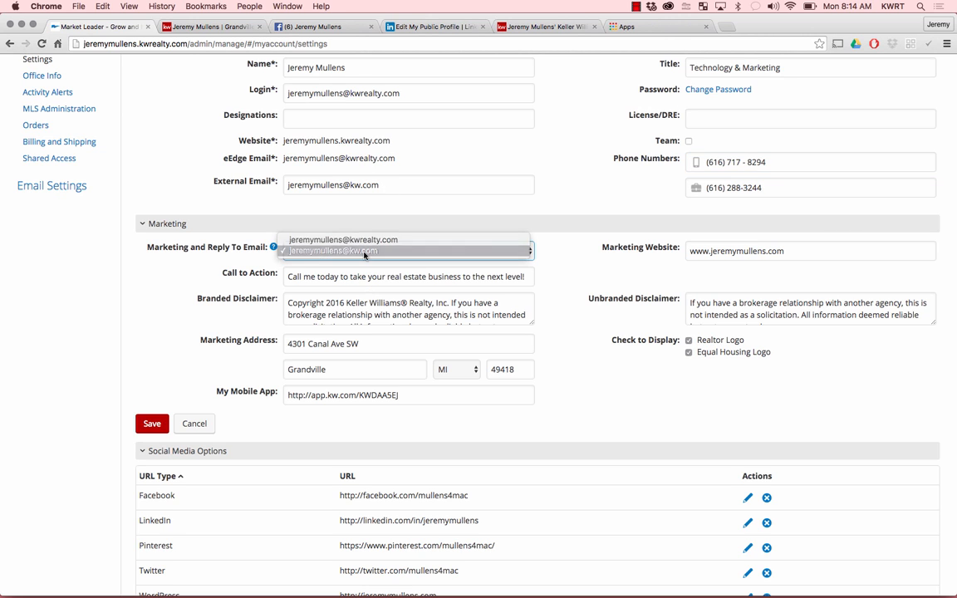
{"action": "left_click", "coordinate": [362, 251]}
{"action": "left_click", "coordinate": [318, 152]}
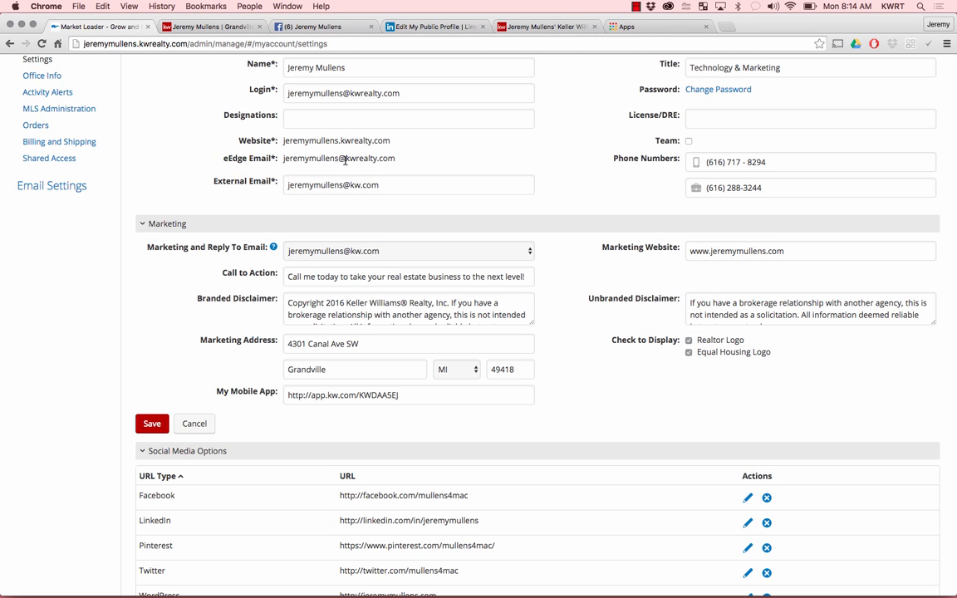
{"action": "scroll", "coordinate": [410, 166], "scroll_direction": "down", "scroll_amount": 1}
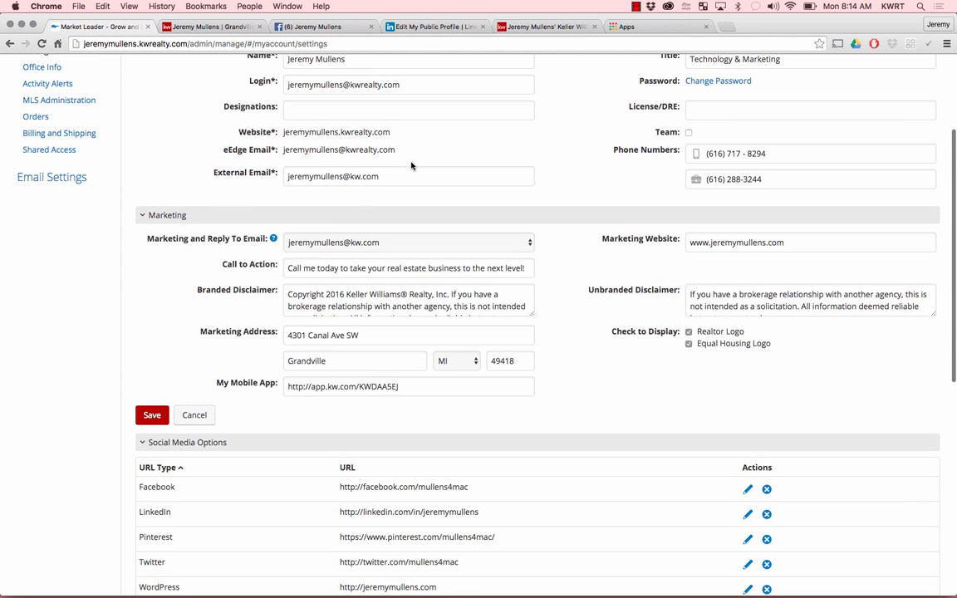
{"action": "left_click", "coordinate": [354, 242]}
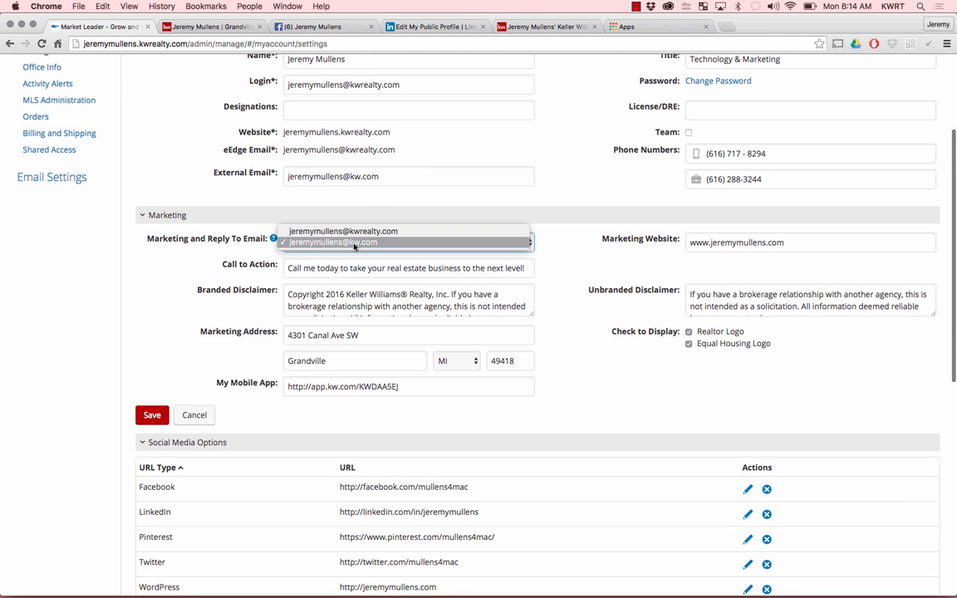
{"action": "left_click", "coordinate": [354, 247]}
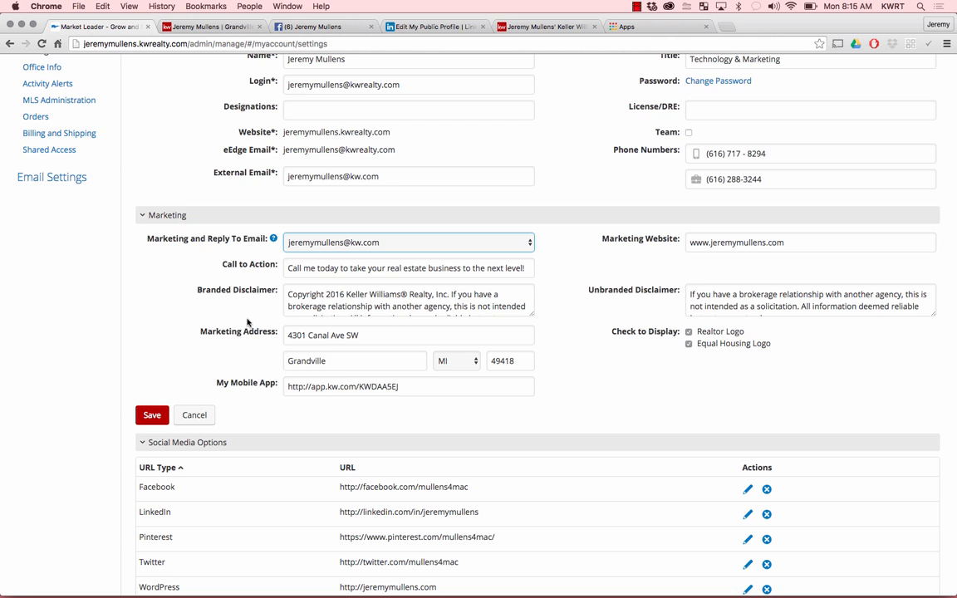
Step: Copy the web address of the agent's mobile app page and return to the My Mobile App field in the account settings
{"action": "scroll", "coordinate": [248, 324], "scroll_direction": "down", "scroll_amount": 2}
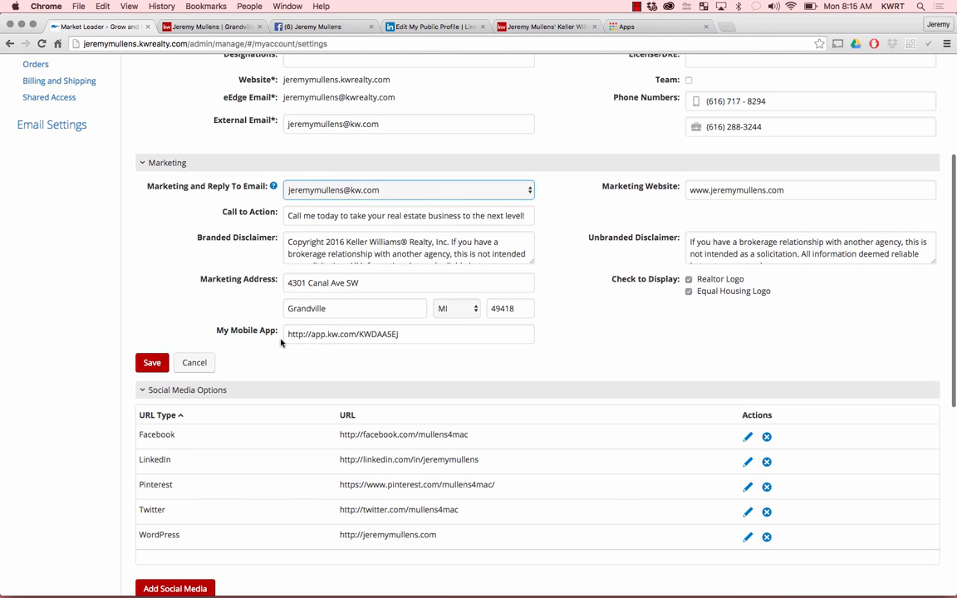
{"action": "left_click", "coordinate": [535, 27]}
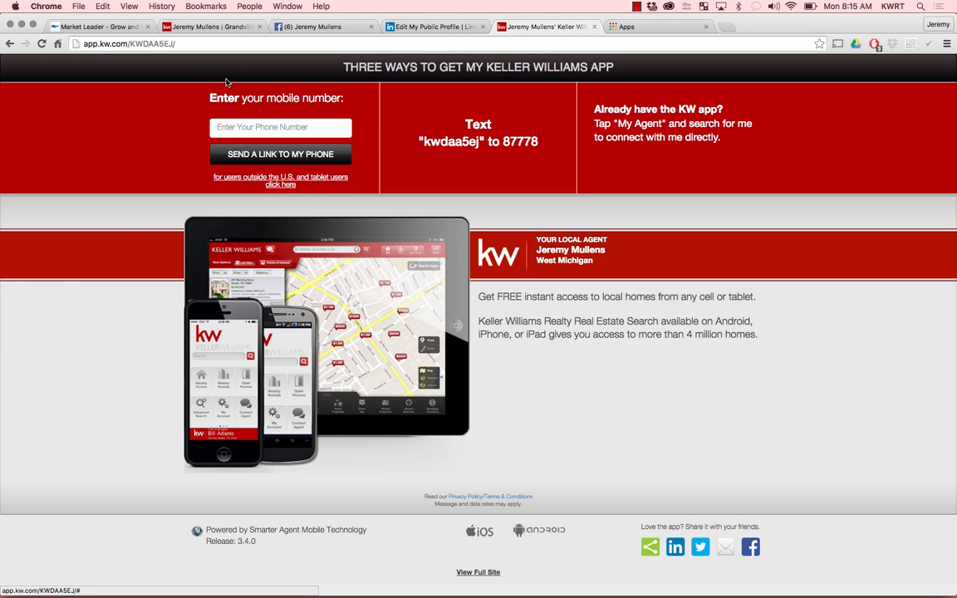
{"action": "left_click", "coordinate": [200, 46]}
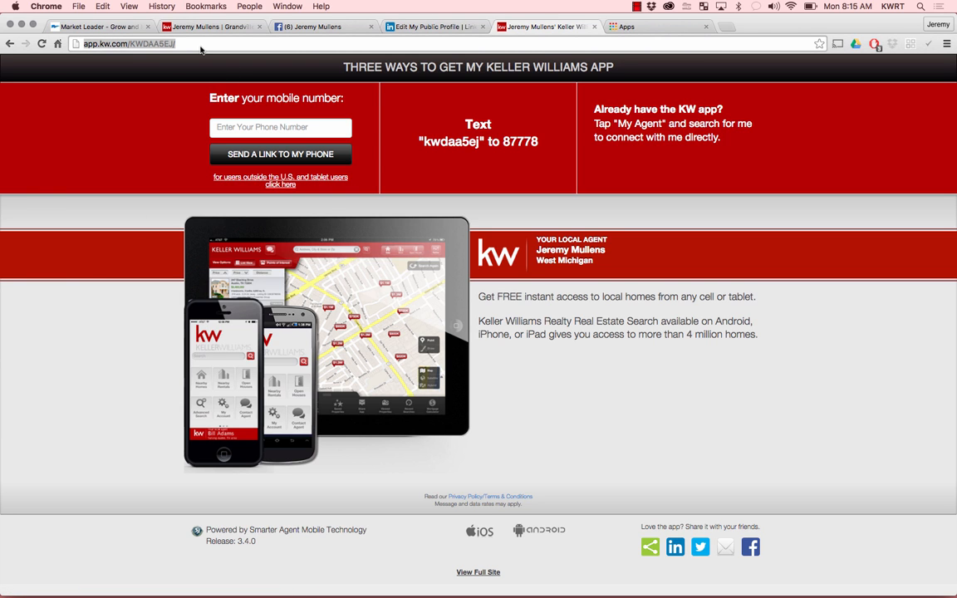
{"action": "key", "text": "super+c"}
{"action": "left_click", "coordinate": [97, 26]}
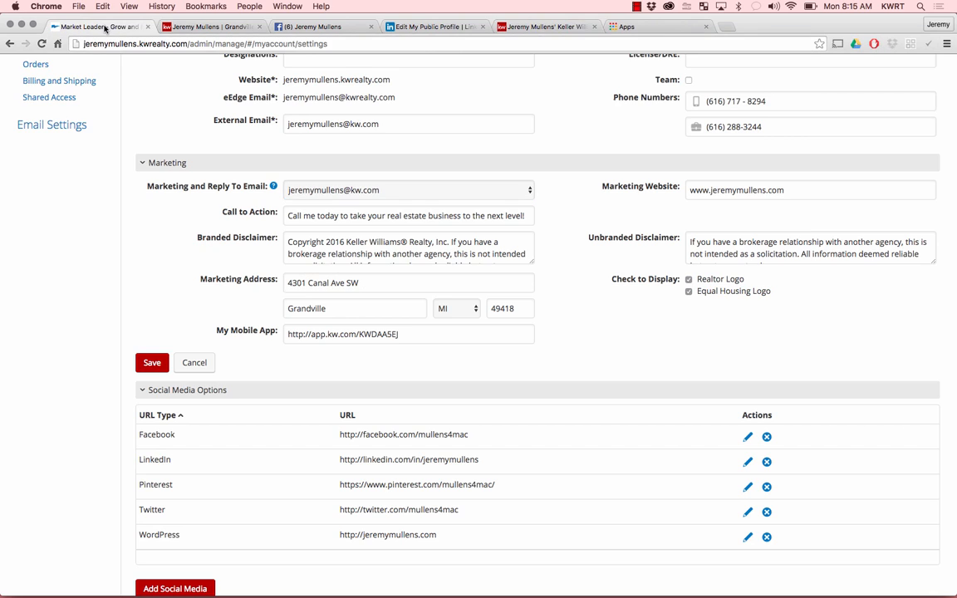
{"action": "left_click", "coordinate": [404, 333]}
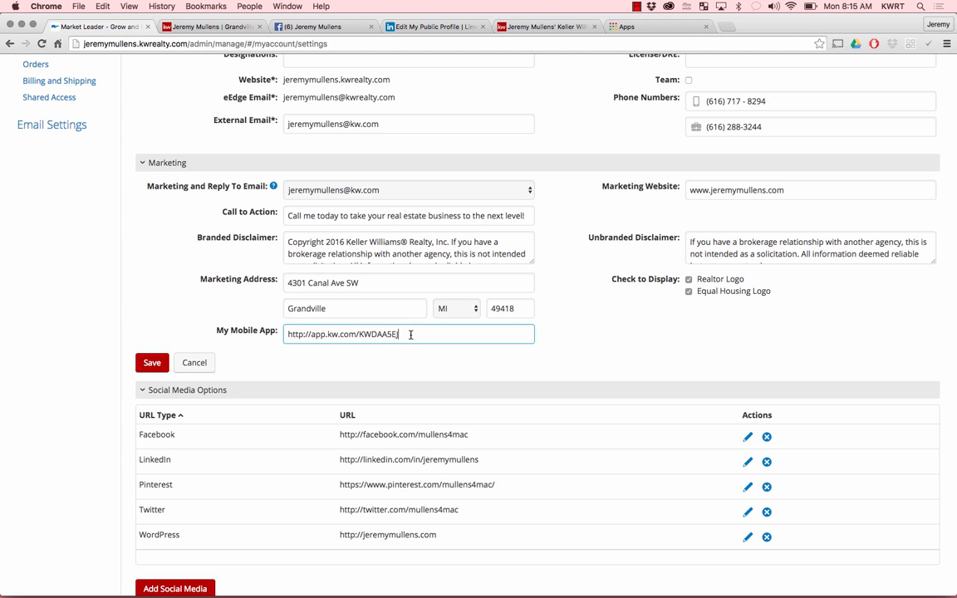
{"action": "scroll", "coordinate": [471, 357], "scroll_direction": "down", "scroll_amount": 1}
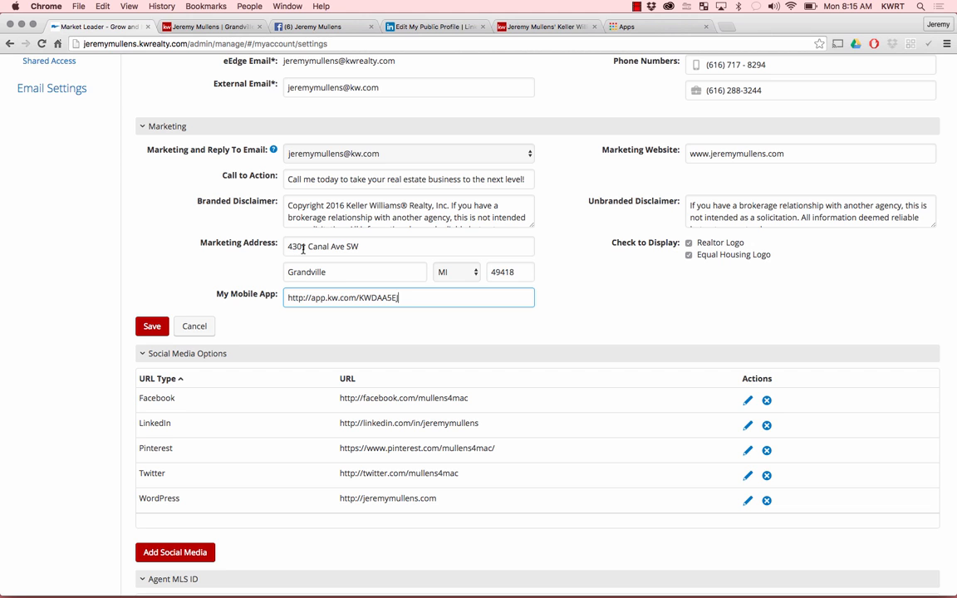
{"action": "scroll", "coordinate": [243, 268], "scroll_direction": "down", "scroll_amount": 1}
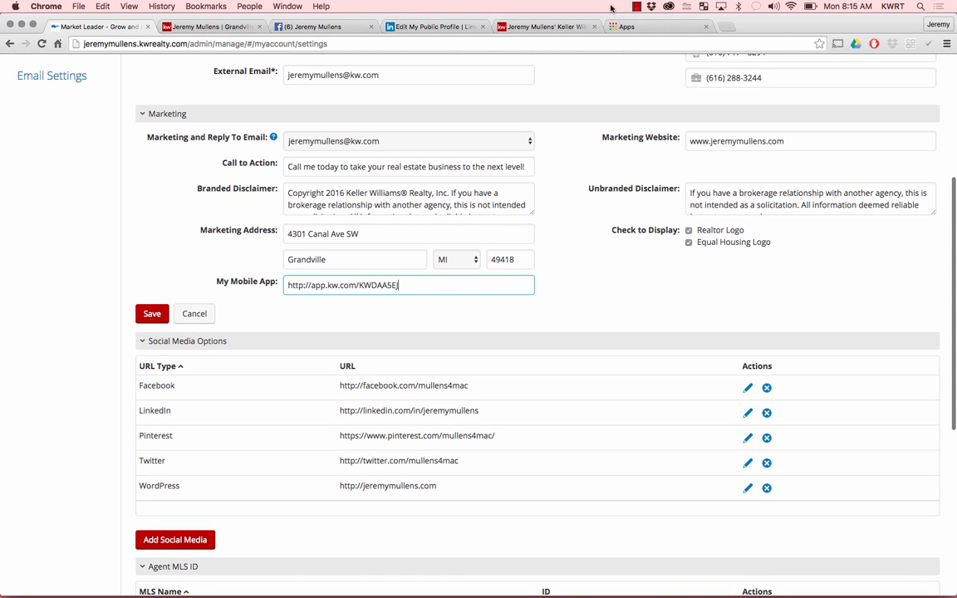
{"action": "left_click", "coordinate": [539, 28]}
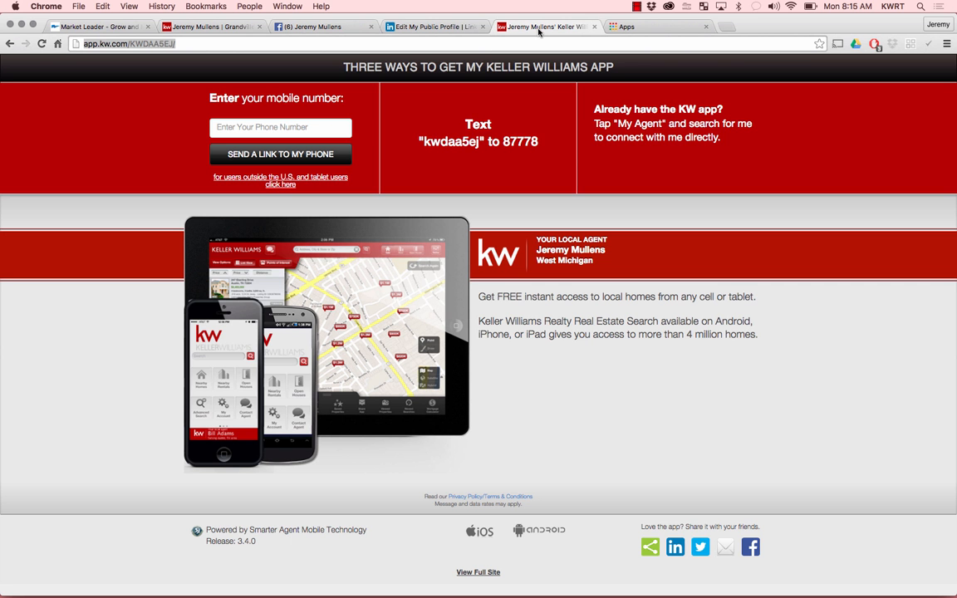
{"action": "left_click", "coordinate": [96, 26]}
Step: Start a new Facebook social media entry, fill in the URL copied from the agent's Facebook profile, and cancel the entry
{"action": "scroll", "coordinate": [110, 288], "scroll_direction": "down", "scroll_amount": 1}
{"action": "scroll", "coordinate": [109, 287], "scroll_direction": "down", "scroll_amount": 3}
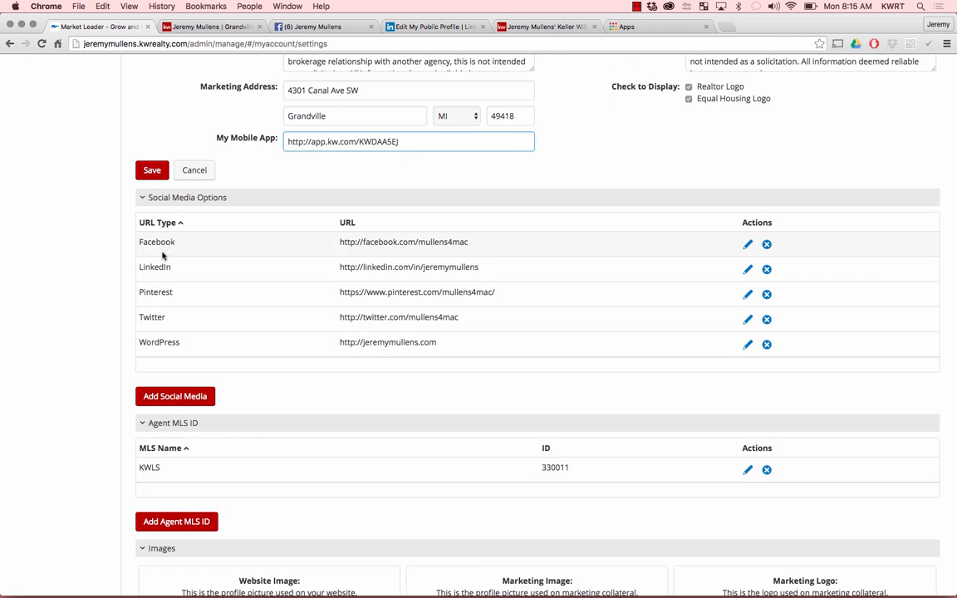
{"action": "left_click", "coordinate": [169, 393]}
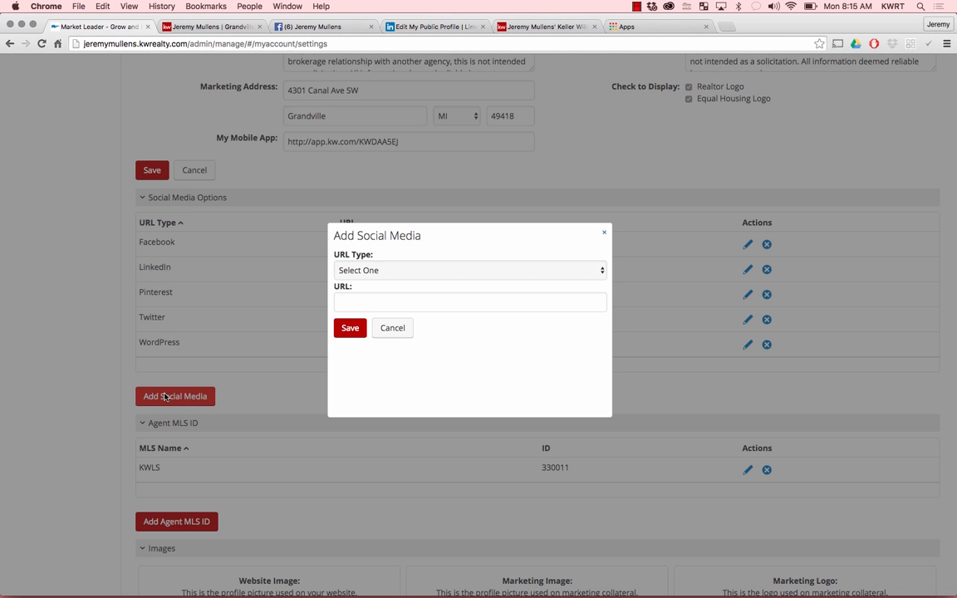
{"action": "left_click", "coordinate": [385, 270]}
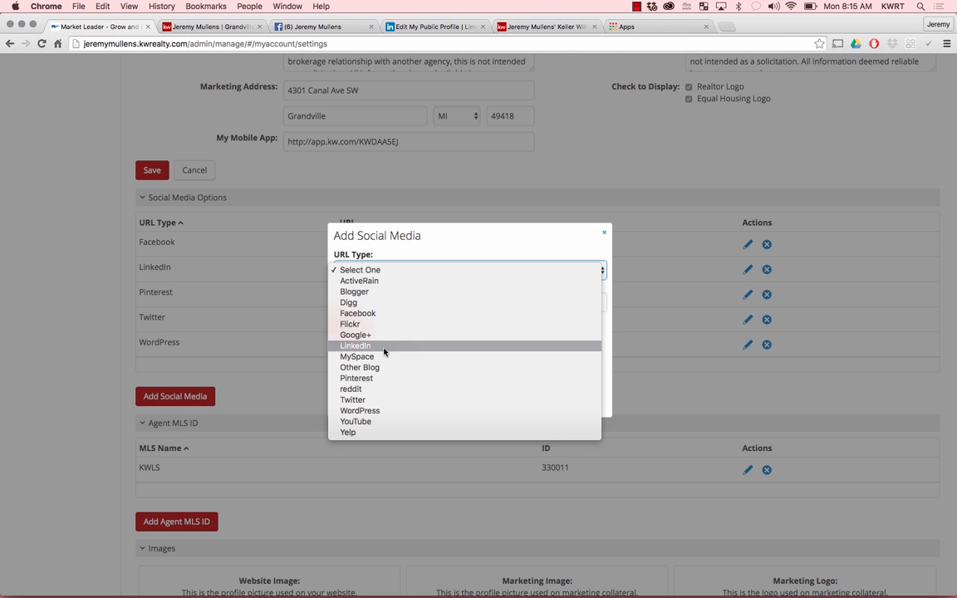
{"action": "left_click", "coordinate": [381, 313]}
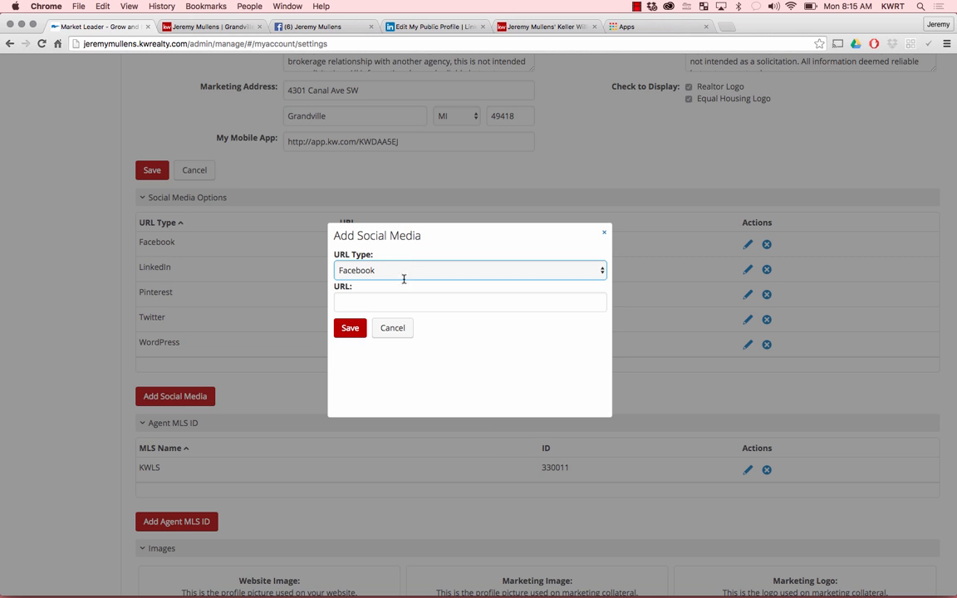
{"action": "left_click", "coordinate": [397, 299]}
{"action": "left_click", "coordinate": [309, 27]}
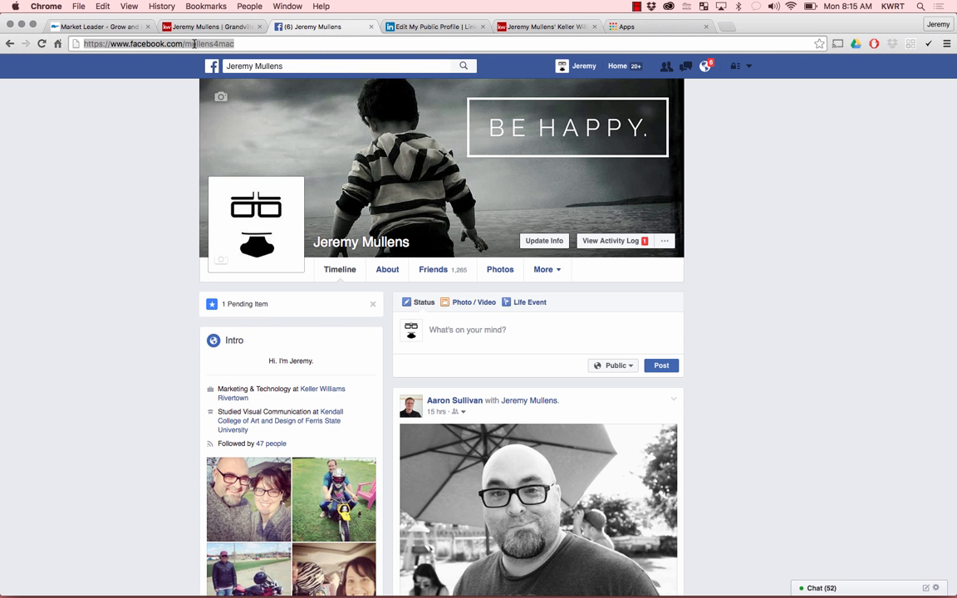
{"action": "left_click", "coordinate": [194, 44]}
{"action": "key", "text": "super+c"}
{"action": "left_click", "coordinate": [103, 26]}
{"action": "key", "text": "super+v"}
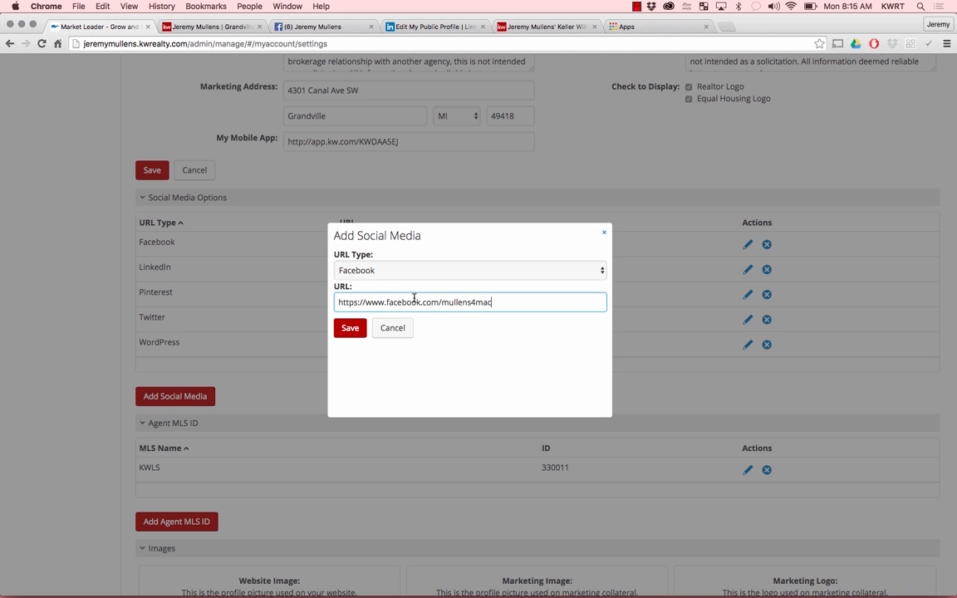
{"action": "left_click", "coordinate": [392, 332]}
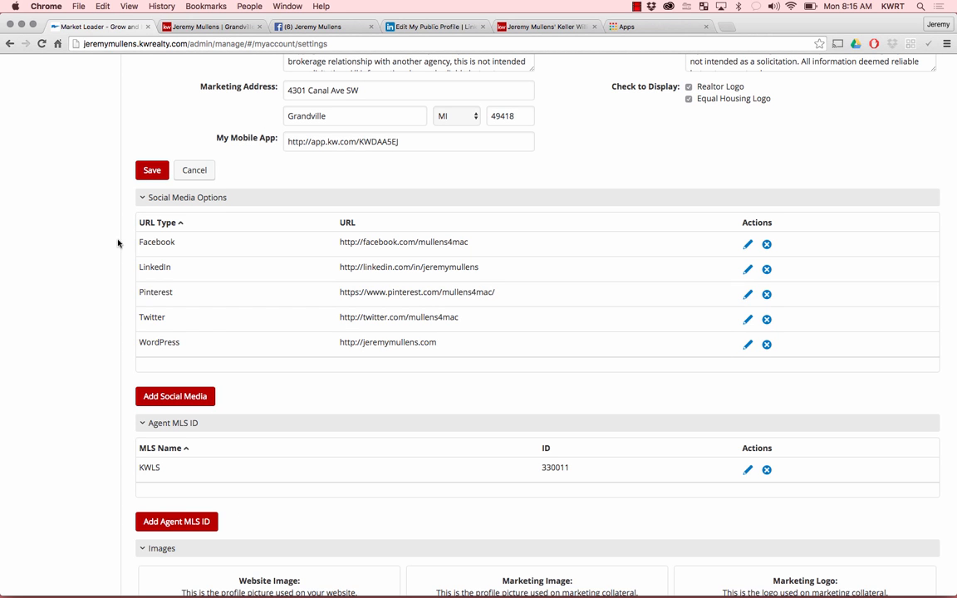
Step: Review the Agent MLS ID section and the website image, marketing image and marketing logo in the account settings
{"action": "scroll", "coordinate": [106, 345], "scroll_direction": "down", "scroll_amount": 1}
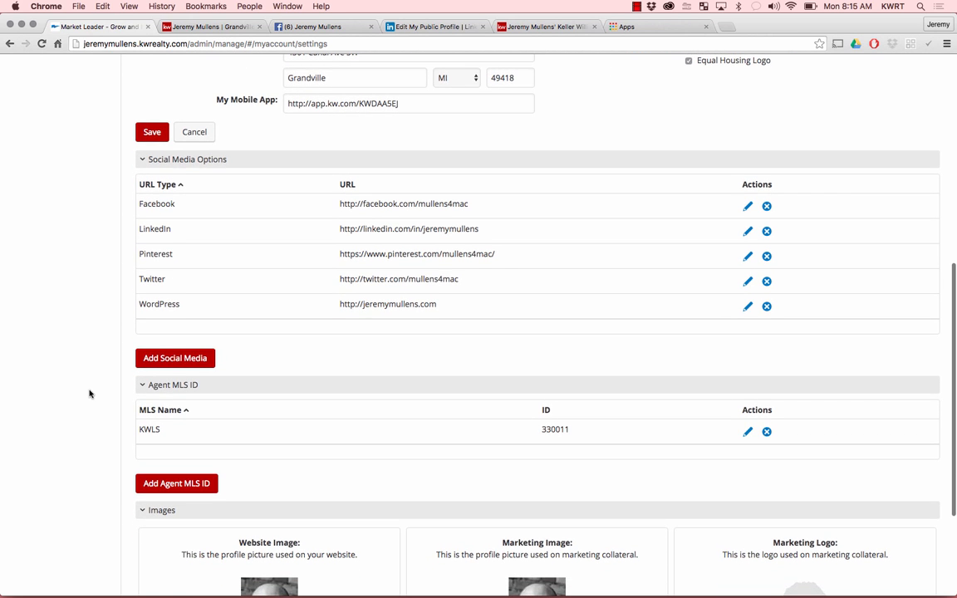
{"action": "scroll", "coordinate": [90, 393], "scroll_direction": "down", "scroll_amount": 4}
{"action": "scroll", "coordinate": [89, 394], "scroll_direction": "down", "scroll_amount": 1}
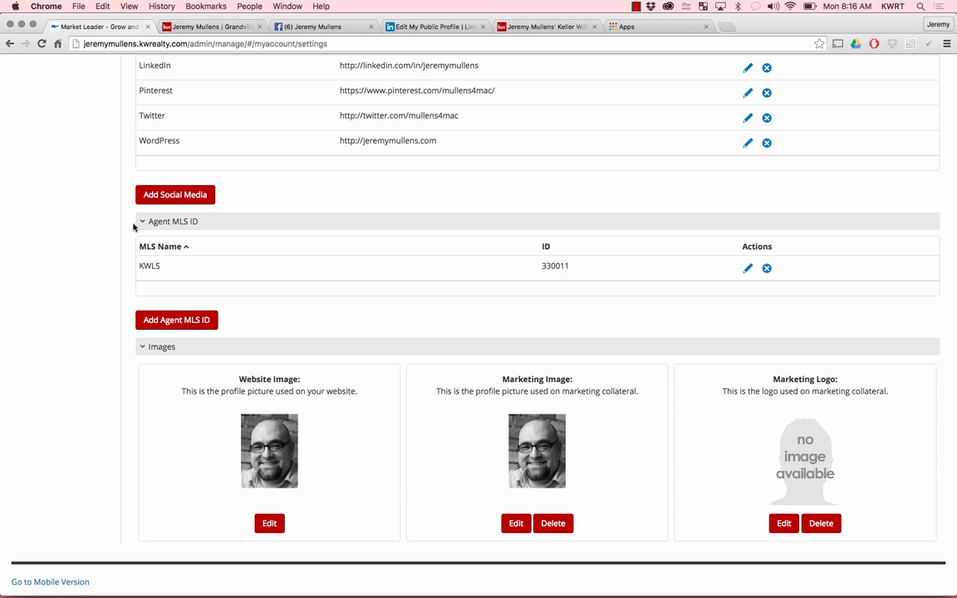
{"action": "scroll", "coordinate": [98, 249], "scroll_direction": "down", "scroll_amount": 1}
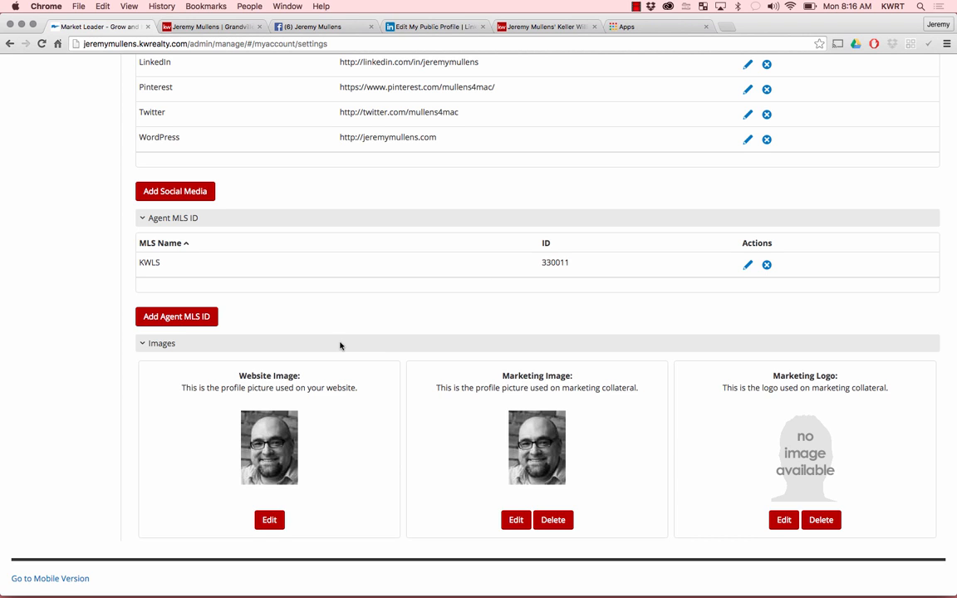
{"action": "scroll", "coordinate": [309, 311], "scroll_direction": "down", "scroll_amount": 3}
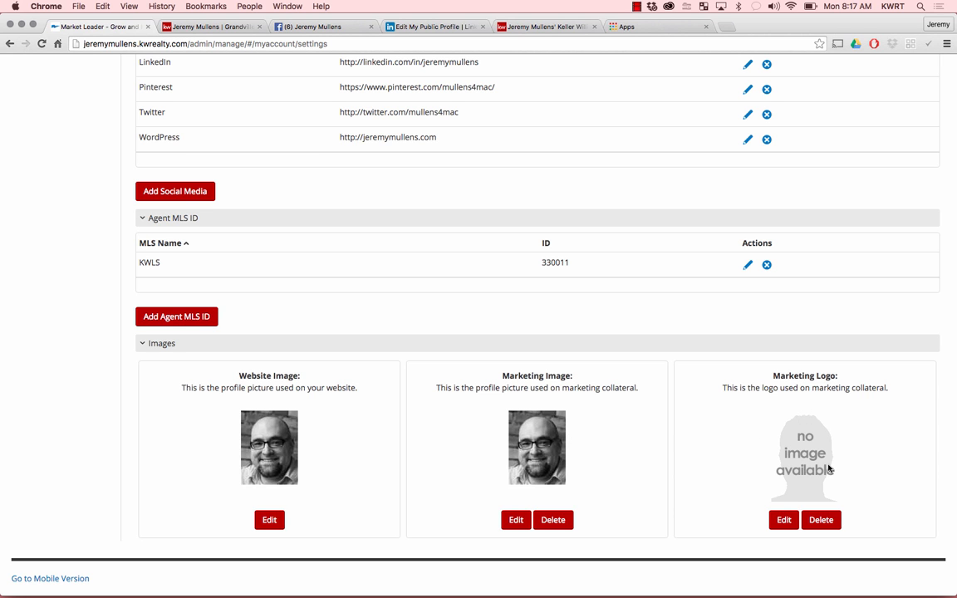
Step: Open the Office Info details for editing and examine the available time zone options, keeping Eastern Time
{"action": "scroll", "coordinate": [828, 469], "scroll_direction": "up", "scroll_amount": 15}
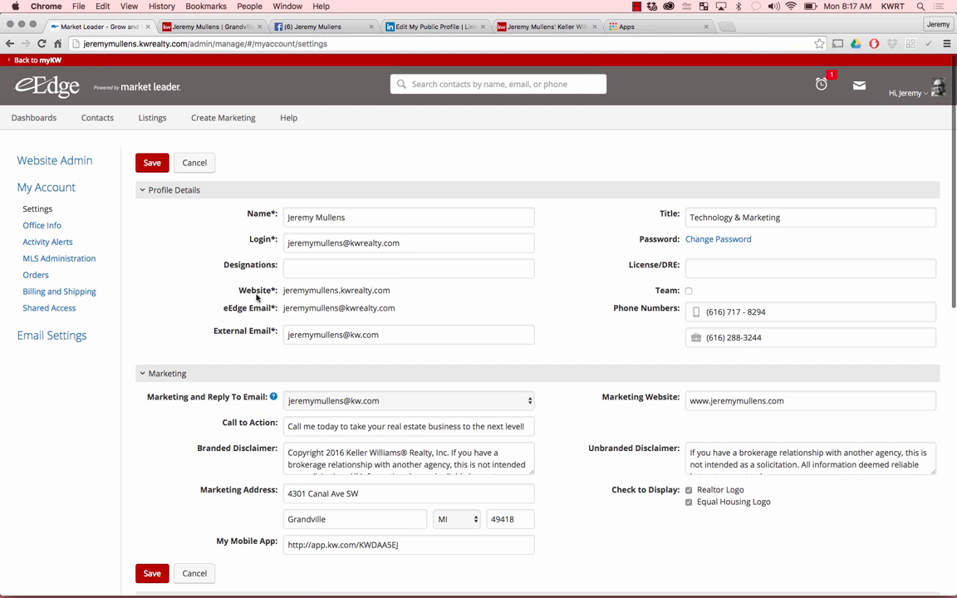
{"action": "left_click", "coordinate": [39, 226]}
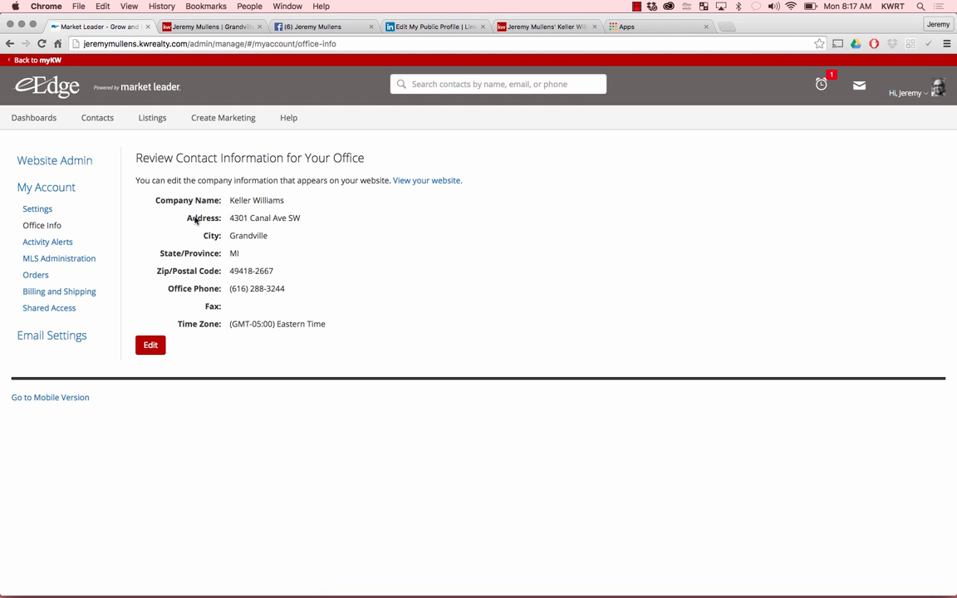
{"action": "left_click", "coordinate": [150, 345]}
{"action": "left_click", "coordinate": [281, 384]}
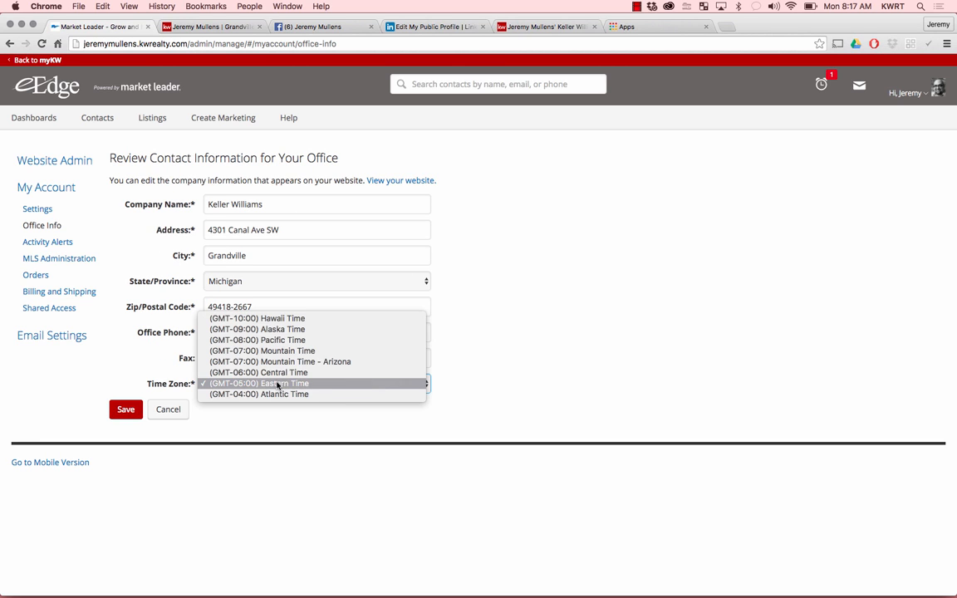
{"action": "left_click", "coordinate": [165, 348]}
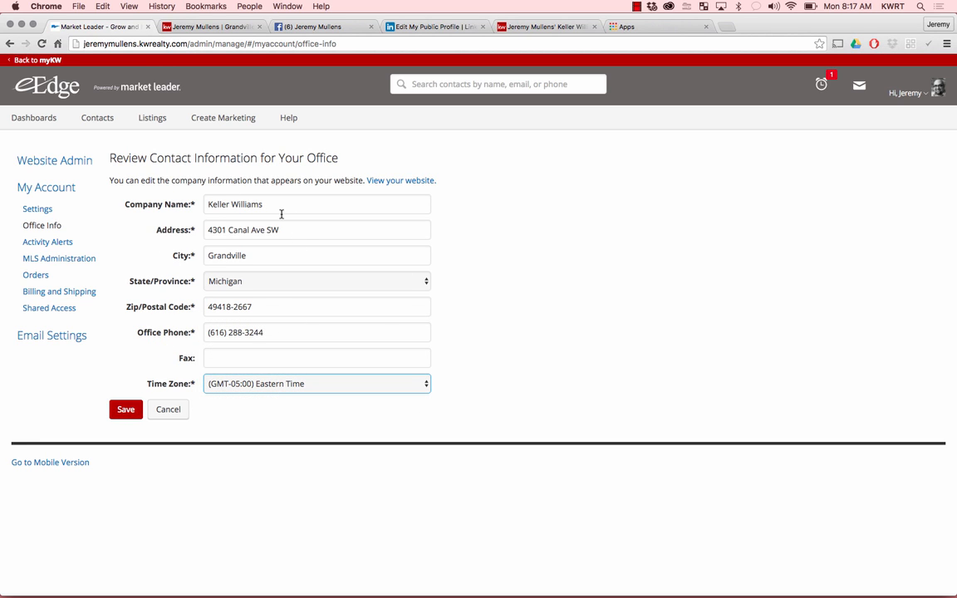
Step: Open the Activity Alerts settings and review the contact methods, alert subscriptions and daily alerts
{"action": "left_click", "coordinate": [56, 243]}
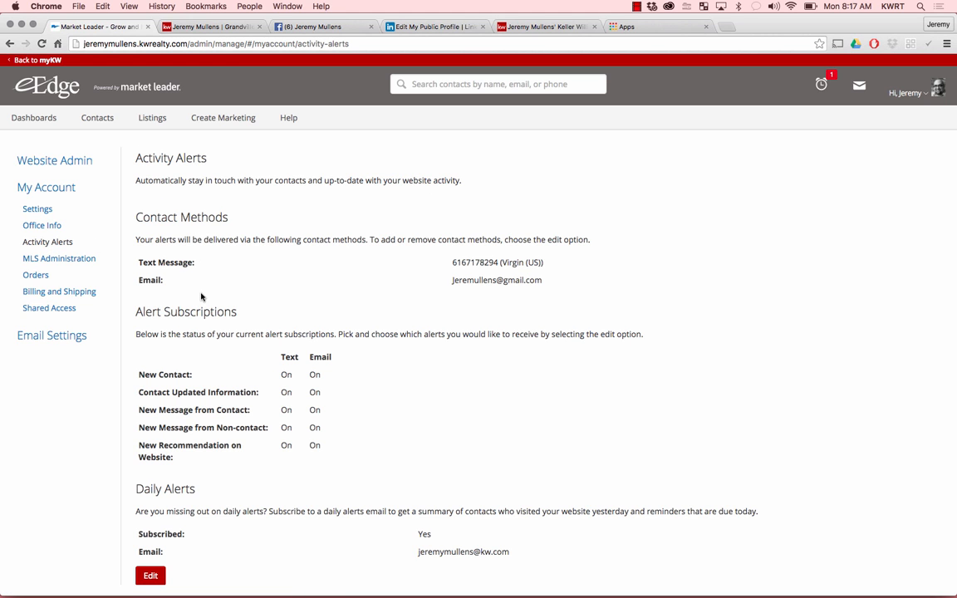
{"action": "scroll", "coordinate": [200, 296], "scroll_direction": "down", "scroll_amount": 1}
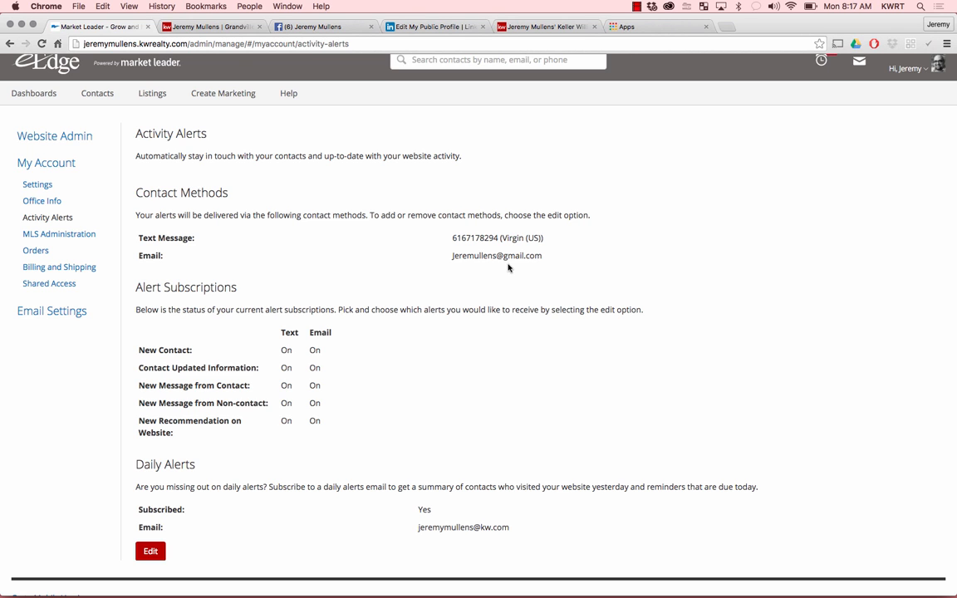
{"action": "scroll", "coordinate": [509, 266], "scroll_direction": "down", "scroll_amount": 1}
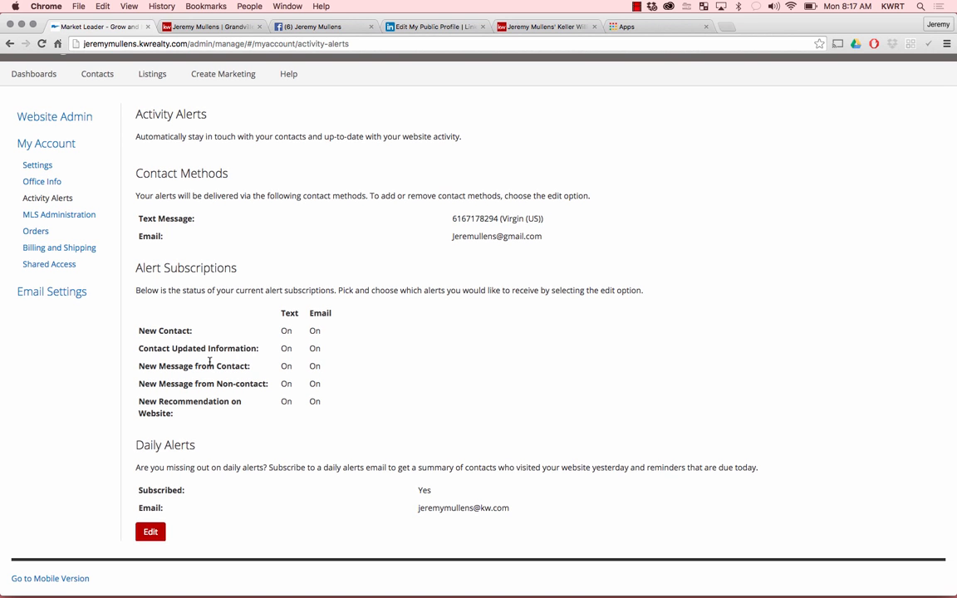
{"action": "scroll", "coordinate": [209, 362], "scroll_direction": "up", "scroll_amount": 2}
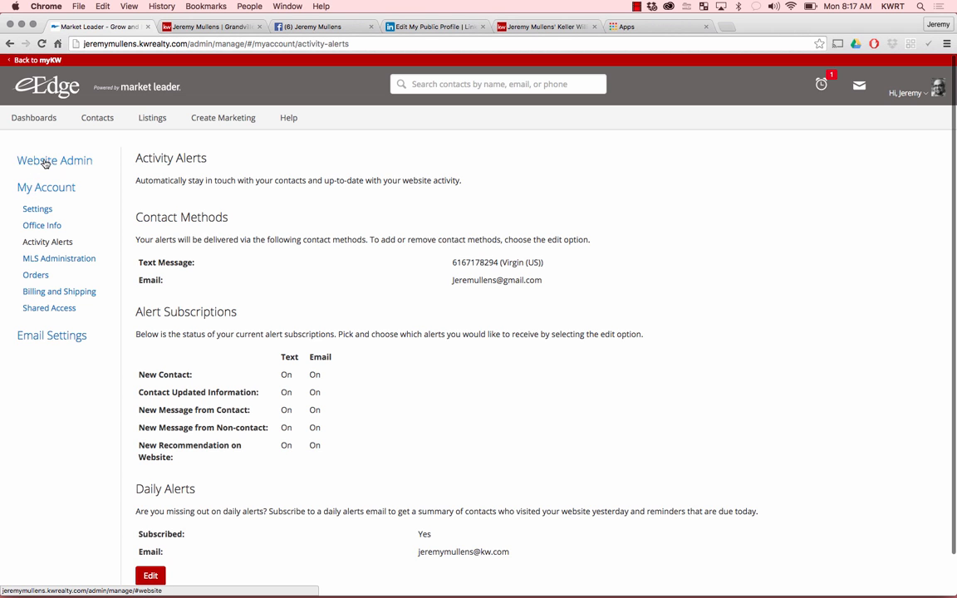
Step: Open the Website Admin theme settings and browse the Original and Classic layouts, returning to the Landscape layout
{"action": "left_click", "coordinate": [45, 162]}
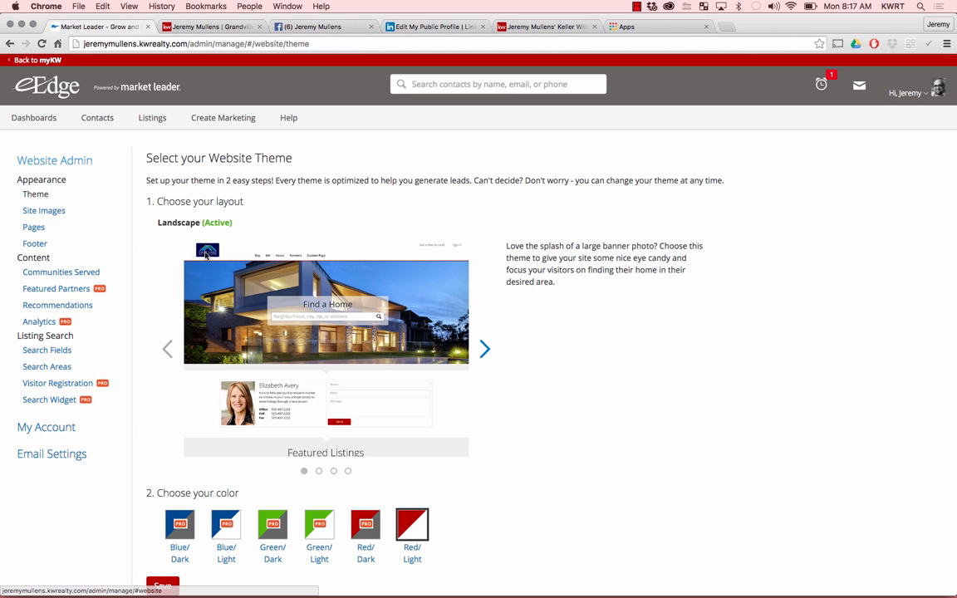
{"action": "scroll", "coordinate": [205, 254], "scroll_direction": "down", "scroll_amount": 2}
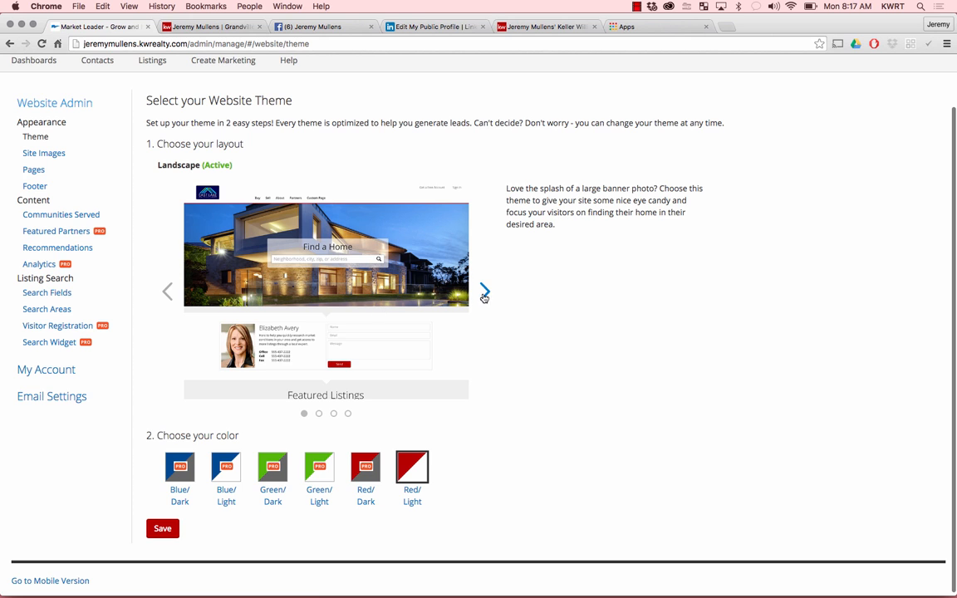
{"action": "left_click", "coordinate": [484, 296]}
{"action": "left_click", "coordinate": [484, 301]}
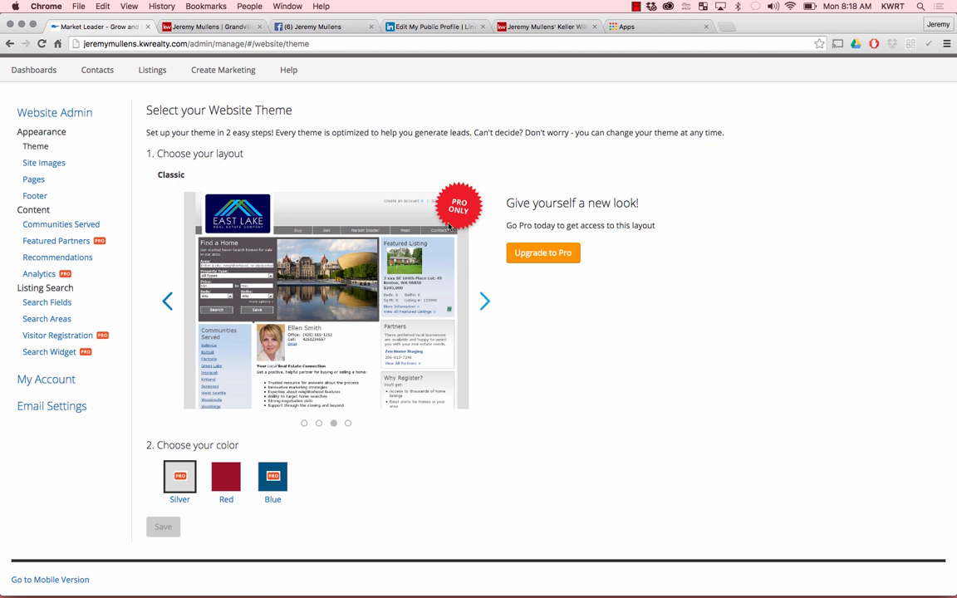
{"action": "left_click", "coordinate": [167, 301]}
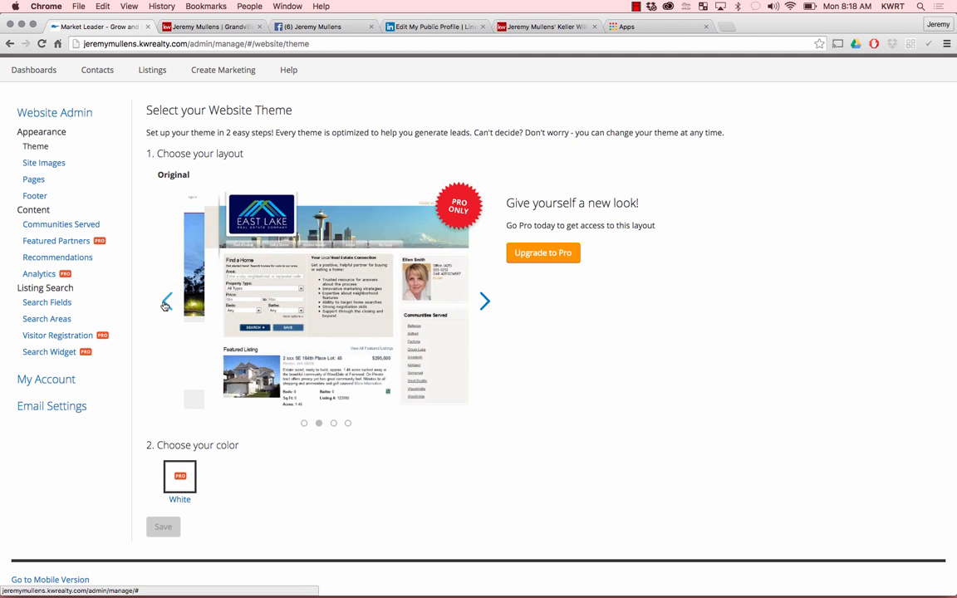
{"action": "left_click", "coordinate": [166, 303]}
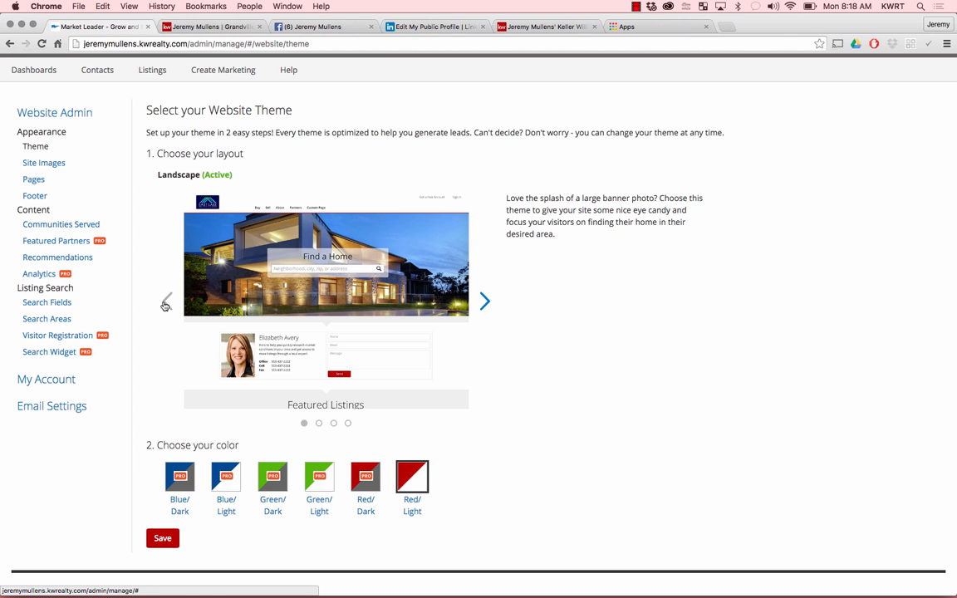
Step: Open the banner editing options in Site Images, examine the upload and catalog choices, and cancel choosing a file
{"action": "left_click", "coordinate": [59, 165]}
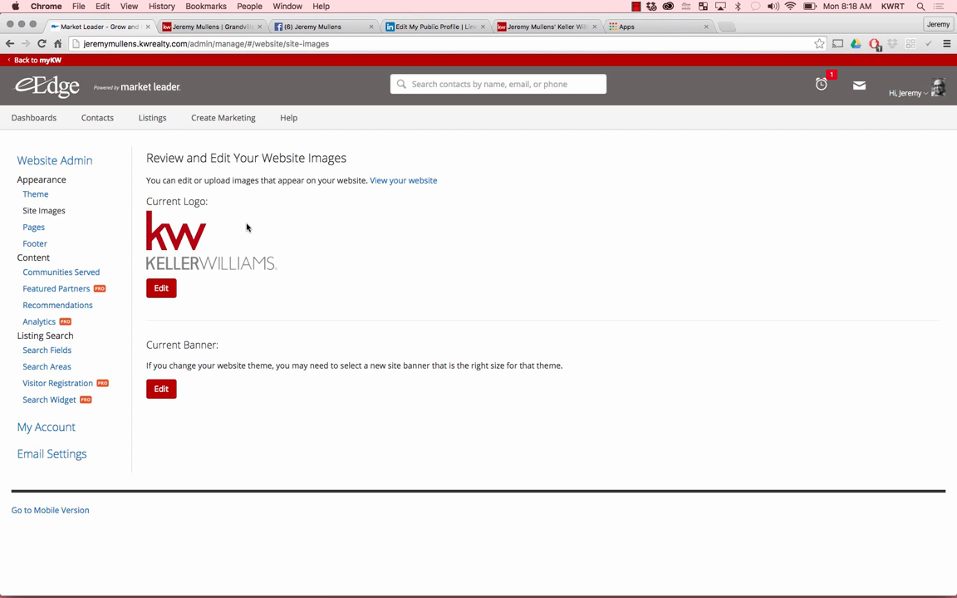
{"action": "left_click", "coordinate": [160, 388]}
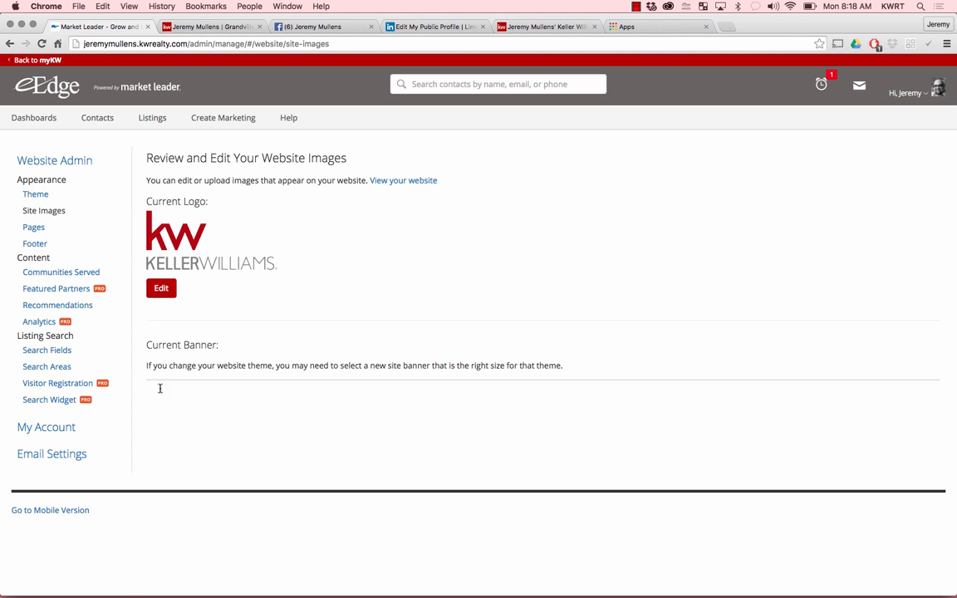
{"action": "scroll", "coordinate": [245, 366], "scroll_direction": "down", "scroll_amount": 3}
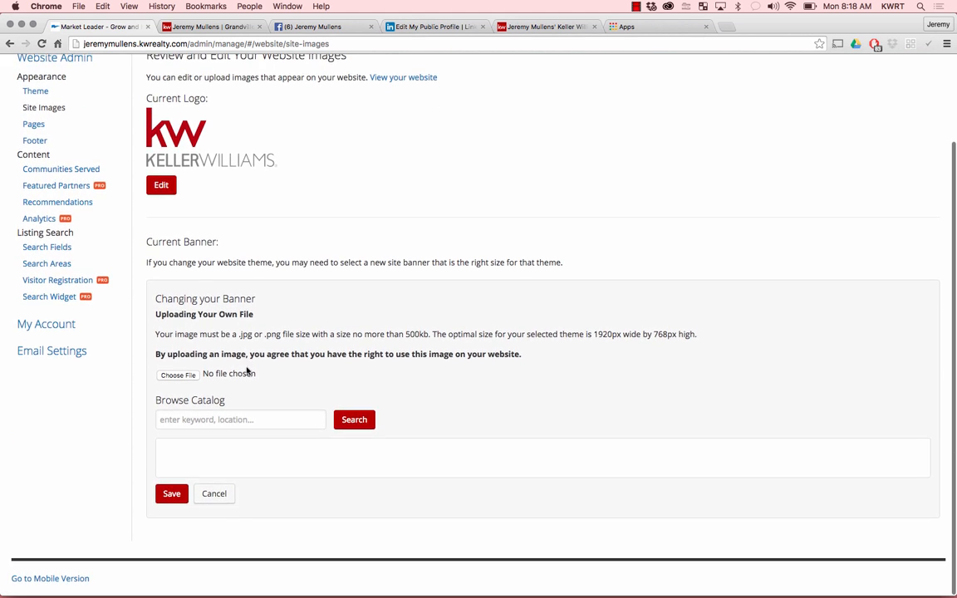
{"action": "left_click", "coordinate": [188, 376]}
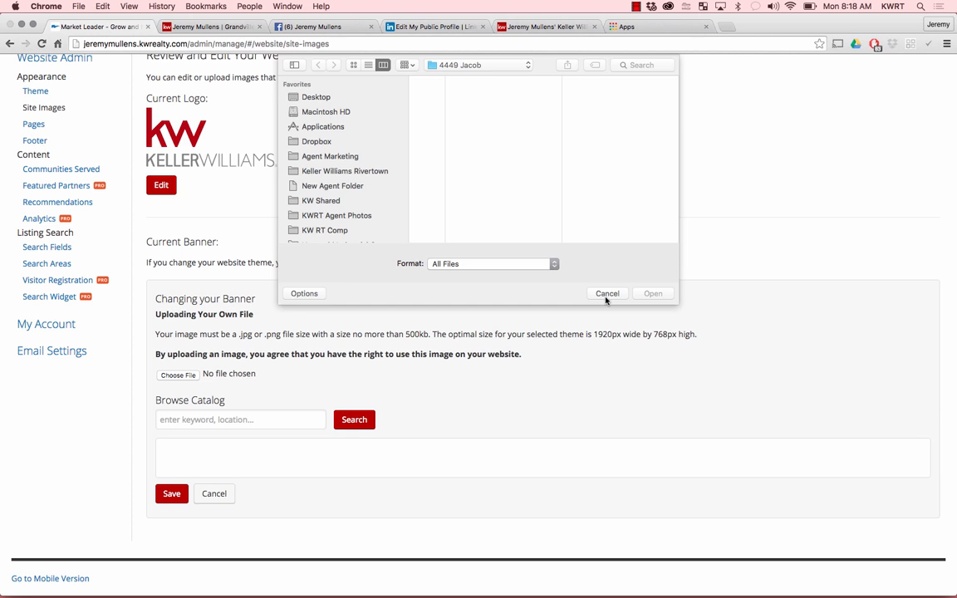
{"action": "left_click", "coordinate": [606, 294]}
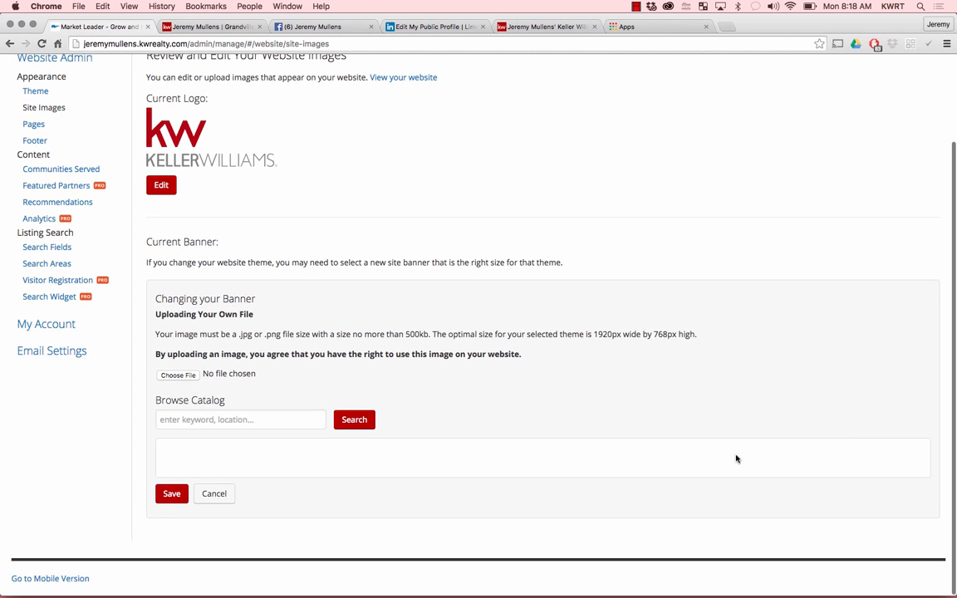
{"action": "scroll", "coordinate": [879, 105], "scroll_direction": "down", "scroll_amount": 1}
{"action": "left_click_drag", "start_coordinate": [927, 474], "coordinate": [925, 506]}
{"action": "left_click", "coordinate": [874, 48]}
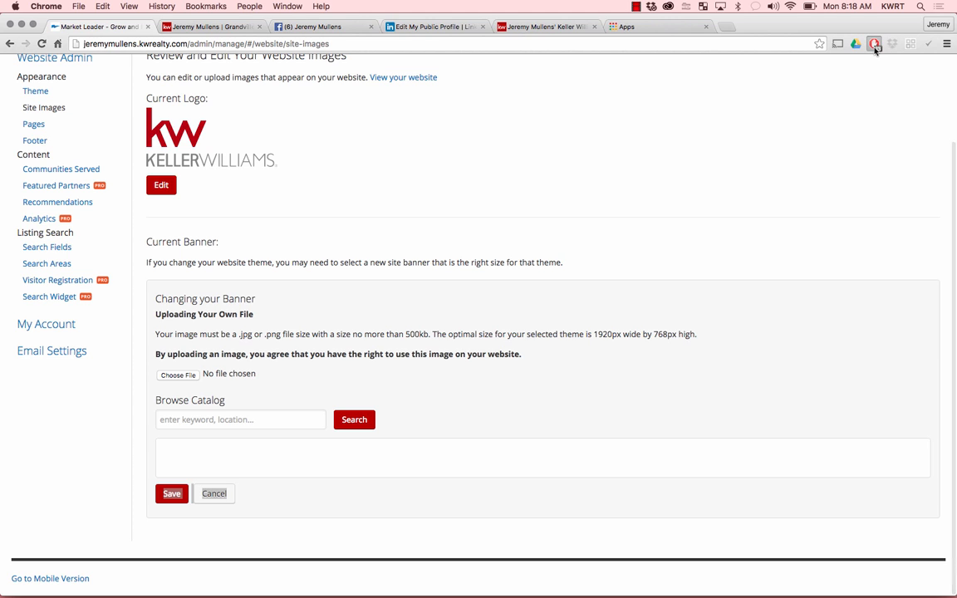
{"action": "left_click", "coordinate": [367, 447]}
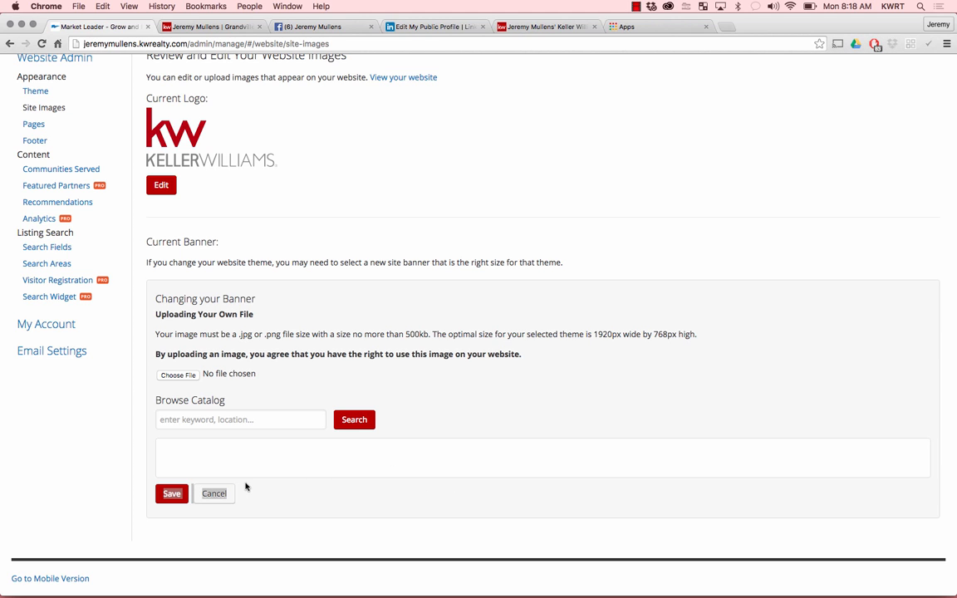
{"action": "scroll", "coordinate": [191, 377], "scroll_direction": "up", "scroll_amount": 3}
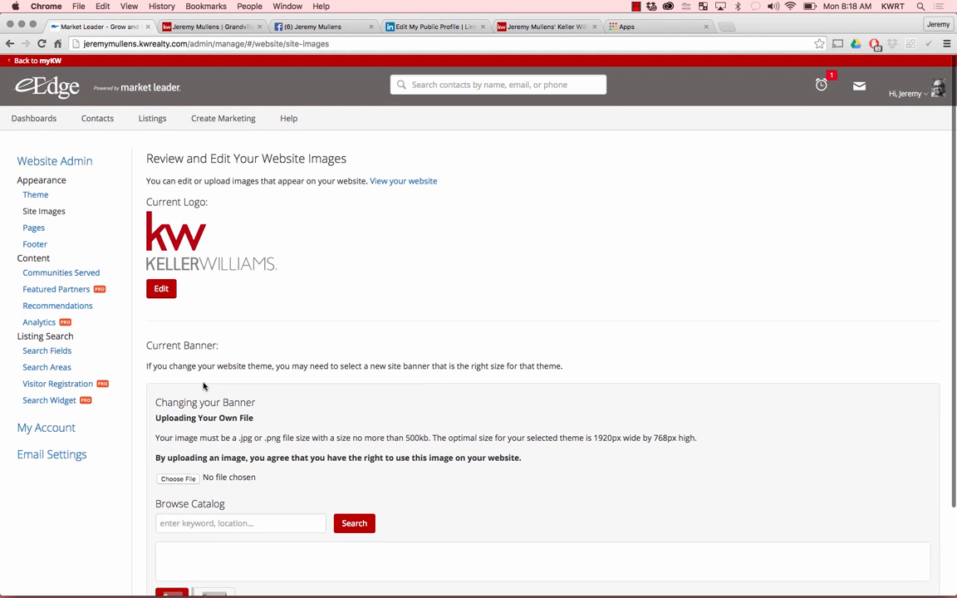
Step: View the agent's live website to check its banner and home page content, and return to the Site Images settings
{"action": "left_click", "coordinate": [387, 181]}
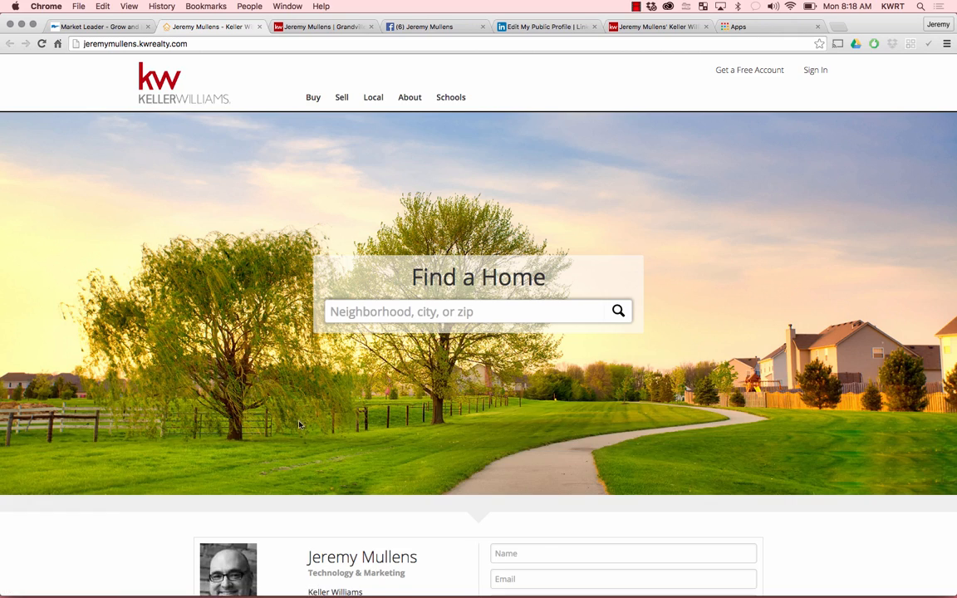
{"action": "scroll", "coordinate": [141, 241], "scroll_direction": "down", "scroll_amount": 1}
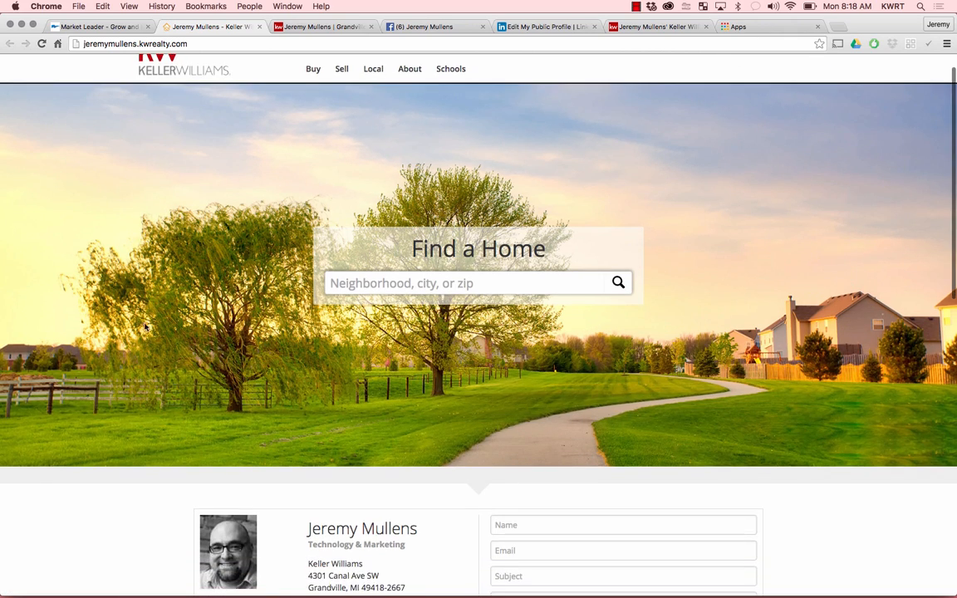
{"action": "scroll", "coordinate": [144, 327], "scroll_direction": "down", "scroll_amount": 6}
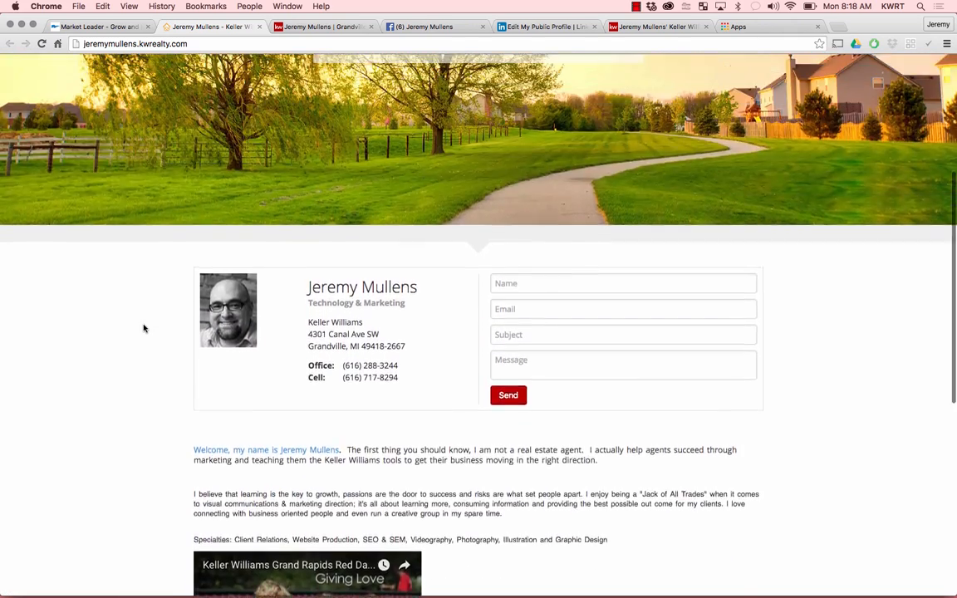
{"action": "scroll", "coordinate": [143, 328], "scroll_direction": "up", "scroll_amount": 7}
{"action": "left_click", "coordinate": [99, 30]}
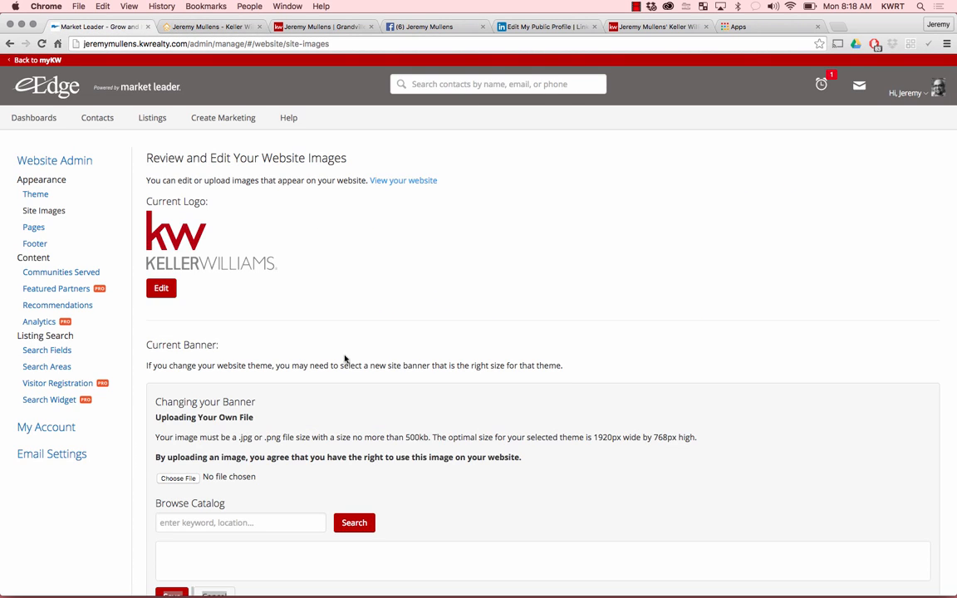
Step: Open the website Pages settings and review the editable content of the Home and Sell pages
{"action": "left_click", "coordinate": [42, 228]}
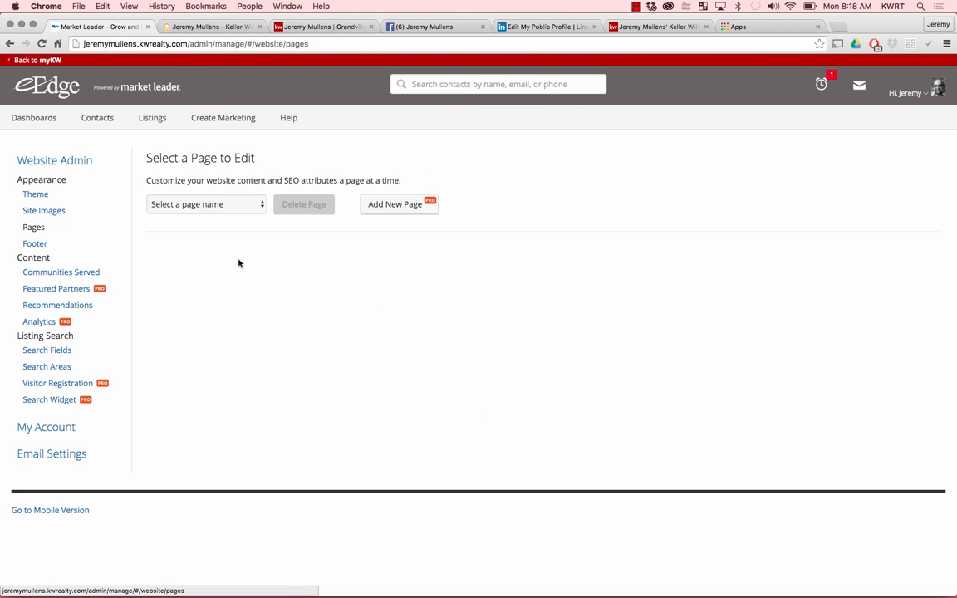
{"action": "left_click", "coordinate": [223, 209]}
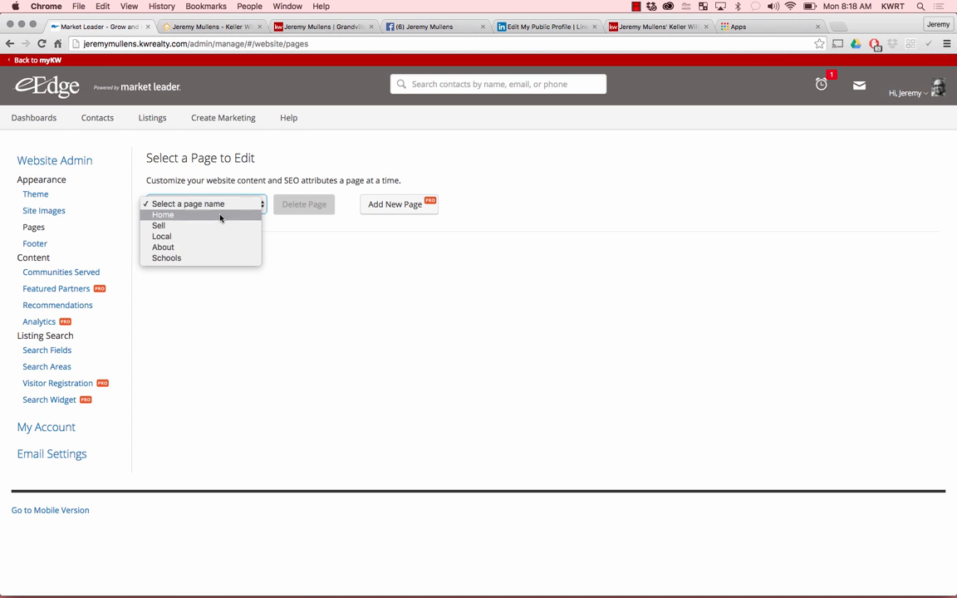
{"action": "left_click", "coordinate": [220, 212]}
{"action": "scroll", "coordinate": [285, 387], "scroll_direction": "down", "scroll_amount": 2}
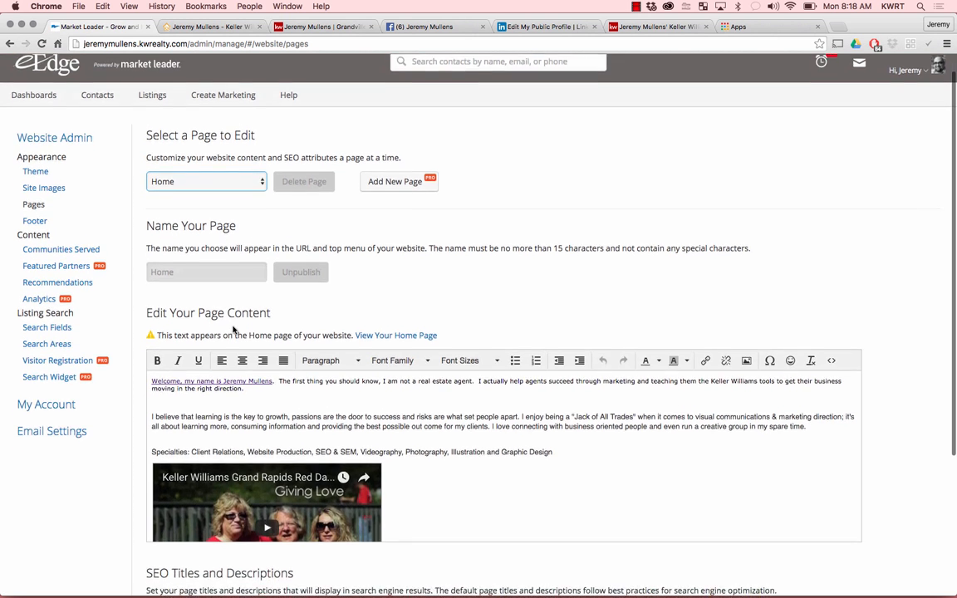
{"action": "left_click", "coordinate": [213, 137]}
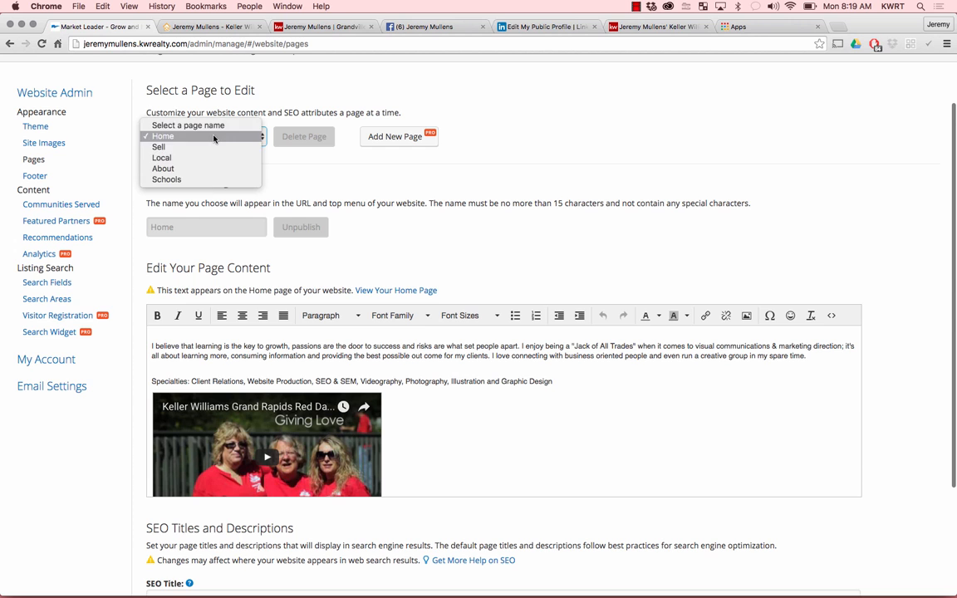
{"action": "left_click", "coordinate": [209, 146]}
{"action": "scroll", "coordinate": [324, 380], "scroll_direction": "down", "scroll_amount": 1}
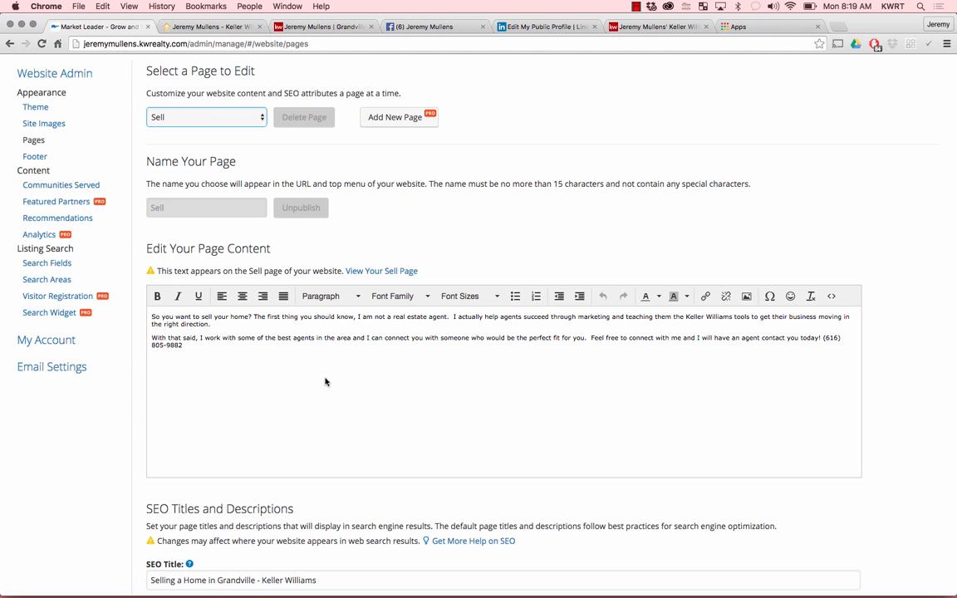
Step: Load the Local and Schools pages for editing and review their page content and SEO fields
{"action": "left_click", "coordinate": [217, 120]}
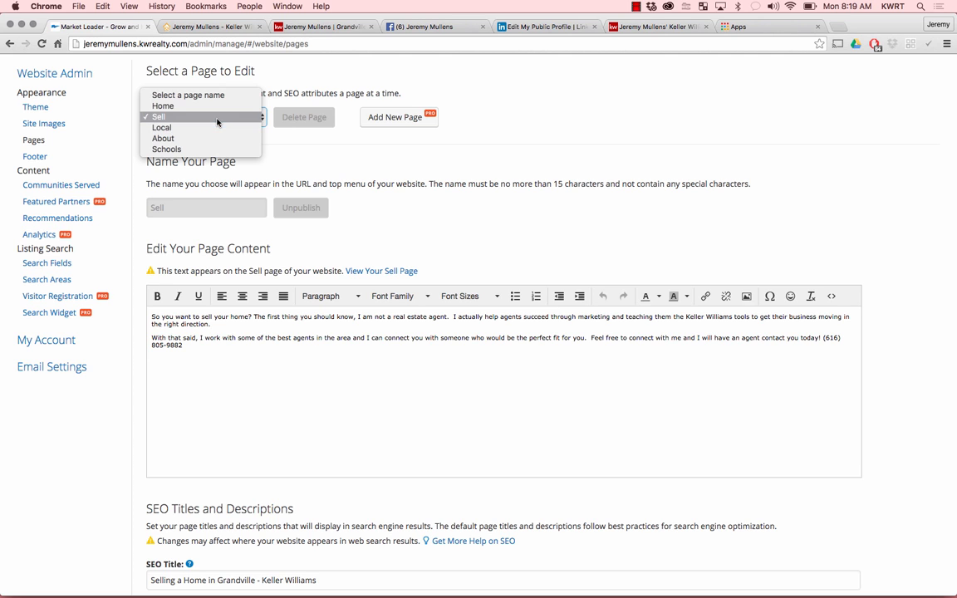
{"action": "left_click", "coordinate": [237, 359]}
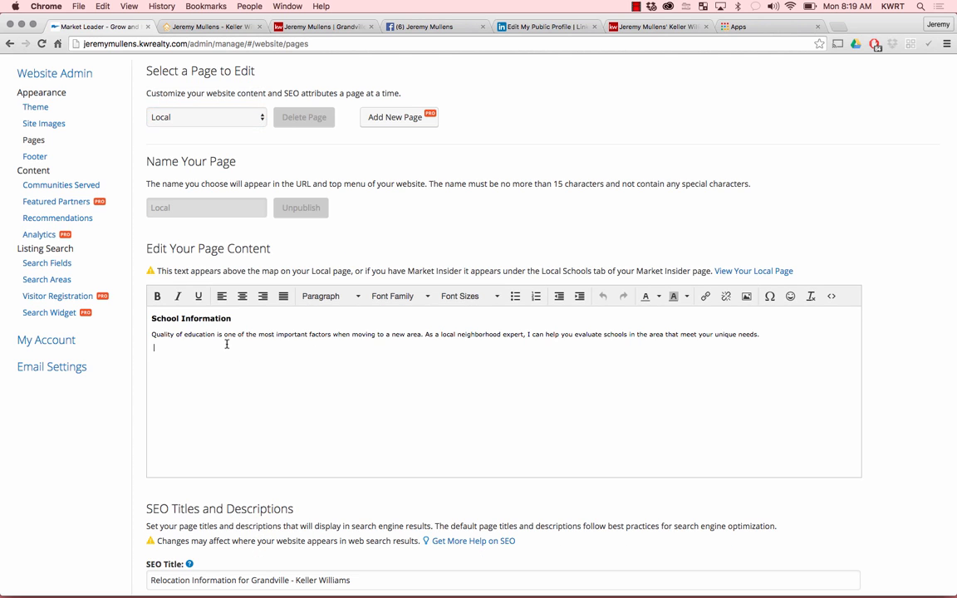
{"action": "left_click", "coordinate": [197, 116]}
{"action": "left_click", "coordinate": [188, 138]}
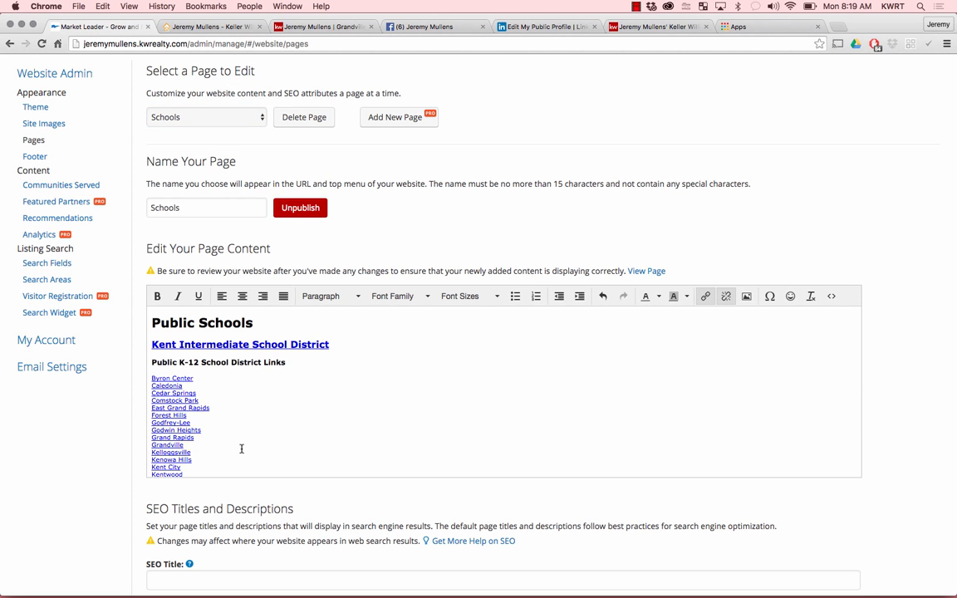
{"action": "scroll", "coordinate": [82, 442], "scroll_direction": "down", "scroll_amount": 2}
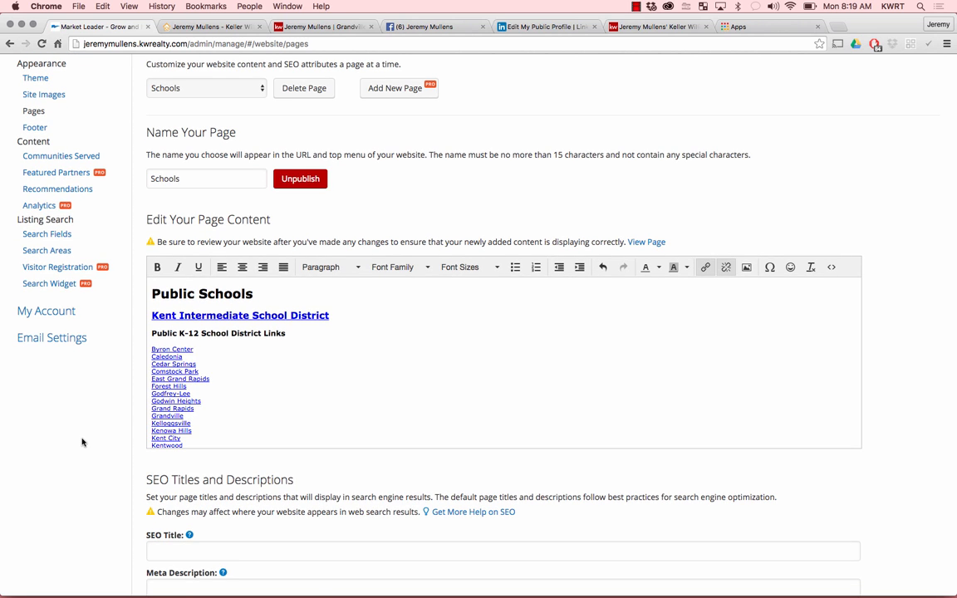
Step: Open the Email Settings and review the agent's email signature and its Facebook link
{"action": "left_click", "coordinate": [75, 337]}
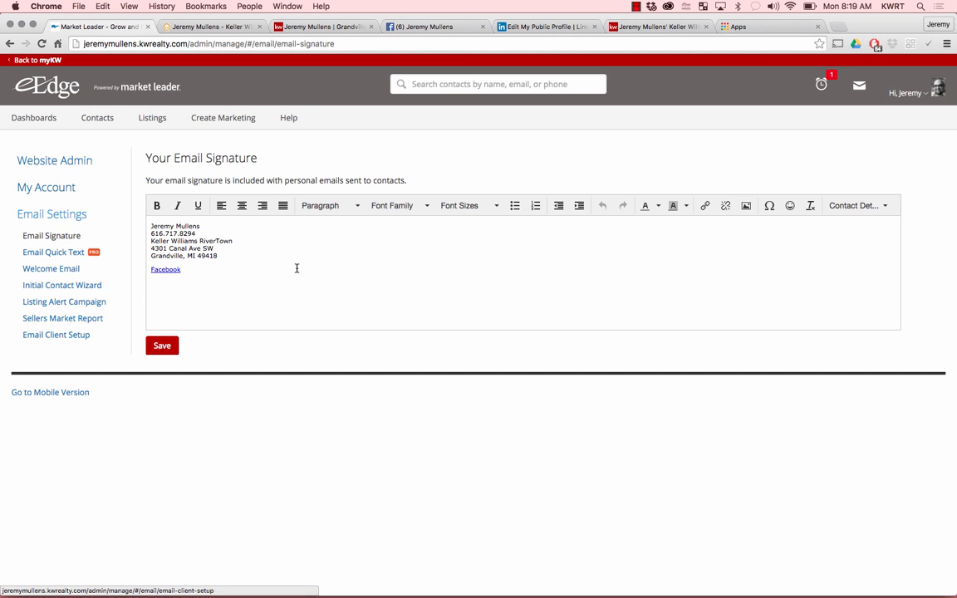
{"action": "left_click_drag", "start_coordinate": [229, 293], "coordinate": [148, 226]}
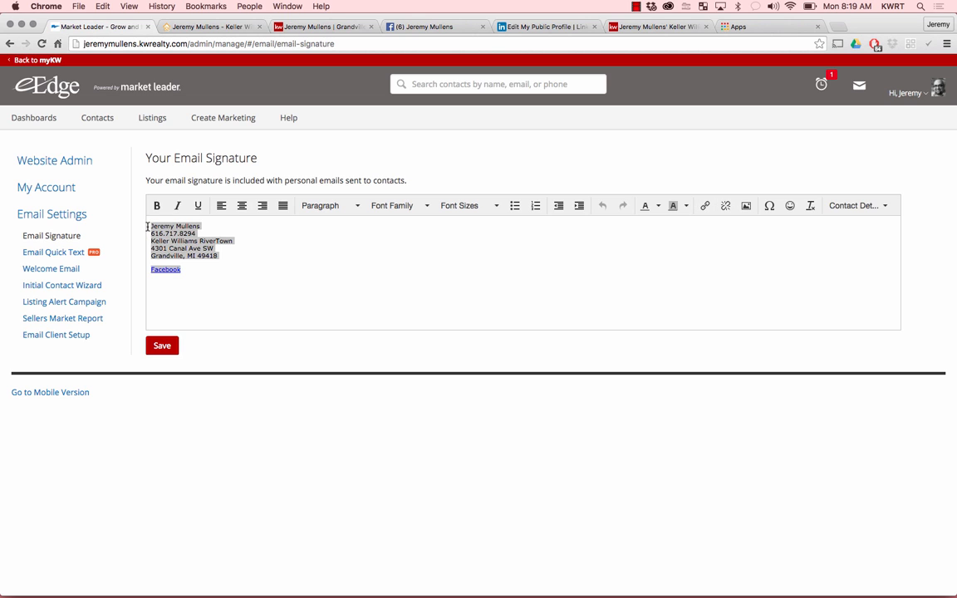
{"action": "left_click", "coordinate": [210, 263]}
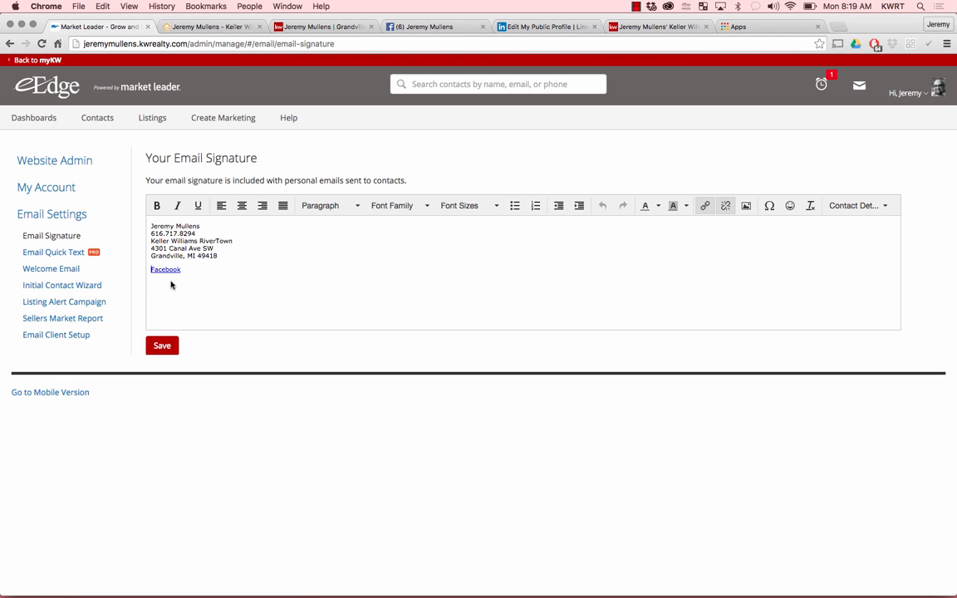
Step: Open the Welcome Email settings and review the Registered on Website and Manually Entered messages
{"action": "left_click", "coordinate": [48, 270]}
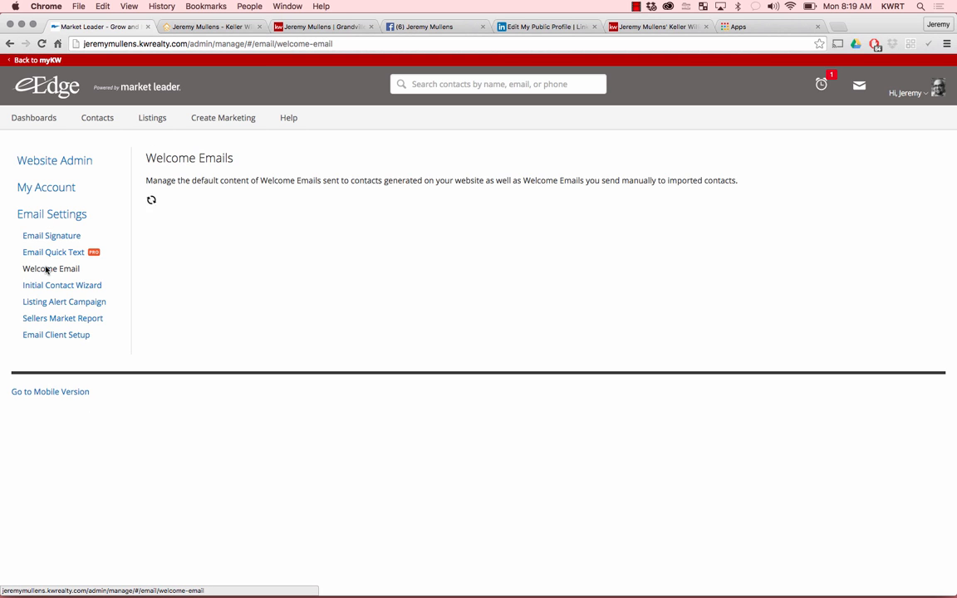
{"action": "scroll", "coordinate": [203, 297], "scroll_direction": "down", "scroll_amount": 3}
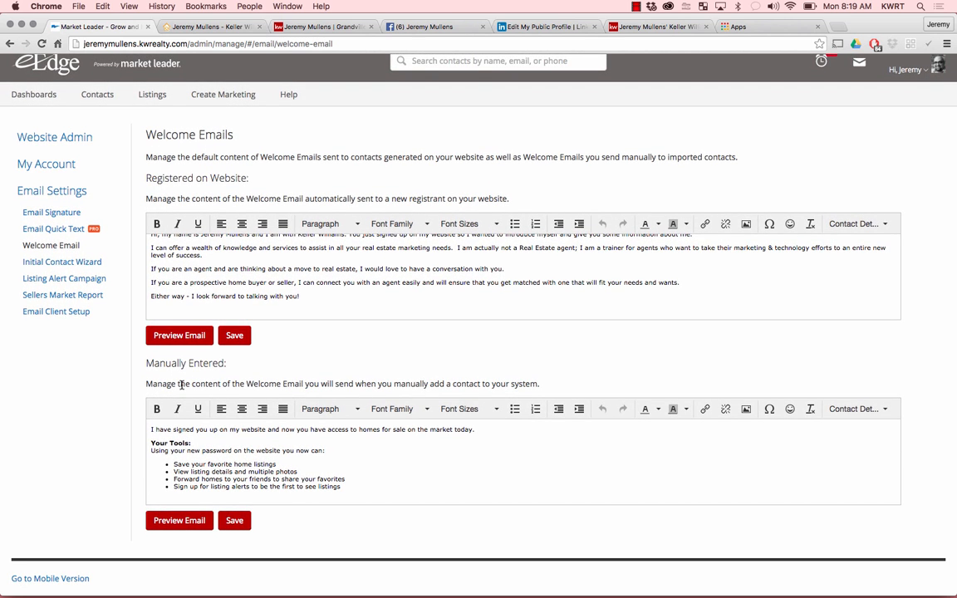
{"action": "scroll", "coordinate": [268, 260], "scroll_direction": "up", "scroll_amount": 1}
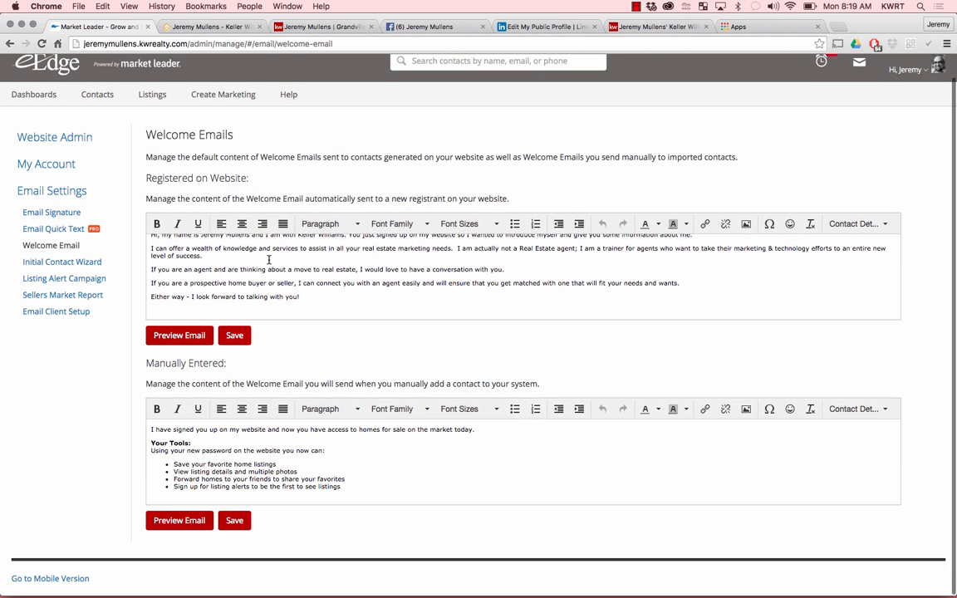
{"action": "scroll", "coordinate": [269, 259], "scroll_direction": "up", "scroll_amount": 3}
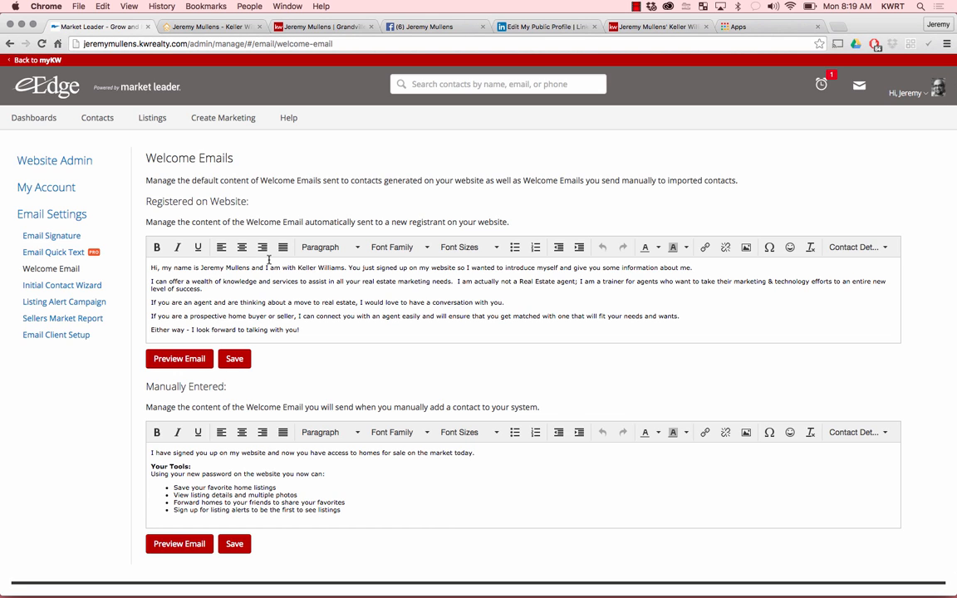